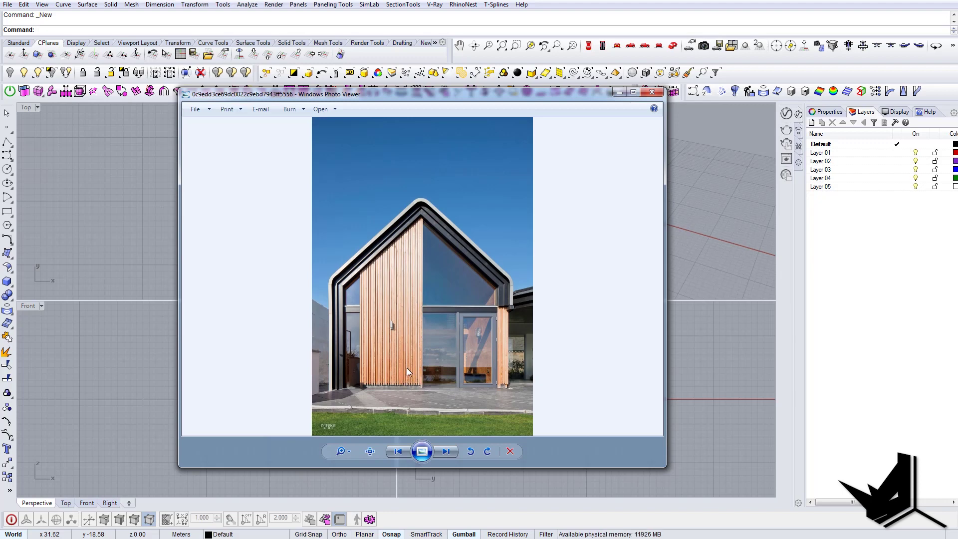
- Examine the gabled house reference photo up close, from the roof profile down to the façade base
{"action": "scroll", "coordinate": [507, 308], "scroll_direction": "up", "scroll_amount": 2}
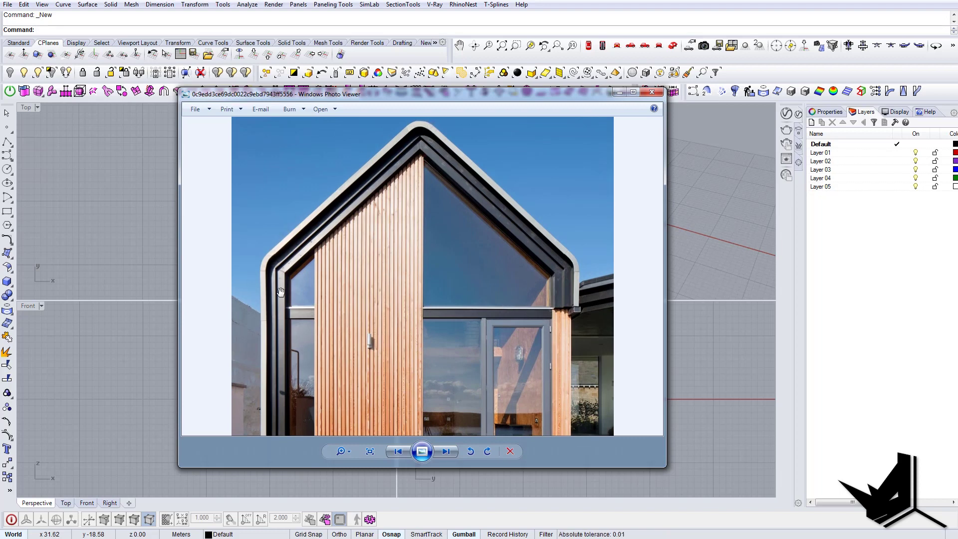
{"action": "left_click_drag", "start_coordinate": [527, 374], "coordinate": [512, 344]}
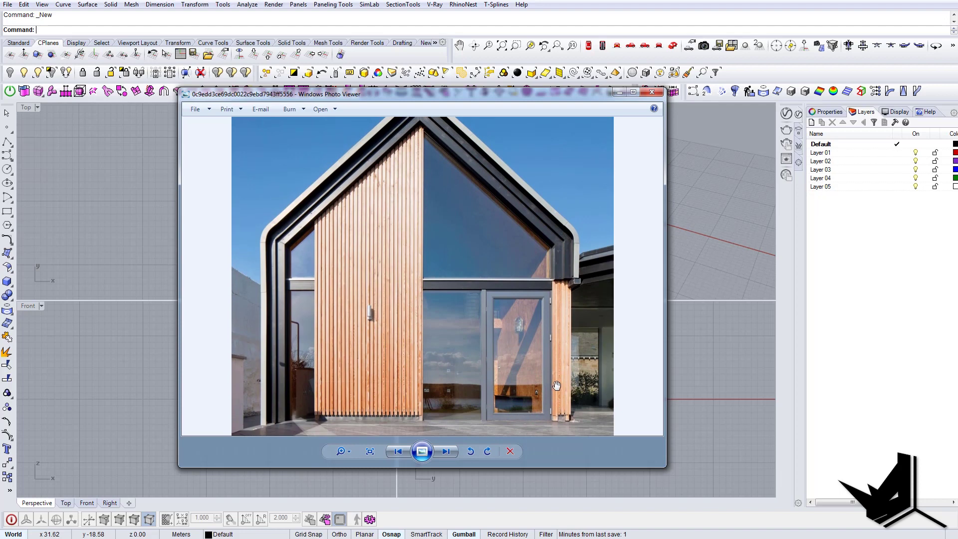
{"action": "left_click_drag", "start_coordinate": [482, 236], "coordinate": [482, 271]}
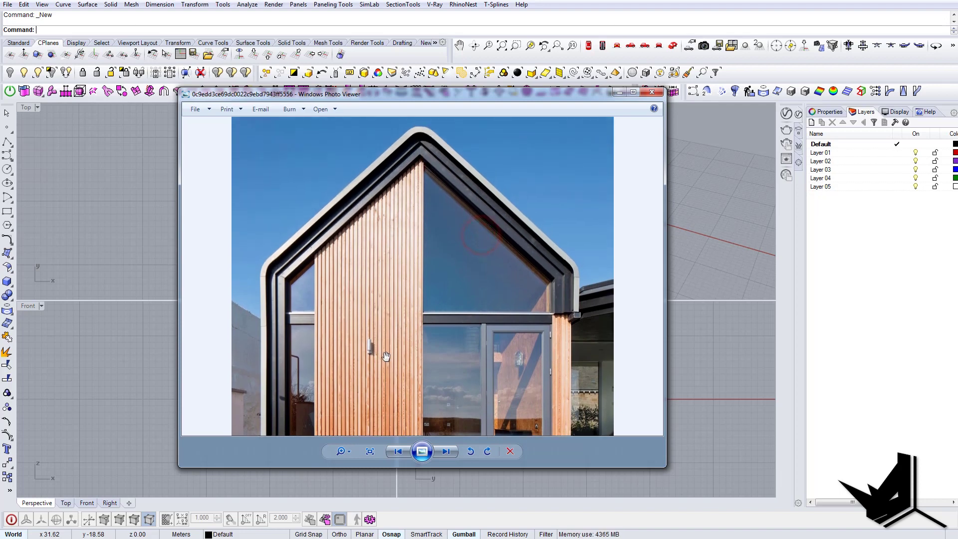
{"action": "left_click_drag", "start_coordinate": [329, 368], "coordinate": [336, 301]}
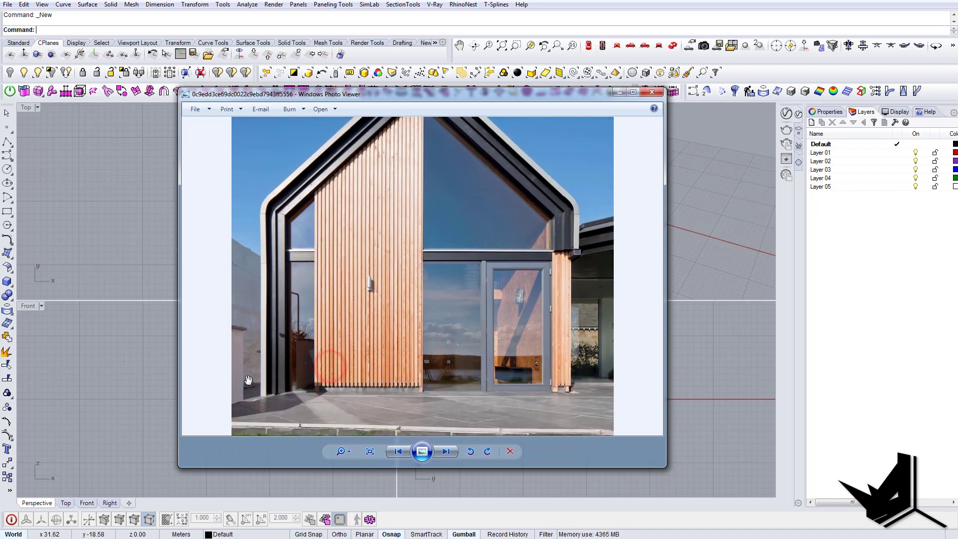
{"action": "left_click_drag", "start_coordinate": [504, 231], "coordinate": [502, 283]}
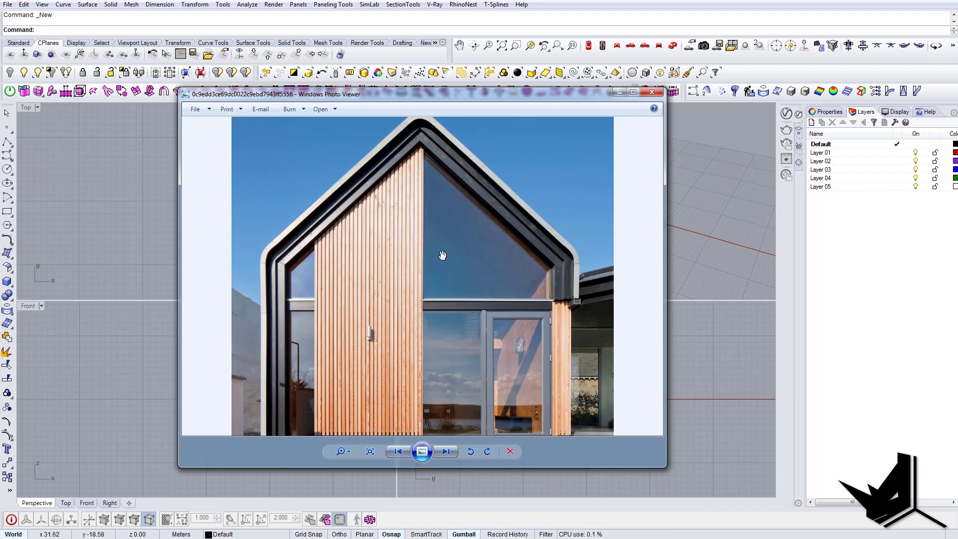
{"action": "scroll", "coordinate": [457, 268], "scroll_direction": "down", "scroll_amount": 1}
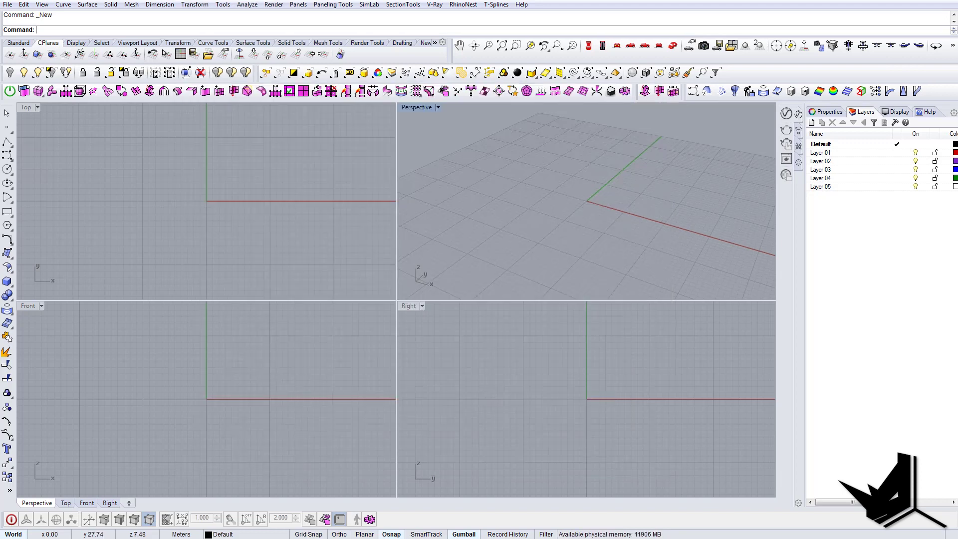
- Place the house photo in the Top view as a picture frame, setting its base corner and length
{"action": "left_click_drag", "start_coordinate": [233, 168], "coordinate": [234, 168]}
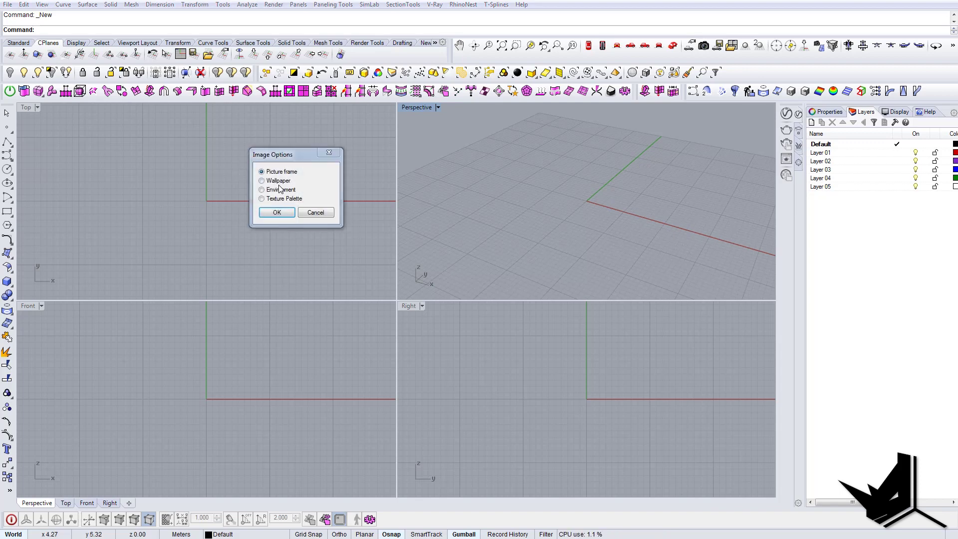
{"action": "left_click", "coordinate": [285, 214]}
{"action": "left_click", "coordinate": [150, 227]}
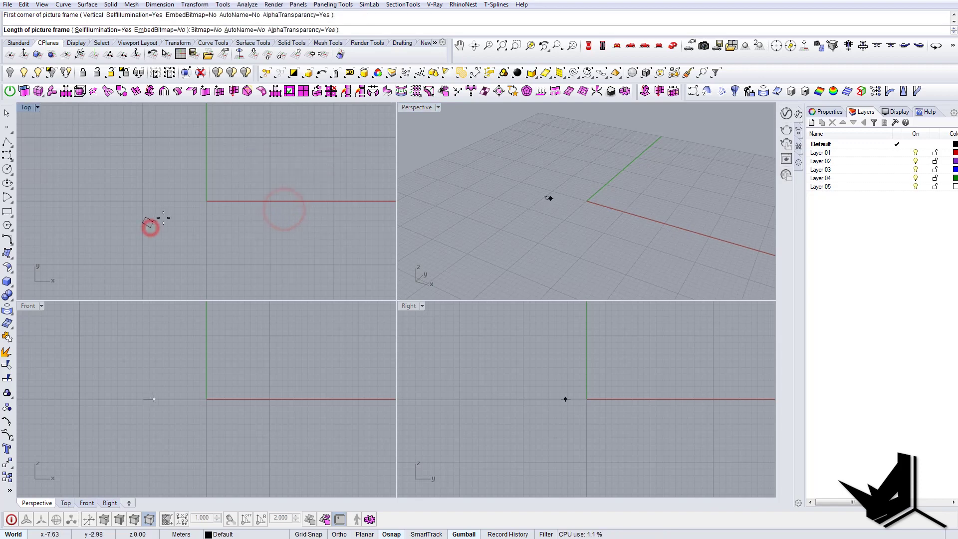
{"action": "left_click", "coordinate": [322, 235]}
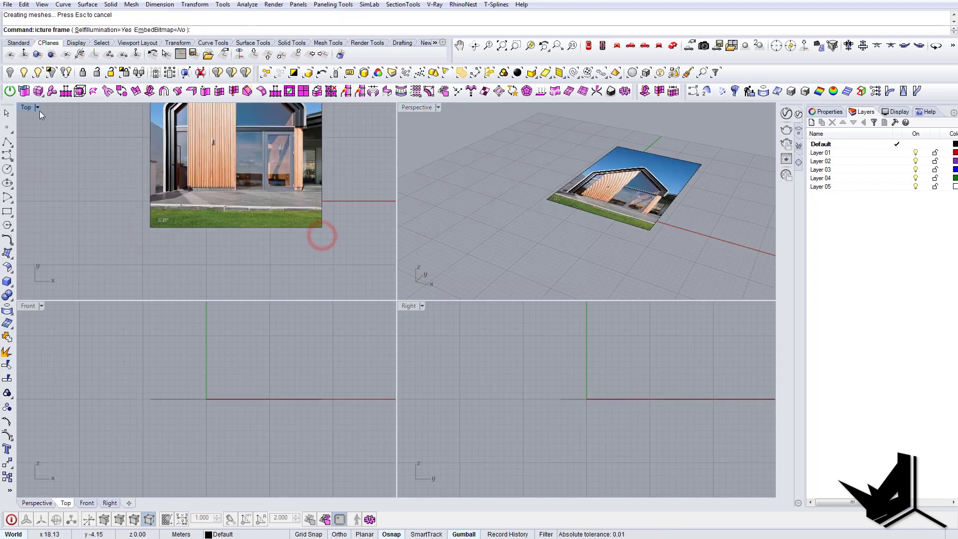
- Maximize the Top view and set the picture frame material's transparency to 80%
{"action": "double_click", "coordinate": [25, 107]}
{"action": "right_click_drag", "start_coordinate": [438, 225], "coordinate": [367, 349]}
{"action": "scroll", "coordinate": [366, 349], "scroll_direction": "down", "scroll_amount": 4}
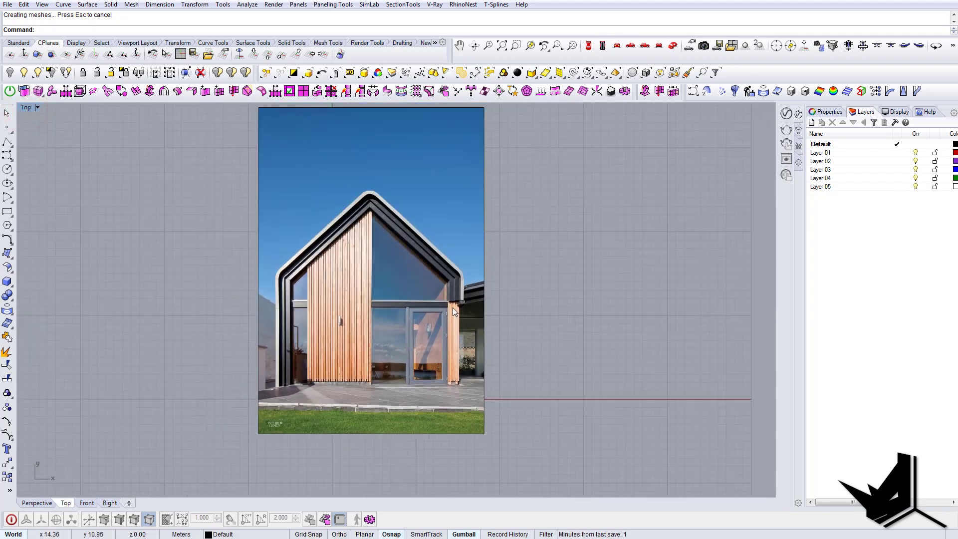
{"action": "scroll", "coordinate": [453, 308], "scroll_direction": "up", "scroll_amount": 2}
{"action": "left_click", "coordinate": [430, 229]}
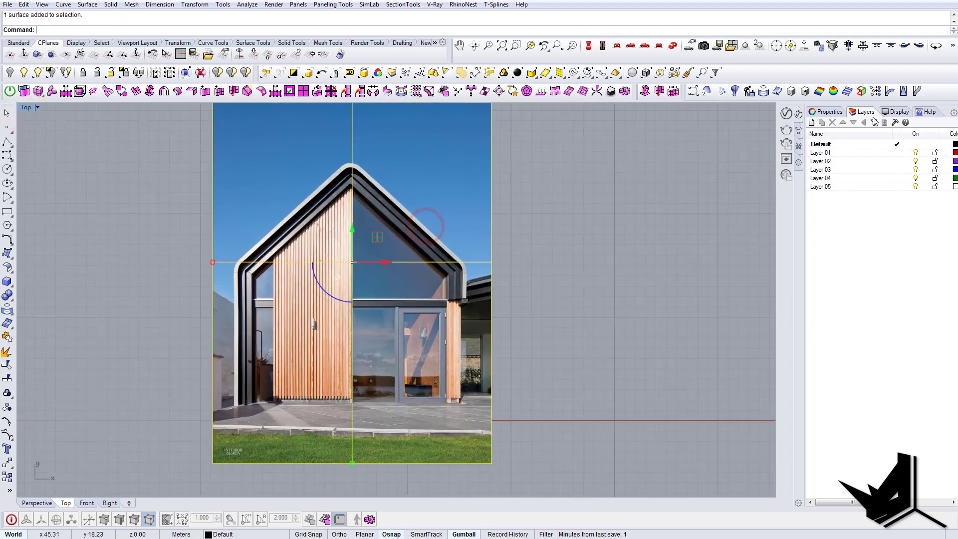
{"action": "left_click", "coordinate": [831, 113]}
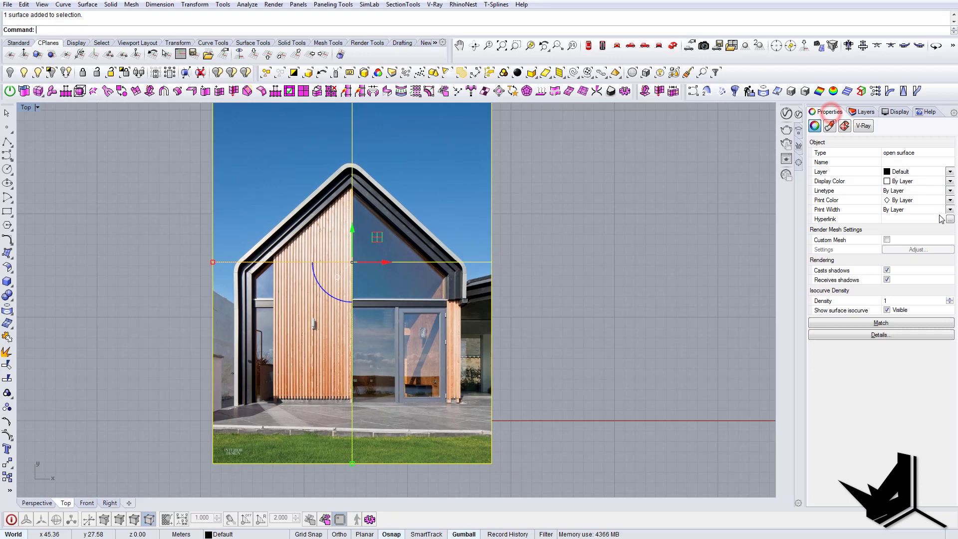
{"action": "left_click", "coordinate": [830, 126]}
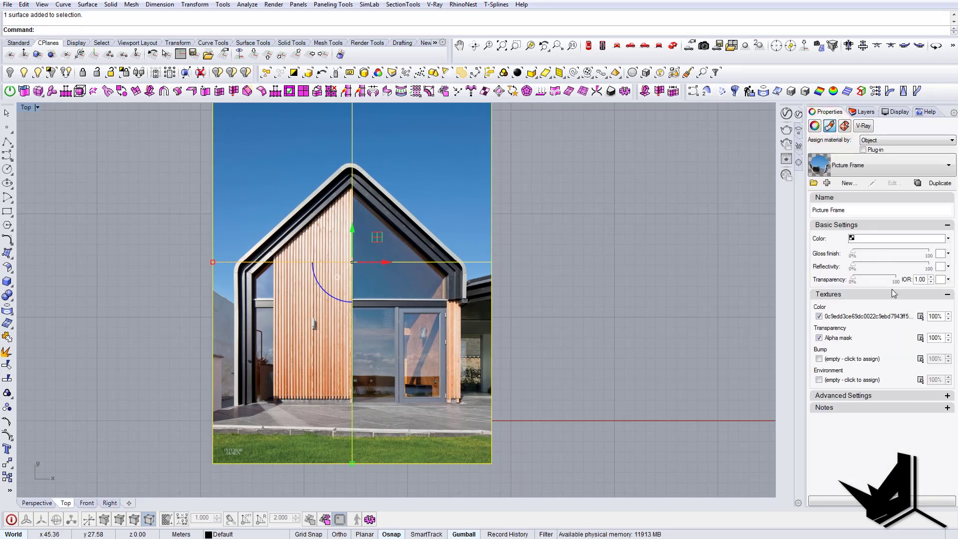
{"action": "left_click_drag", "start_coordinate": [871, 279], "coordinate": [890, 281]}
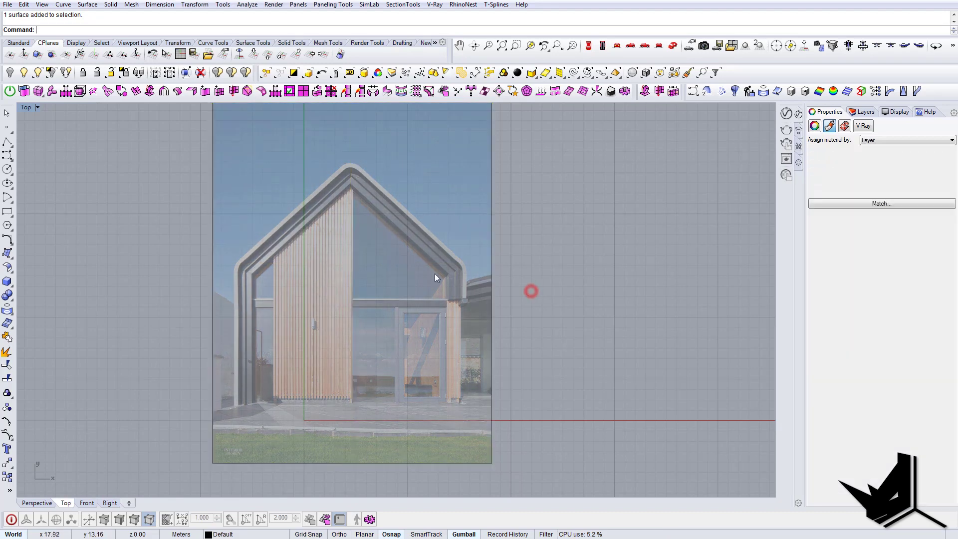
- Lock the picture frame and show the layer list
{"action": "type", "text": "Lo"}
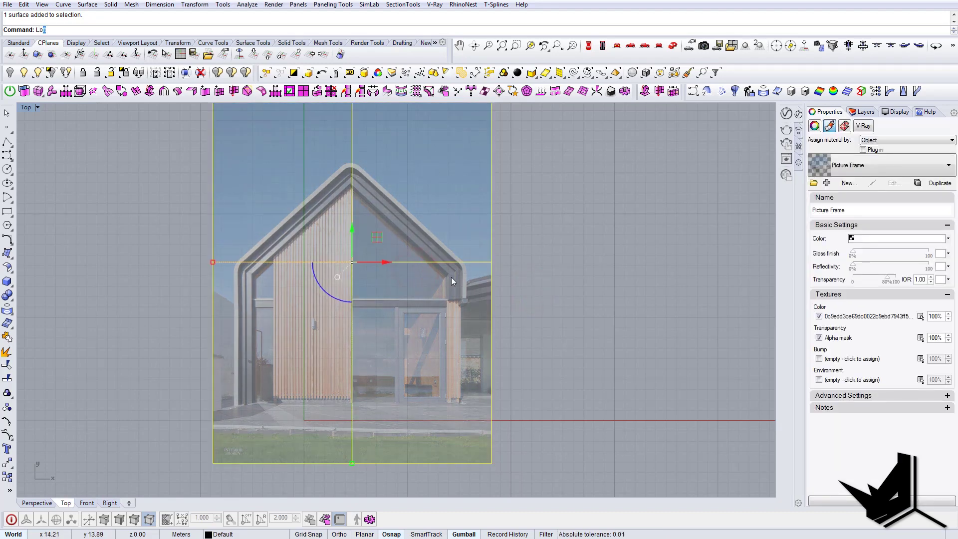
{"action": "type", "text": "ck"}
{"action": "key", "text": "Return"}
{"action": "left_click", "coordinate": [864, 112]}
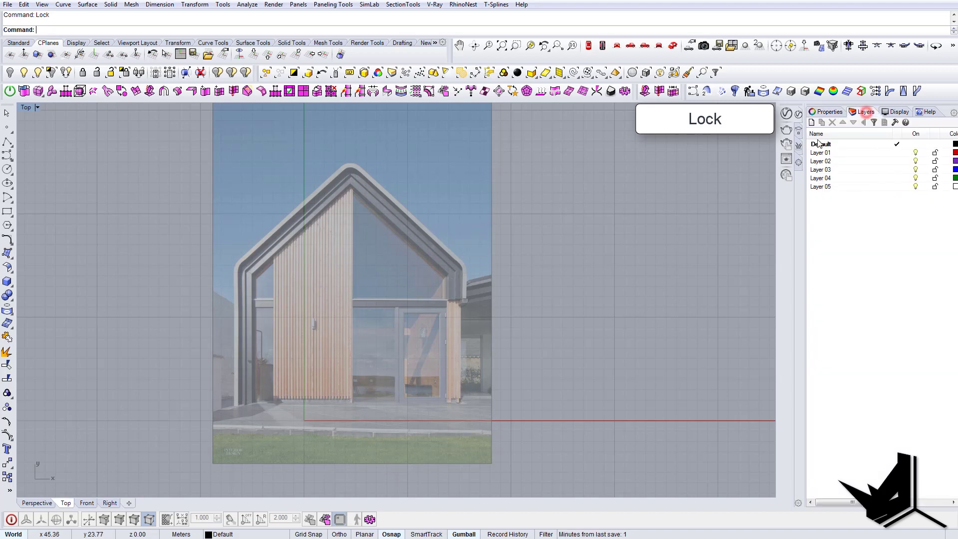
- Draw a straight horizontal polyline across the façade, extending past both sides of the photo at the beam above the door
{"action": "right_click_drag", "start_coordinate": [297, 208], "coordinate": [373, 274]}
{"action": "scroll", "coordinate": [388, 257], "scroll_direction": "down", "scroll_amount": 2}
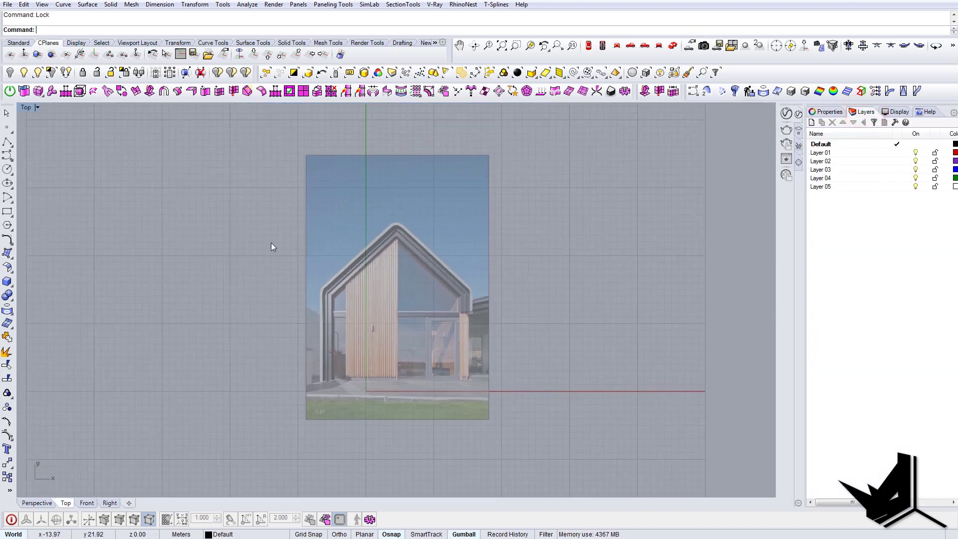
{"action": "left_click", "coordinate": [8, 142]}
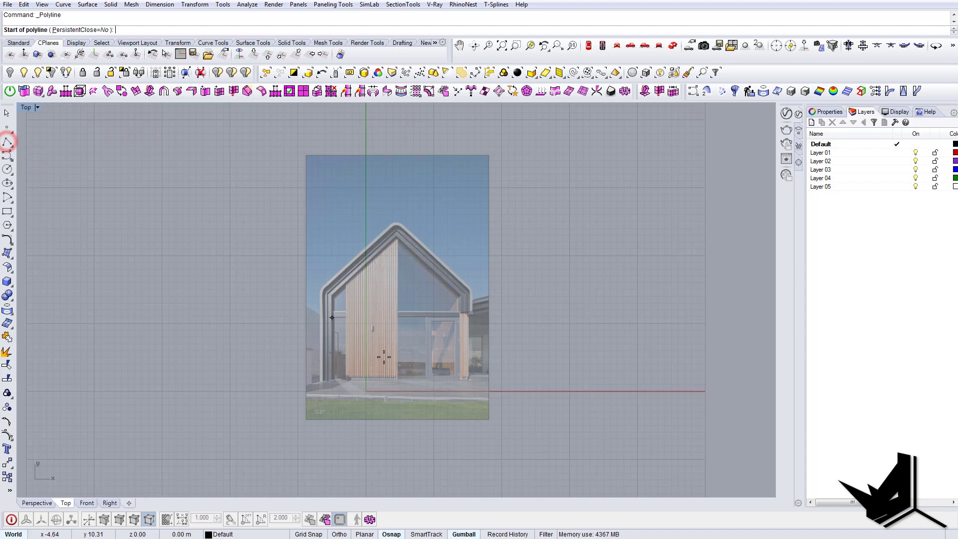
{"action": "scroll", "coordinate": [377, 352], "scroll_direction": "up", "scroll_amount": 4}
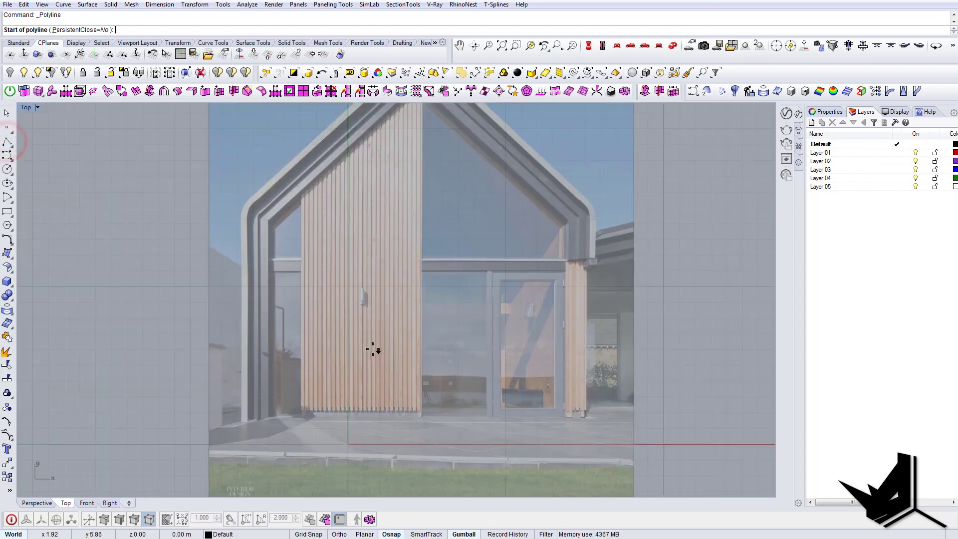
{"action": "left_click", "coordinate": [193, 268]}
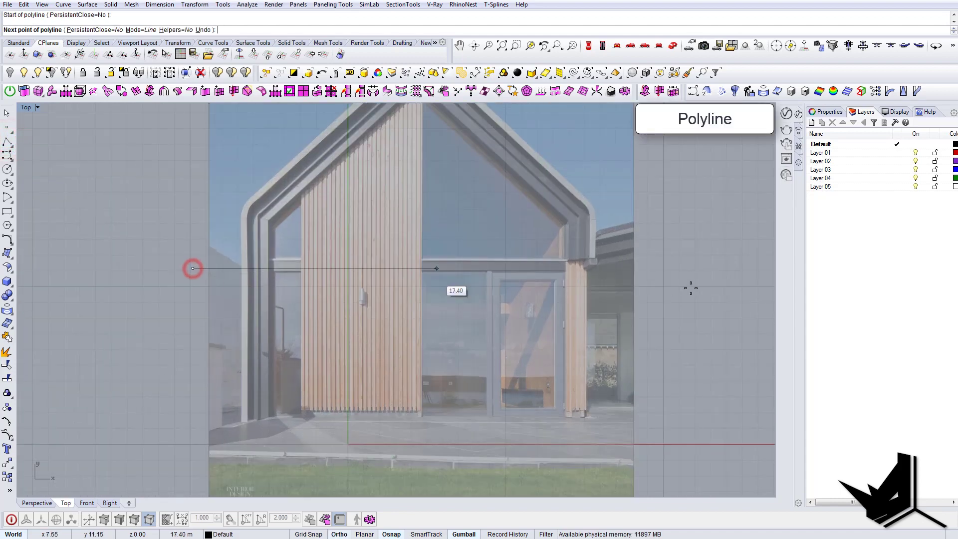
{"action": "left_click", "coordinate": [679, 281], "text": "shift"}
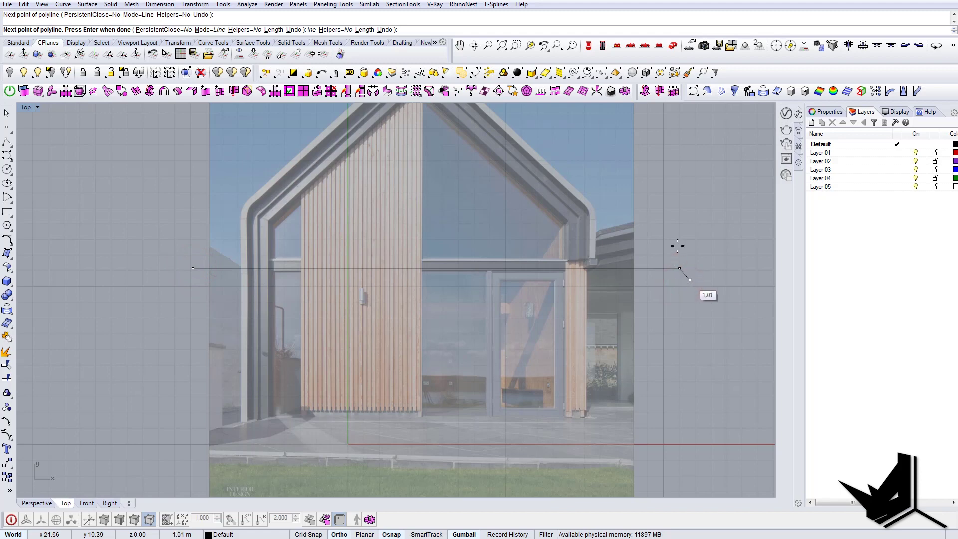
{"action": "key", "text": "Return"}
- Move the horizontal line to the beam's lower edge and place a duplicate along its upper edge
{"action": "left_click_drag", "start_coordinate": [677, 247], "coordinate": [670, 284]}
{"action": "scroll", "coordinate": [439, 251], "scroll_direction": "up", "scroll_amount": 4}
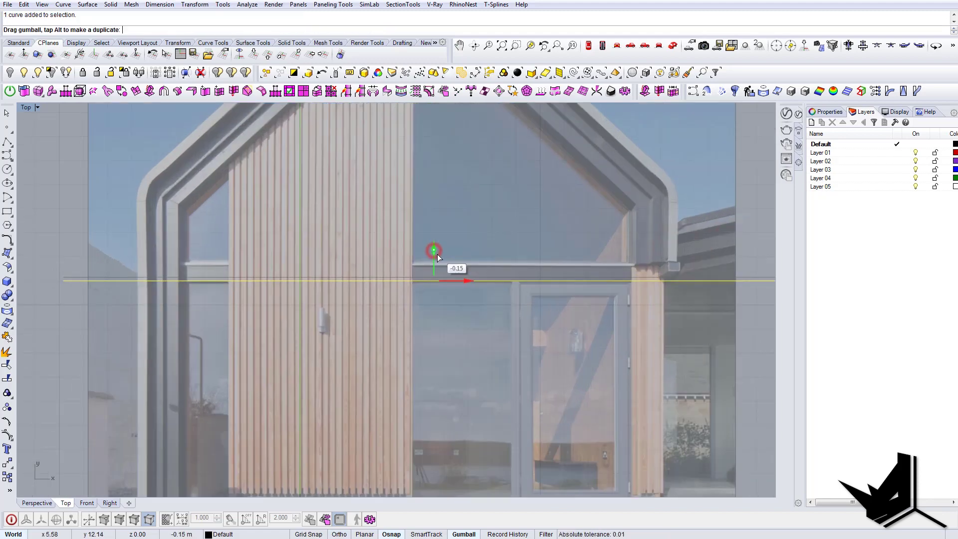
{"action": "mouse_move", "coordinate": [438, 254]}
{"action": "left_mouse_down"}
{"action": "mouse_move", "coordinate": [442, 265]}
{"action": "mouse_move", "coordinate": [441, 254]}
{"action": "left_mouse_up"}
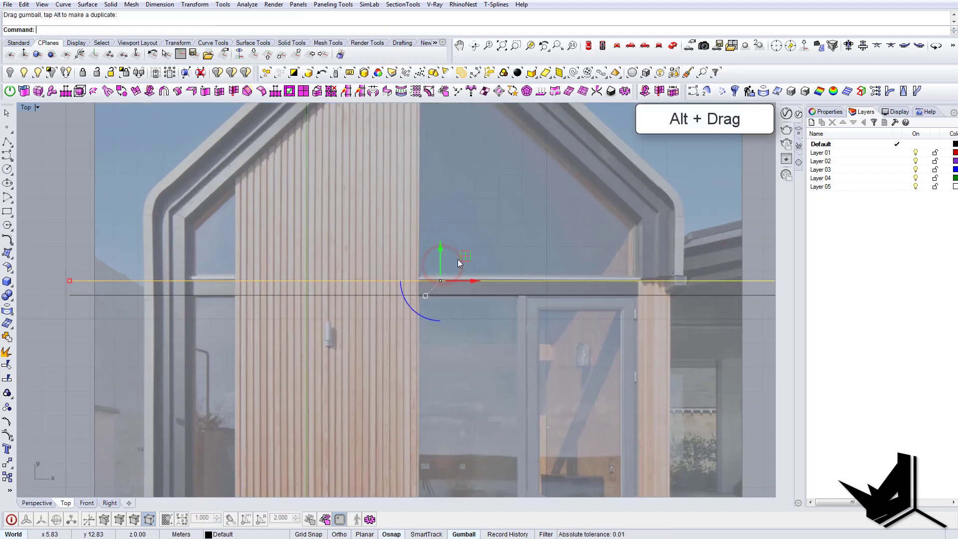
{"action": "scroll", "coordinate": [457, 259], "scroll_direction": "down", "scroll_amount": 6}
{"action": "right_click_drag", "start_coordinate": [512, 305], "coordinate": [496, 269]}
{"action": "key", "text": "Escape"}
- Duplicate a beam line straight down to the base of the façade
{"action": "scroll", "coordinate": [614, 228], "scroll_direction": "up", "scroll_amount": 4}
{"action": "scroll", "coordinate": [639, 247], "scroll_direction": "down", "scroll_amount": 3}
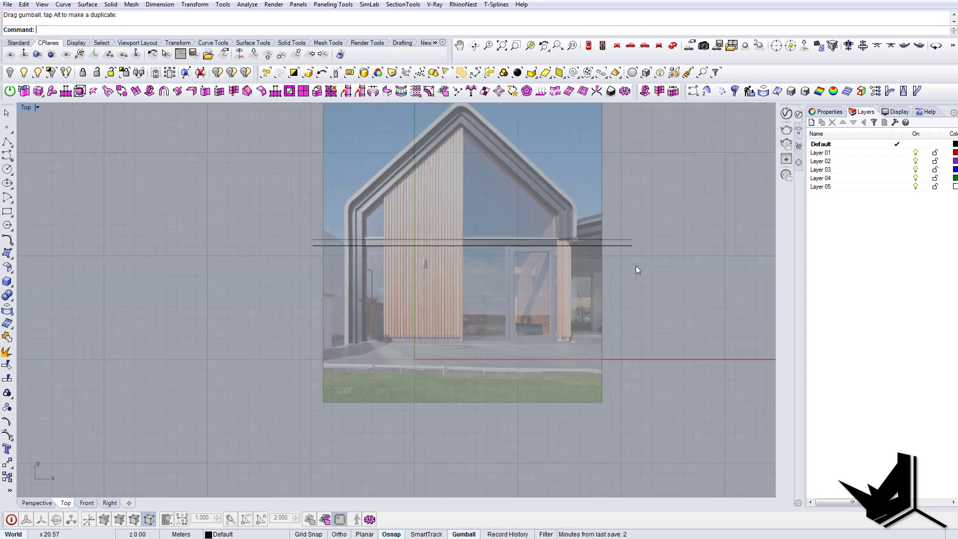
{"action": "scroll", "coordinate": [607, 262], "scroll_direction": "up", "scroll_amount": 4}
{"action": "left_click", "coordinate": [622, 238]}
{"action": "right_click_drag", "start_coordinate": [428, 238], "coordinate": [491, 242]}
{"action": "left_click_drag", "start_coordinate": [472, 206], "coordinate": [488, 351]}
{"action": "key", "text": "alt"}
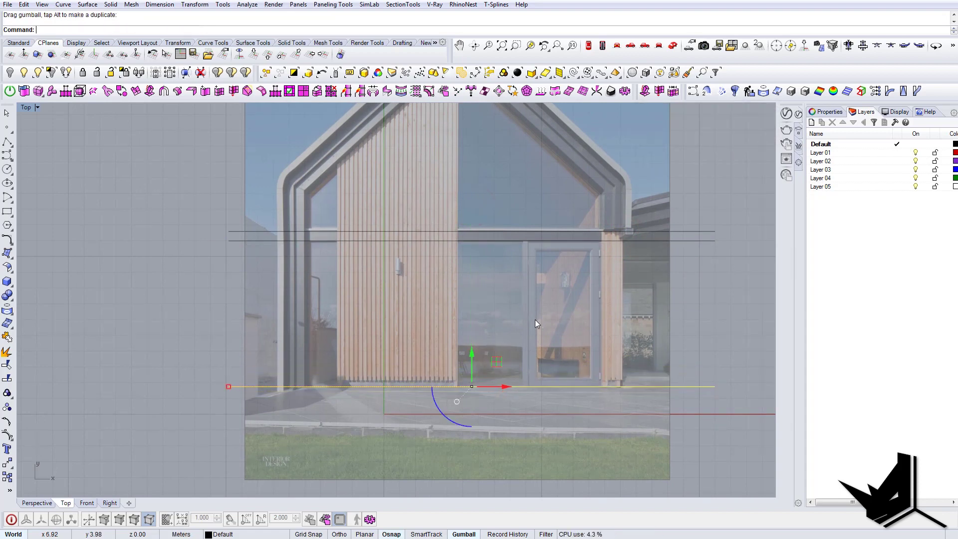
{"action": "key", "text": "Escape"}
- Duplicate the façade base line upward and rotate the copy 90 degrees to make a vertical guide
{"action": "left_click_drag", "start_coordinate": [698, 375], "coordinate": [687, 373]}
{"action": "right_click_drag", "start_coordinate": [643, 366], "coordinate": [522, 375]}
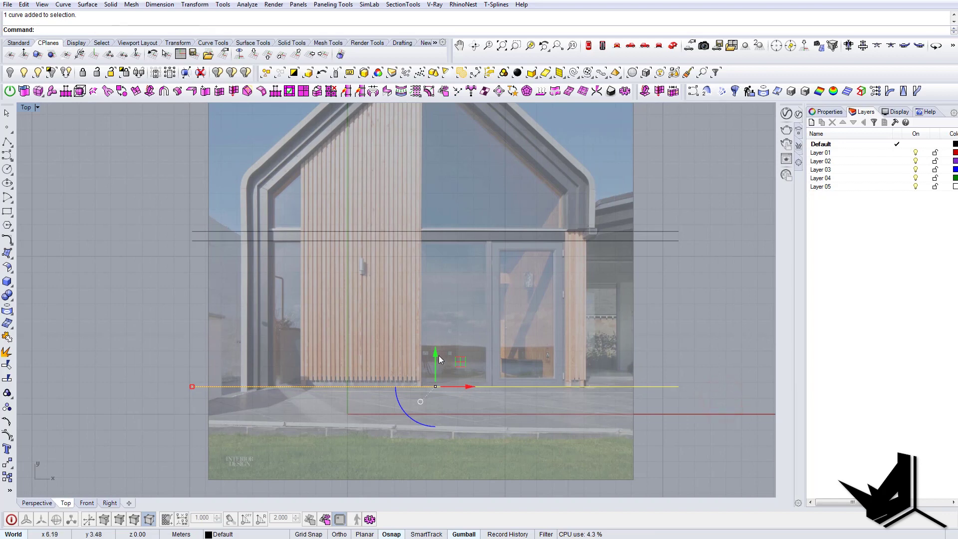
{"action": "key", "text": "alt"}
{"action": "left_click_drag", "start_coordinate": [439, 356], "coordinate": [425, 303]}
{"action": "left_click", "coordinate": [406, 364]}
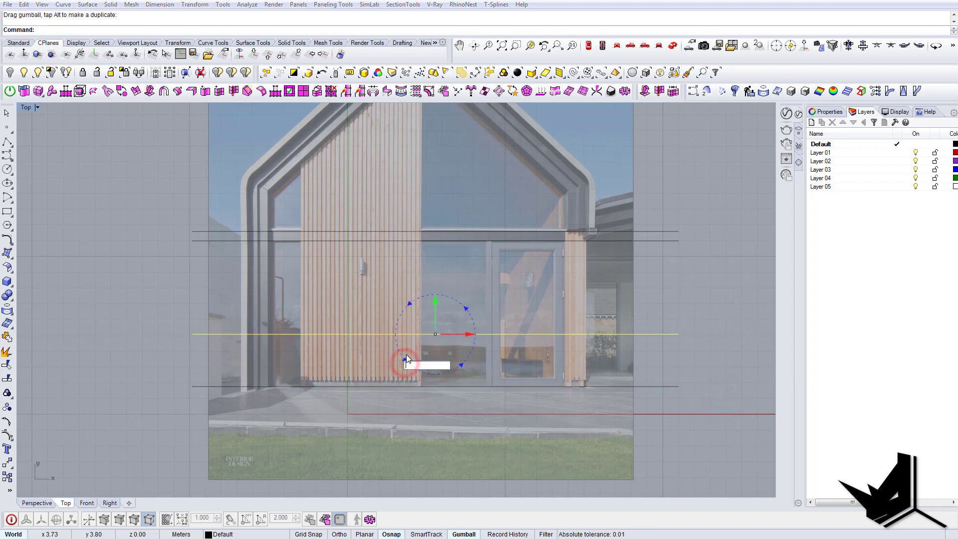
{"action": "type", "text": "90"}
{"action": "key", "text": "Return"}
- Move the vertical guide sideways onto the division between the fixed window and the door
{"action": "right_click_drag", "start_coordinate": [408, 213], "coordinate": [402, 233]}
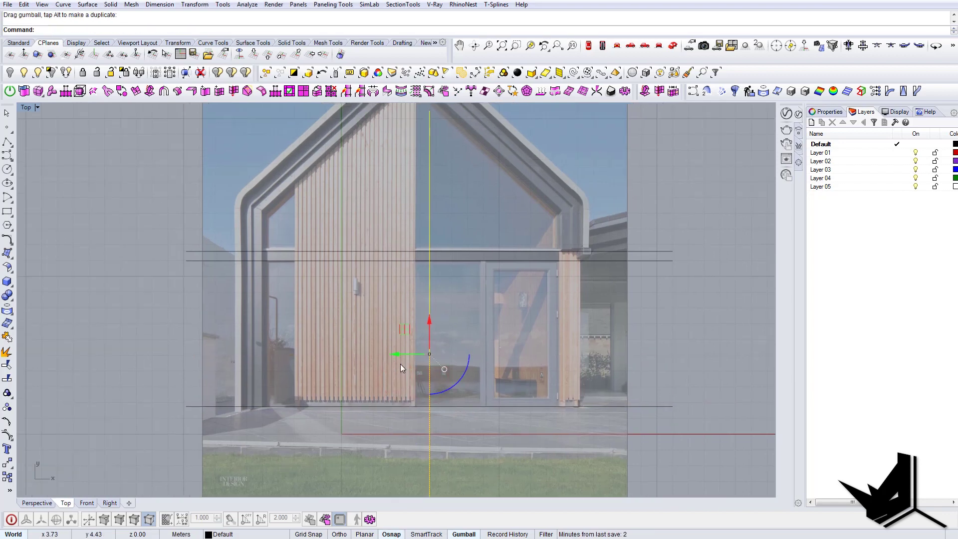
{"action": "left_click_drag", "start_coordinate": [401, 355], "coordinate": [460, 362]}
{"action": "scroll", "coordinate": [483, 315], "scroll_direction": "down", "scroll_amount": 6}
{"action": "right_click_drag", "start_coordinate": [459, 300], "coordinate": [488, 308]}
{"action": "scroll", "coordinate": [428, 314], "scroll_direction": "up", "scroll_amount": 4}
{"action": "right_click_drag", "start_coordinate": [427, 314], "coordinate": [433, 319]}
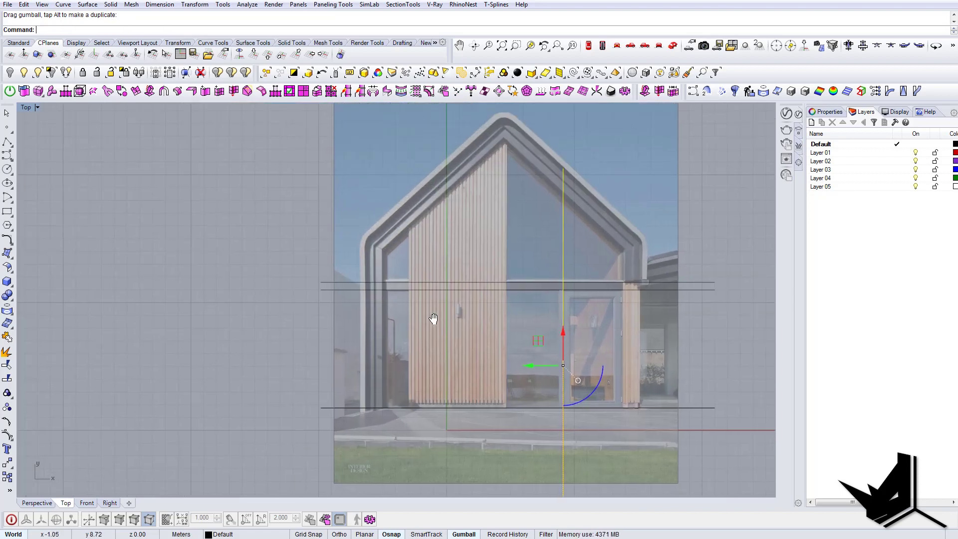
{"action": "key", "text": "Escape"}
{"action": "type", "text": "p"}
{"action": "key", "text": "Return"}
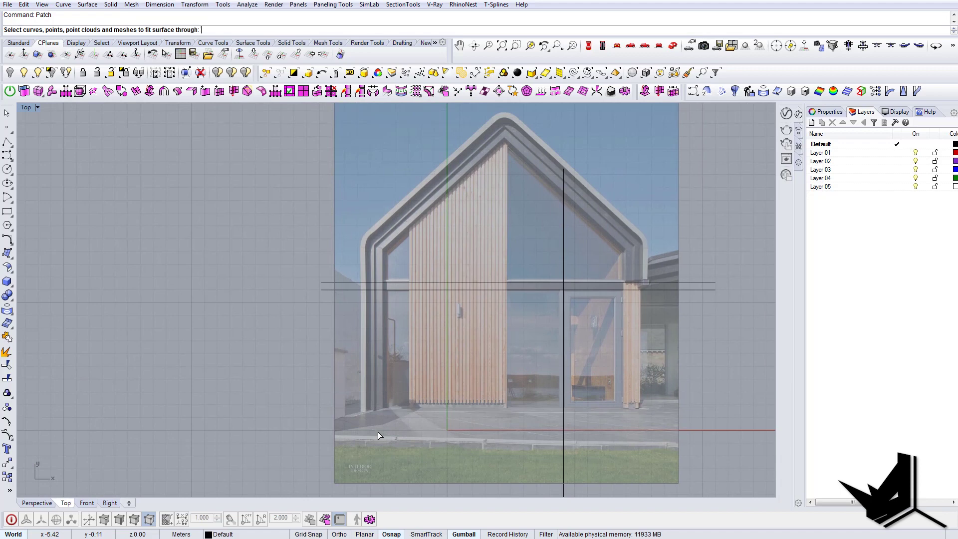
{"action": "key", "text": "Escape"}
- Draw a vertical polyline along the dark frame on the house's left side, from below the base line to above the eave
{"action": "right_click_drag", "start_coordinate": [403, 400], "coordinate": [413, 369]}
{"action": "type", "text": "P"}
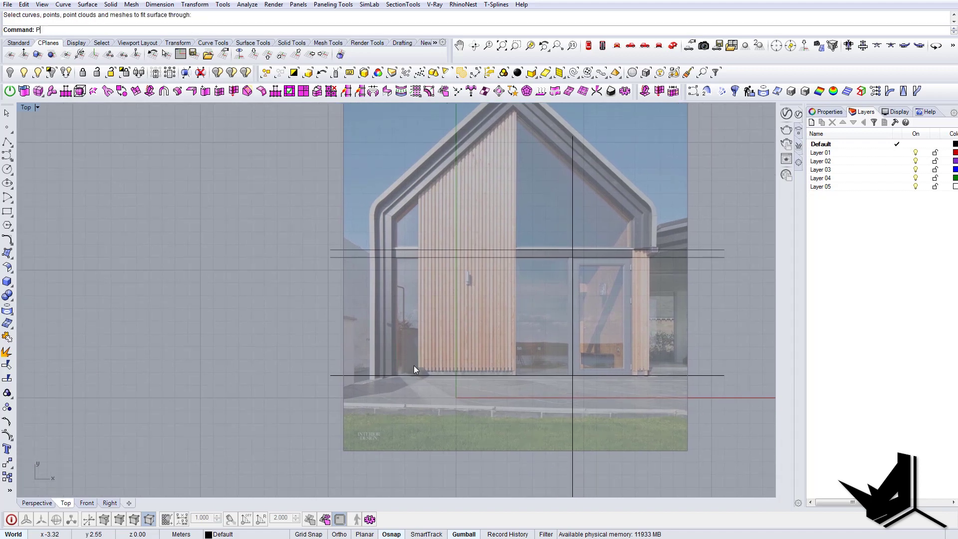
{"action": "key", "text": "Return"}
{"action": "left_click", "coordinate": [391, 393]}
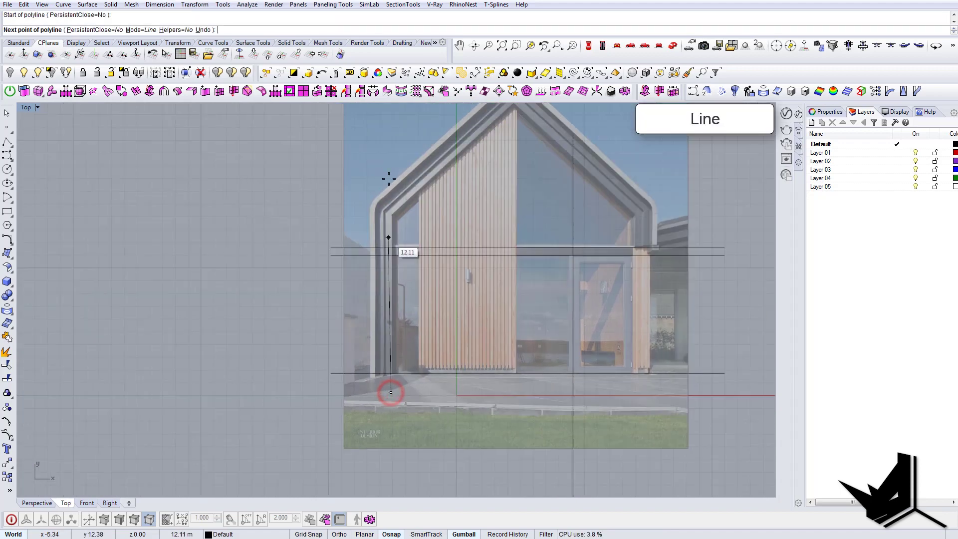
{"action": "left_click", "coordinate": [389, 133]}
{"action": "key", "text": "Return"}
{"action": "right_click_drag", "start_coordinate": [423, 168], "coordinate": [409, 229]}
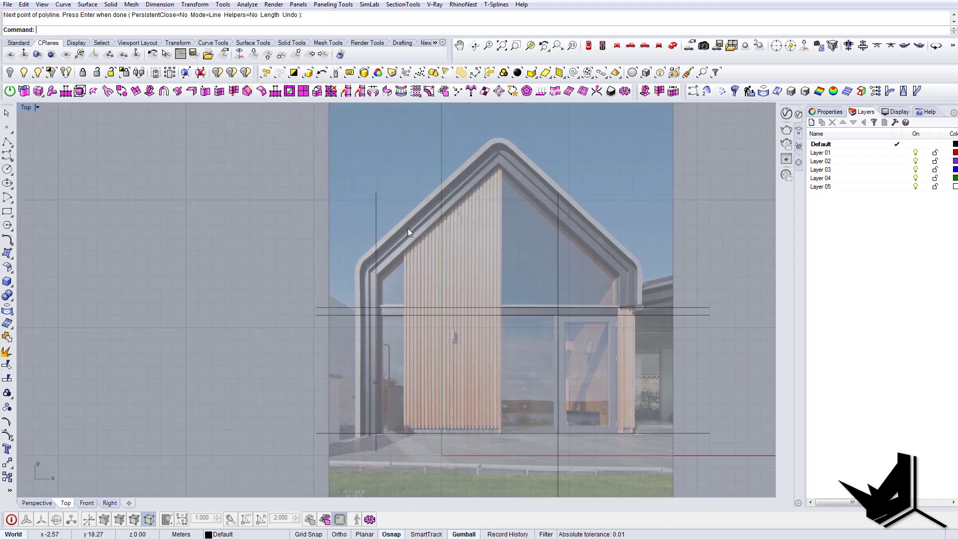
{"action": "right_click_drag", "start_coordinate": [576, 241], "coordinate": [534, 215]}
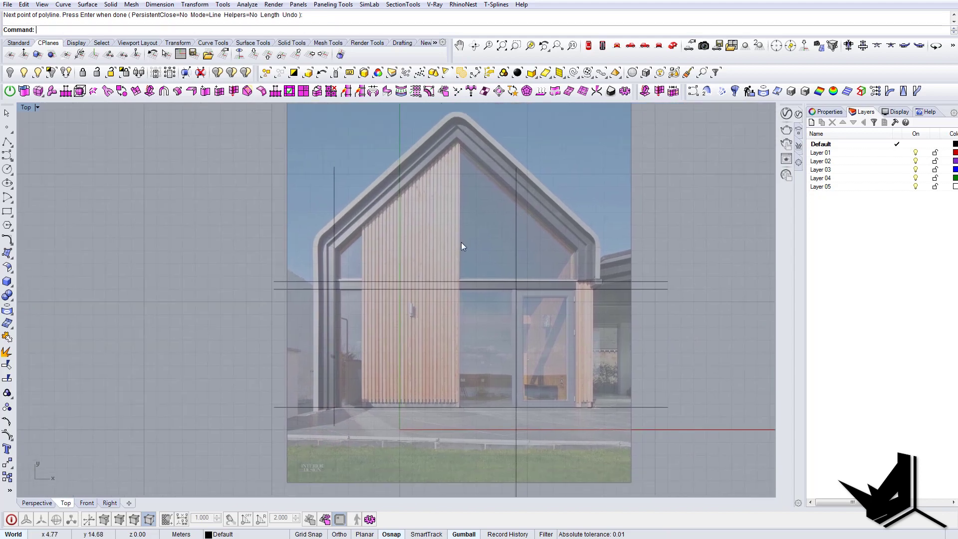
{"action": "right_click_drag", "start_coordinate": [450, 242], "coordinate": [434, 238]}
{"action": "type", "text": "Line"}
{"action": "key", "text": "Return"}
{"action": "left_click", "coordinate": [318, 250]}
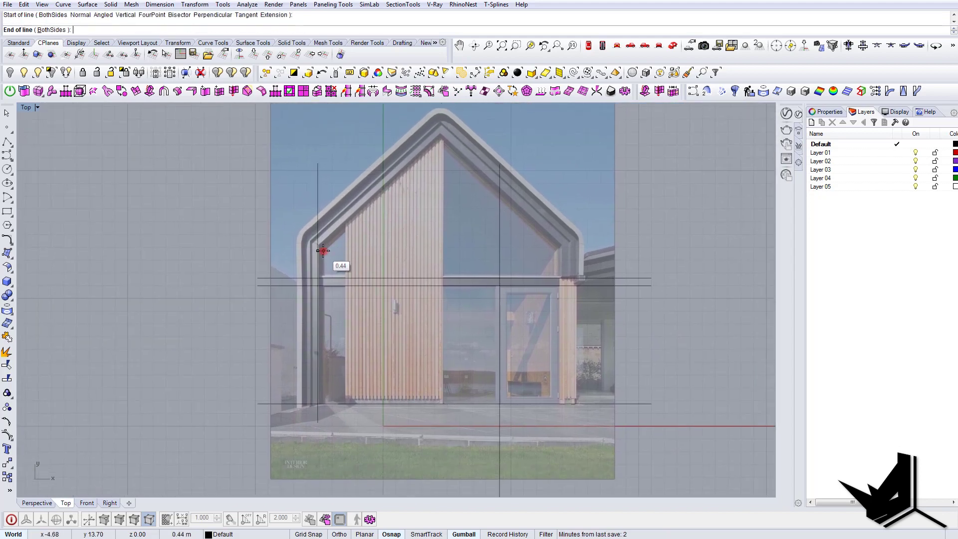
{"action": "key", "text": "Escape"}
- Duplicate the left vertical frame line horizontally onto the inner edge of the frame on the house's right side
{"action": "left_click", "coordinate": [316, 193]}
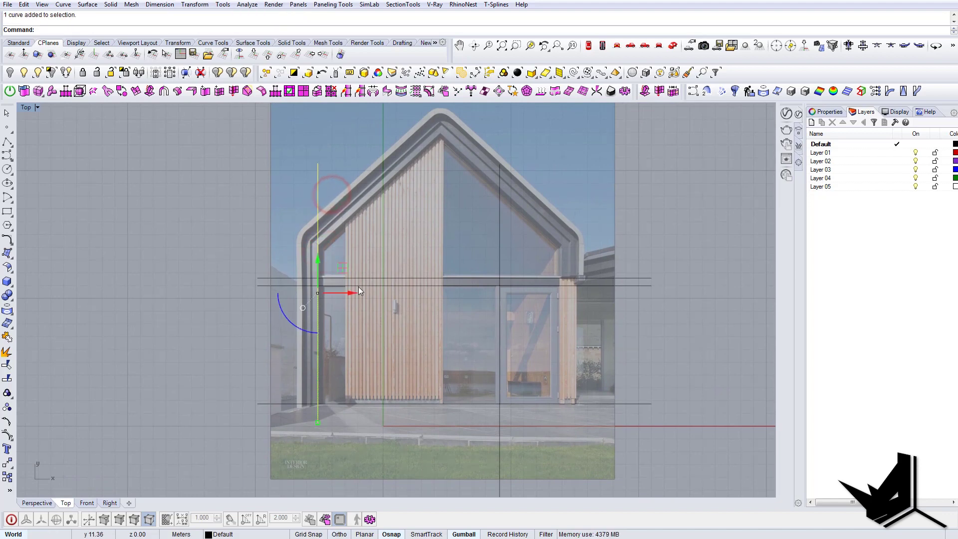
{"action": "left_click_drag", "start_coordinate": [360, 291], "coordinate": [595, 313], "text": "alt"}
{"action": "key", "text": "Escape"}
- Draw a horizontal line between the two vertical frame lines at eave height and a vertical line from its midpoint up past the ridge
{"action": "right_click_drag", "start_coordinate": [438, 207], "coordinate": [439, 241]}
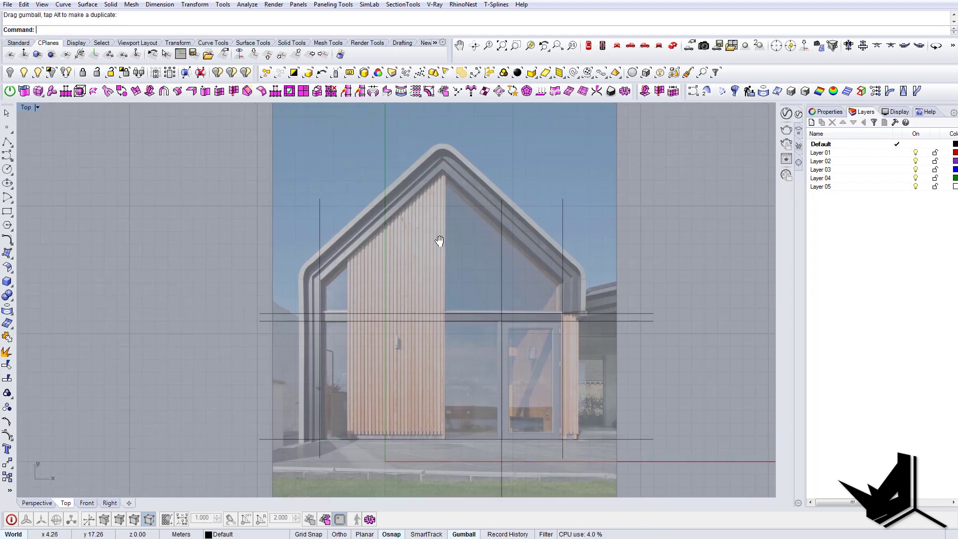
{"action": "right_click", "coordinate": [371, 292]}
{"action": "left_click", "coordinate": [320, 281]}
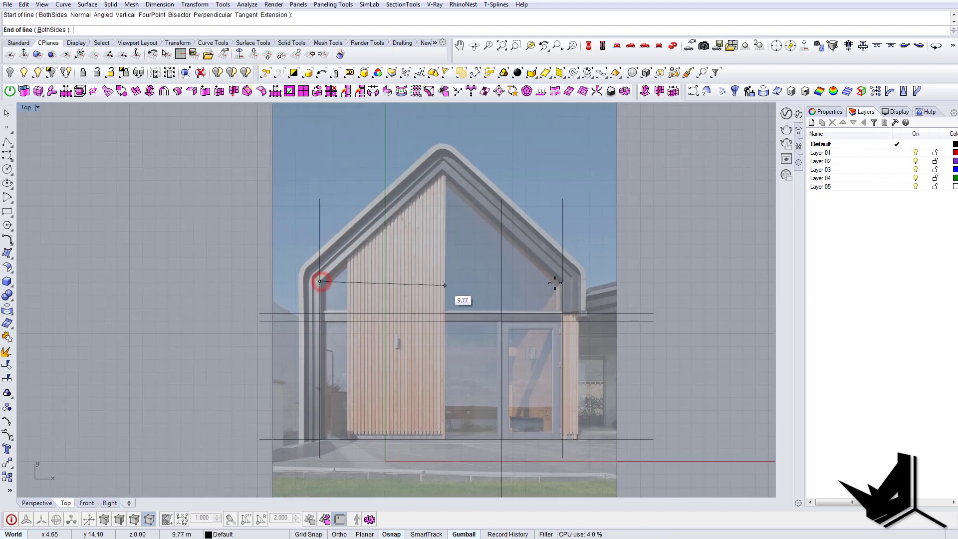
{"action": "left_click", "coordinate": [568, 283]}
{"action": "key", "text": "Return"}
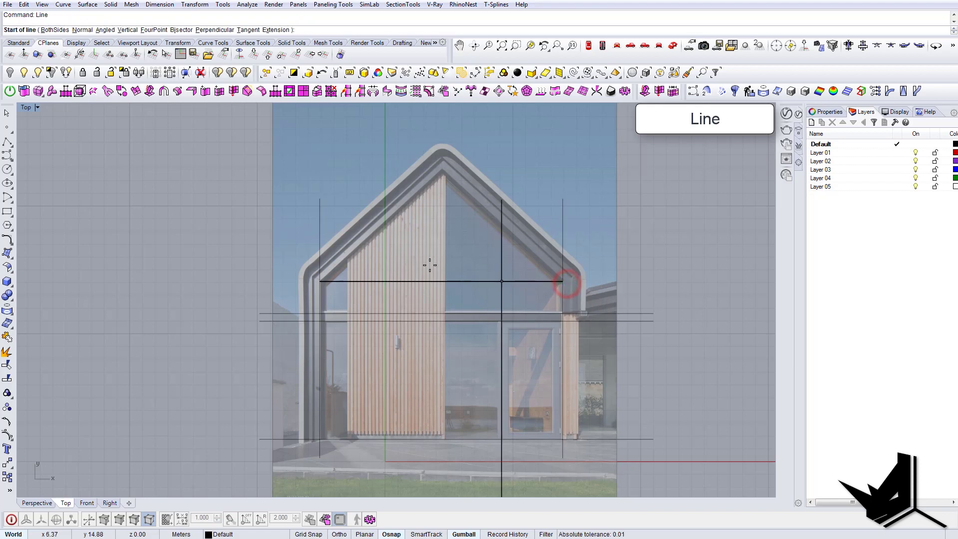
{"action": "left_click", "coordinate": [443, 279]}
{"action": "left_click", "coordinate": [449, 132]}
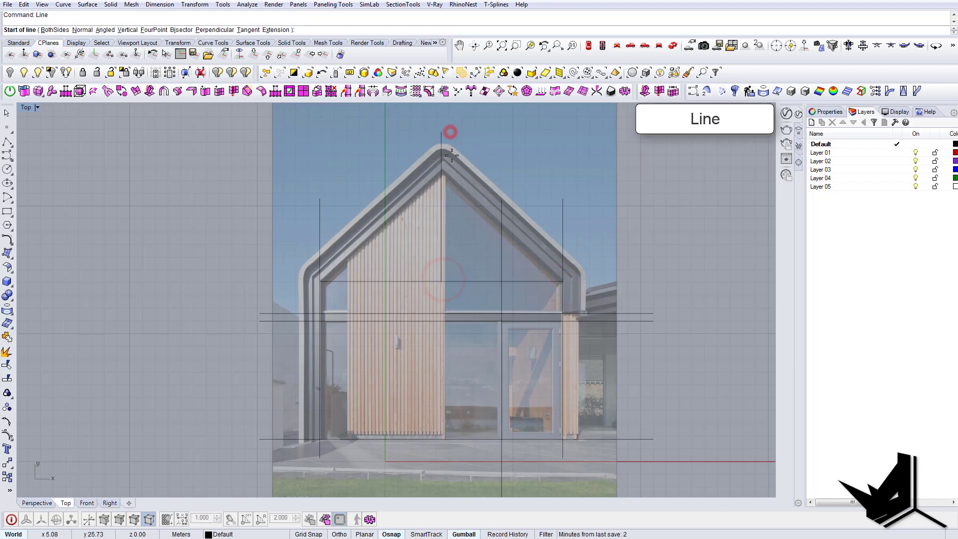
- Draw a polyline from the eave line's left end up to the inner gable peak on the vertical centre line
{"action": "type", "text": "p"}
{"action": "key", "text": "Return"}
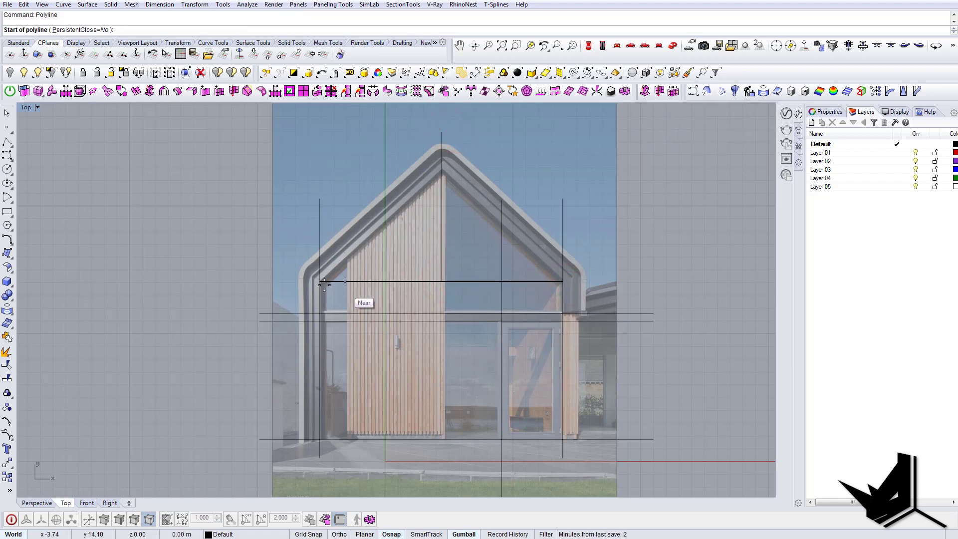
{"action": "left_click", "coordinate": [320, 282]}
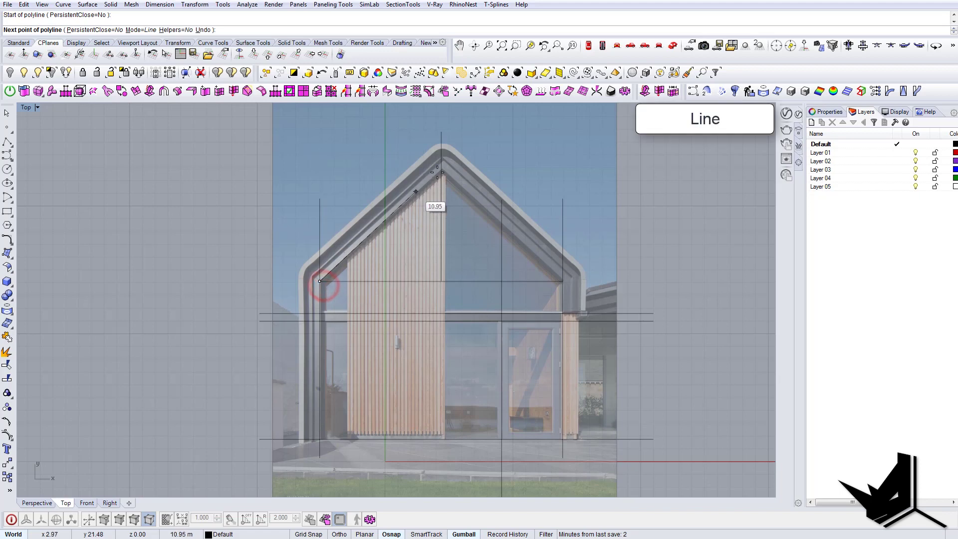
{"action": "left_click", "coordinate": [442, 169]}
{"action": "key", "text": "Return"}
- Mirror the left roof slope line about the vertical centre line and delete that centre line
{"action": "left_click", "coordinate": [439, 173]}
{"action": "right_click_drag", "start_coordinate": [439, 172], "coordinate": [410, 213]}
{"action": "type", "text": "mi"}
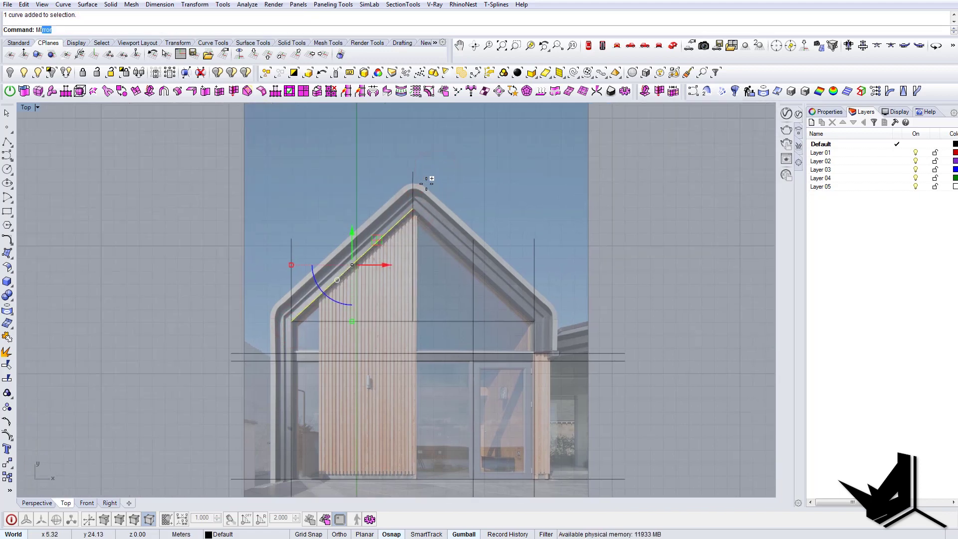
{"action": "key", "text": "Return"}
{"action": "left_click", "coordinate": [412, 174]}
{"action": "left_click", "coordinate": [412, 144]}
{"action": "left_click", "coordinate": [409, 180]}
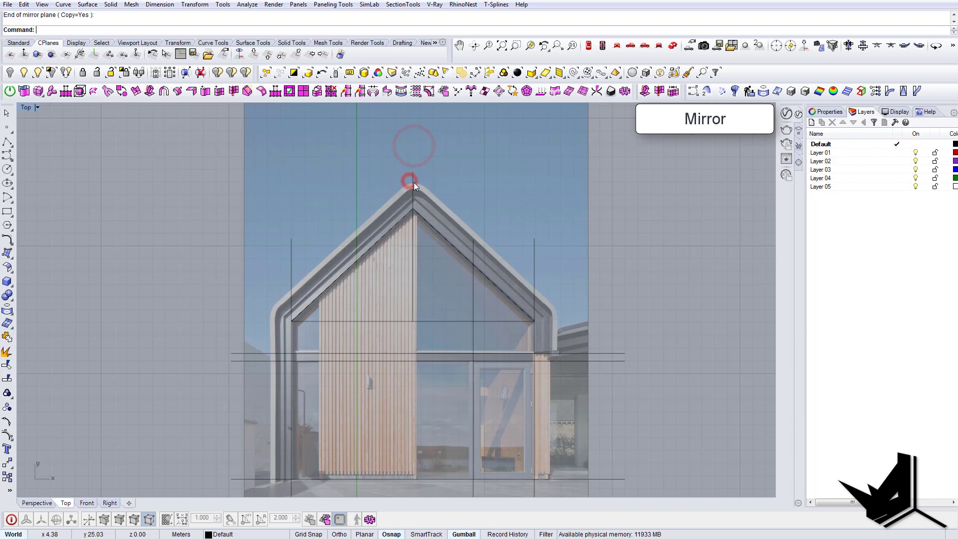
{"action": "left_click", "coordinate": [413, 181]}
{"action": "key", "text": "Delete"}
- Join the two roof slope lines into a single gable curve
{"action": "right_click_drag", "start_coordinate": [521, 320], "coordinate": [519, 307]}
{"action": "left_click", "coordinate": [519, 289]}
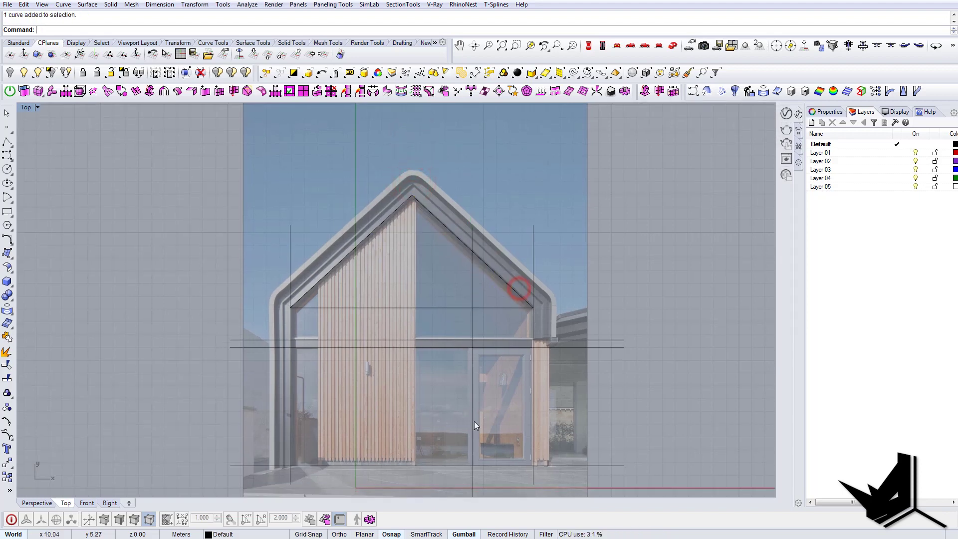
{"action": "right_click_drag", "start_coordinate": [475, 422], "coordinate": [492, 383]}
{"action": "right_click_drag", "start_coordinate": [489, 256], "coordinate": [487, 304]}
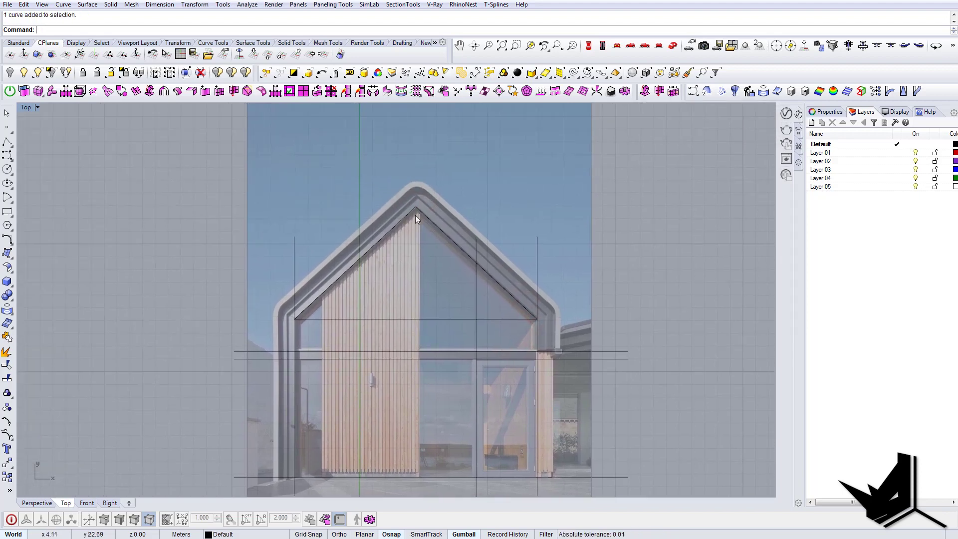
{"action": "left_click", "coordinate": [424, 215], "text": "shift"}
{"action": "right_click_drag", "start_coordinate": [332, 336], "coordinate": [339, 296]}
{"action": "key", "text": "Return"}
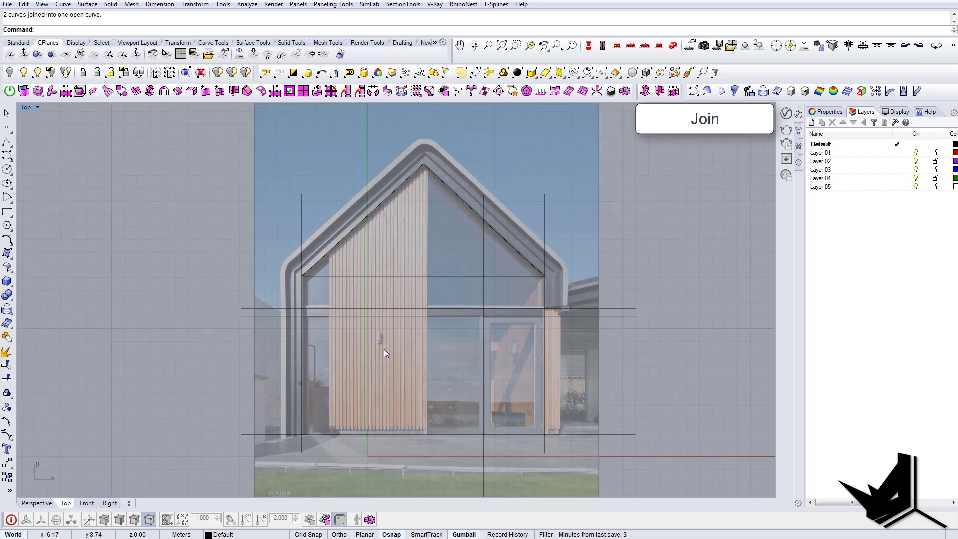
- Trim the two vertical frame lines above the roof slopes and delete the horizontal eave line
{"action": "key", "text": "Return"}
{"action": "left_click", "coordinate": [526, 257]}
{"action": "right_click", "coordinate": [318, 294]}
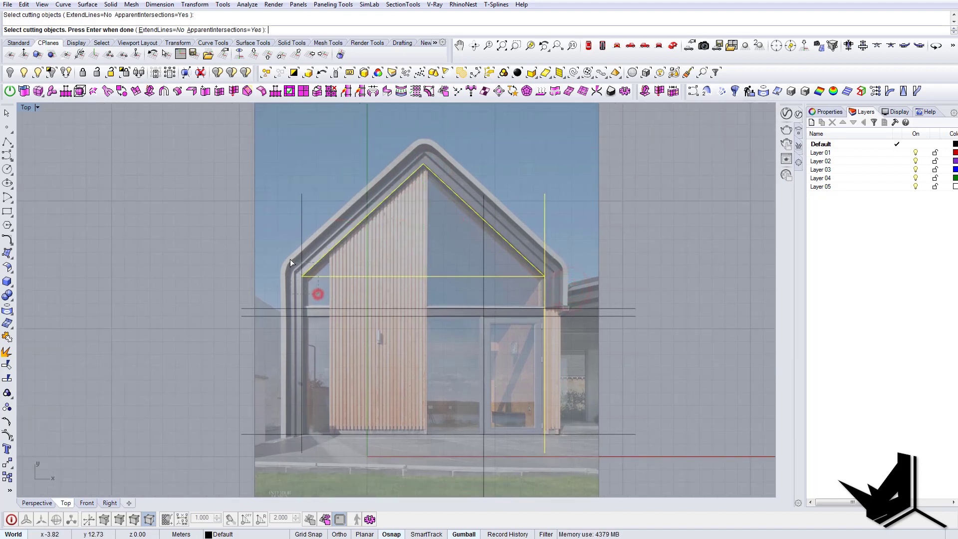
{"action": "left_click", "coordinate": [301, 252]}
{"action": "left_click", "coordinate": [545, 252]}
{"action": "right_click", "coordinate": [511, 283]}
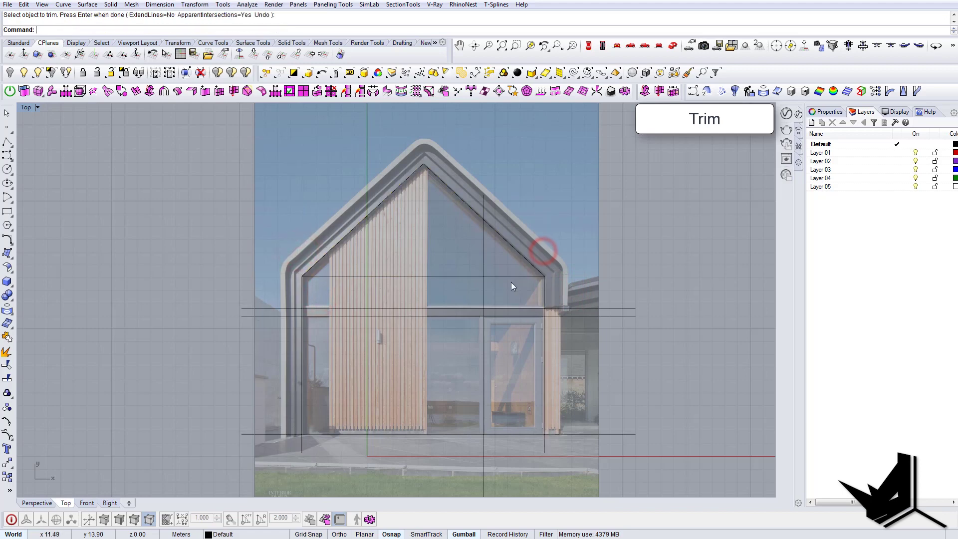
{"action": "left_click", "coordinate": [512, 274]}
{"action": "key", "text": "Delete"}
- Join the gable curve and the two vertical frame lines into one open house outline
{"action": "right_click_drag", "start_coordinate": [564, 248], "coordinate": [540, 215]}
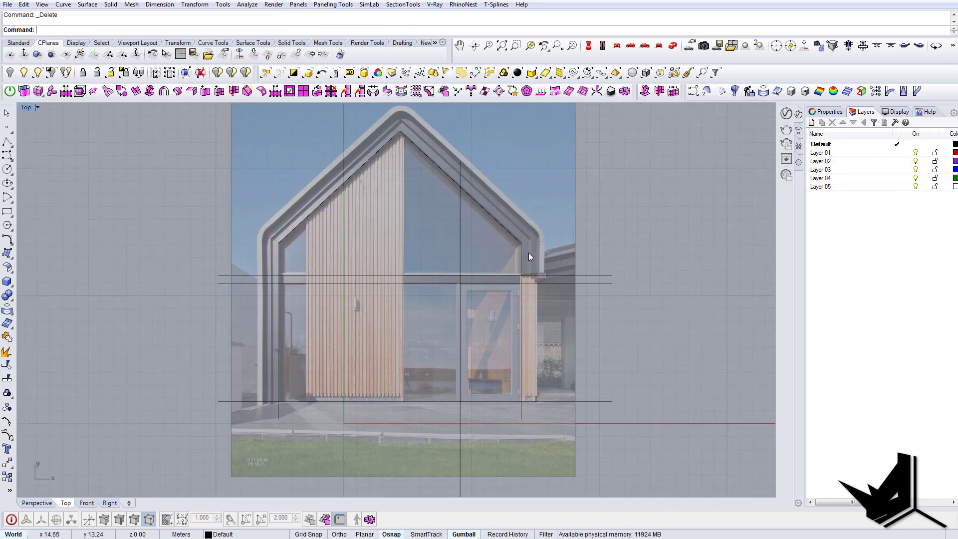
{"action": "left_click", "coordinate": [524, 257]}
{"action": "left_click", "coordinate": [514, 238]}
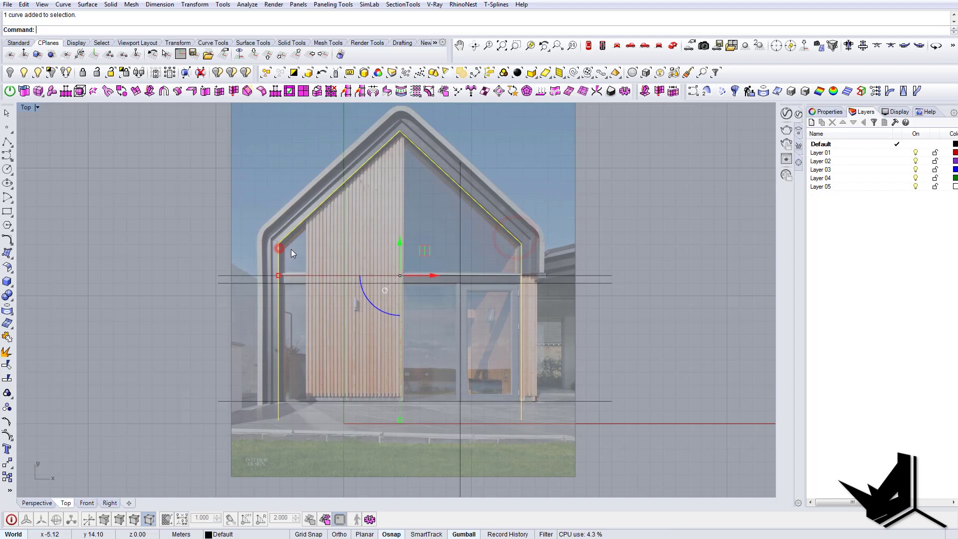
{"action": "type", "text": "join"}
{"action": "key", "text": "Return"}
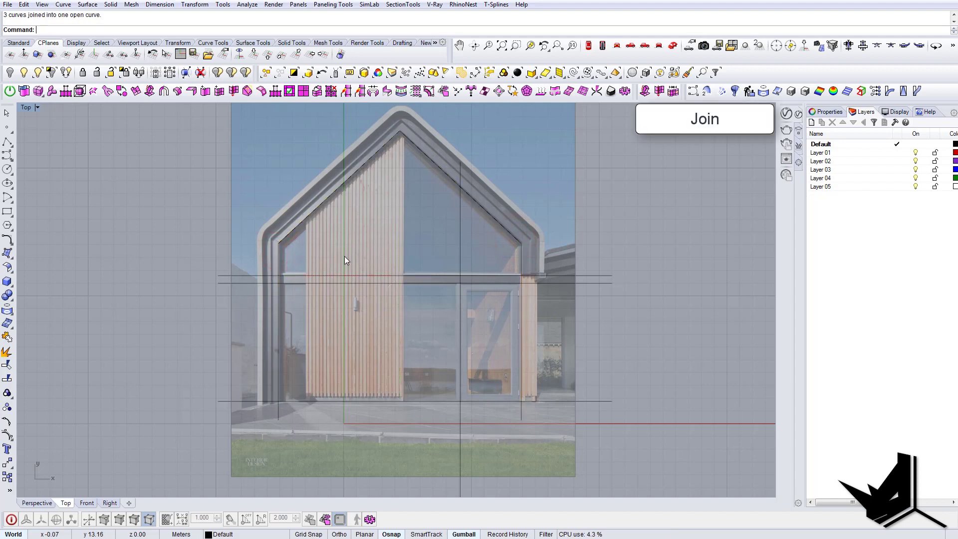
- Trim both legs of the house outline where they extend below the façade base line
{"action": "right_click_drag", "start_coordinate": [345, 256], "coordinate": [350, 245]}
{"action": "type", "text": "trim"}
{"action": "key", "text": "Return"}
{"action": "left_click", "coordinate": [502, 389]}
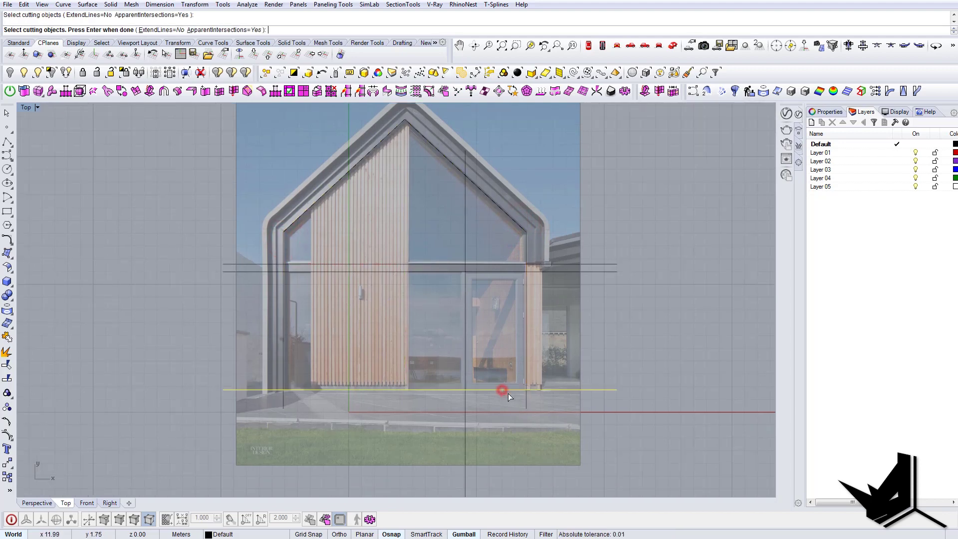
{"action": "key", "text": "Return"}
{"action": "left_click_drag", "start_coordinate": [547, 408], "coordinate": [515, 398]}
{"action": "left_click_drag", "start_coordinate": [298, 410], "coordinate": [277, 402]}
{"action": "key", "text": "Return"}
- Offset the house outline outward by 0.7 to trace the next edge of the dark frame
{"action": "right_click_drag", "start_coordinate": [408, 352], "coordinate": [429, 373]}
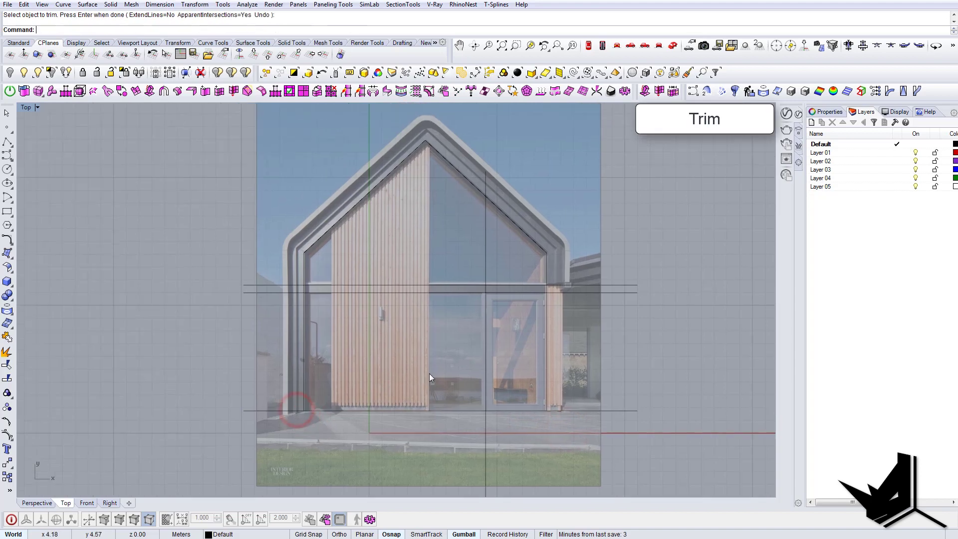
{"action": "right_click_drag", "start_coordinate": [443, 279], "coordinate": [446, 295]}
{"action": "left_click", "coordinate": [328, 249]}
{"action": "right_click_drag", "start_coordinate": [446, 232], "coordinate": [446, 252]}
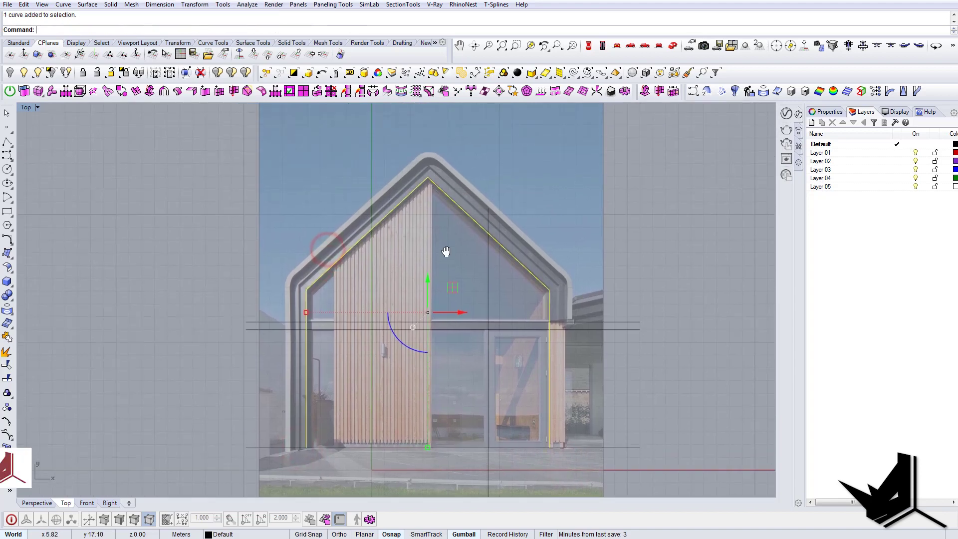
{"action": "type", "text": "offset"}
{"action": "key", "text": "Return"}
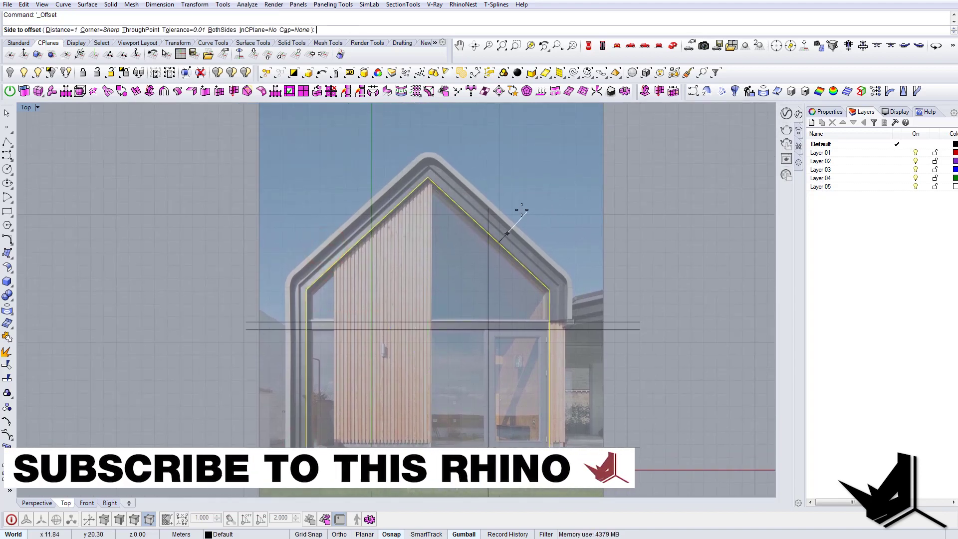
{"action": "scroll", "coordinate": [521, 210], "scroll_direction": "up", "scroll_amount": 2}
{"action": "type", "text": "d"}
{"action": "key", "text": "Return"}
{"action": "type", "text": "0"}
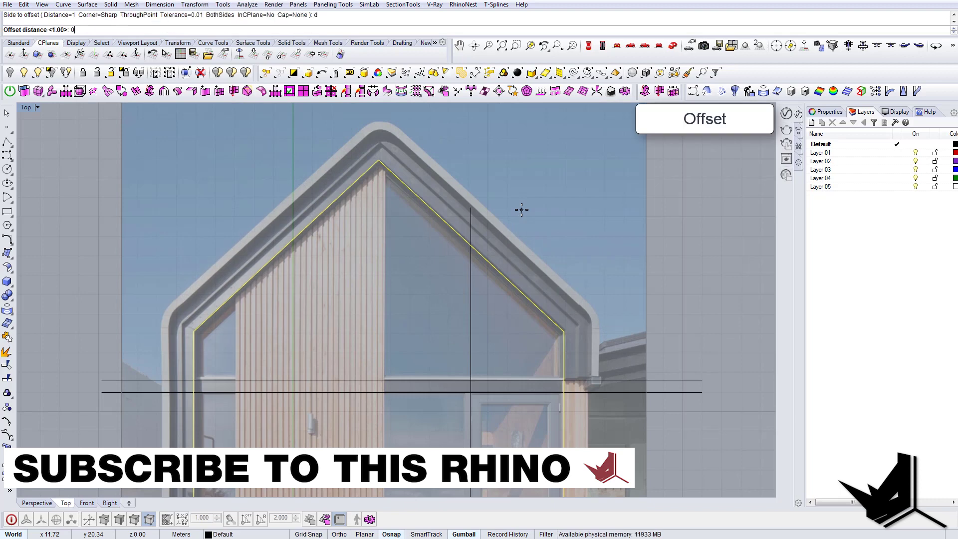
{"action": "type", "text": ".7"}
{"action": "key", "text": "Return"}
{"action": "left_click", "coordinate": [521, 210]}
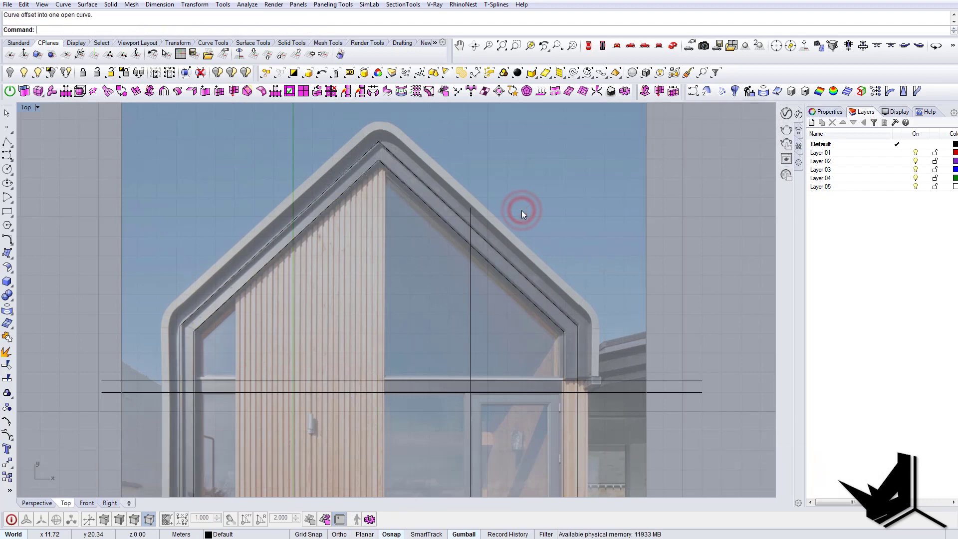
- Trim the right leg of the offset outline below the upper horizontal beam line
{"action": "right_click_drag", "start_coordinate": [439, 235], "coordinate": [410, 239]}
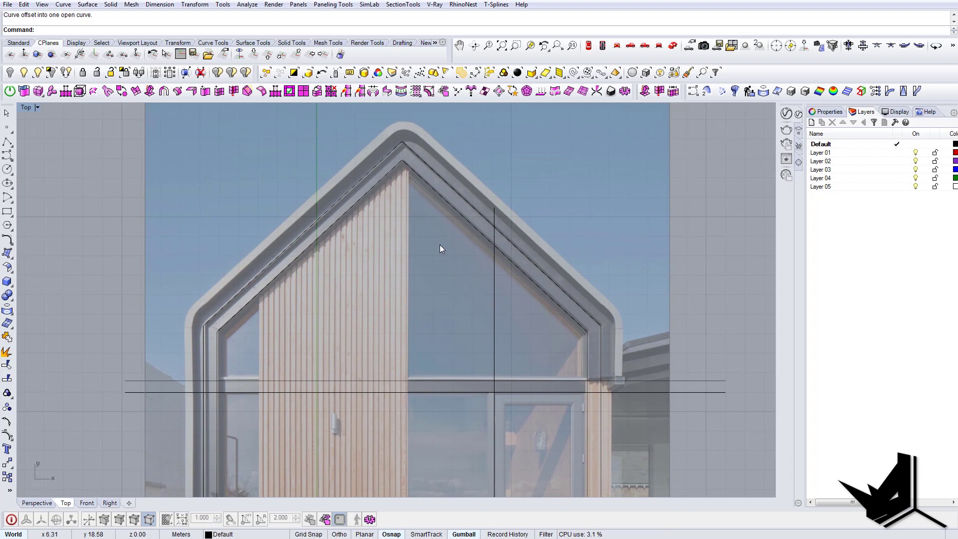
{"action": "right_click_drag", "start_coordinate": [431, 181], "coordinate": [435, 205]}
{"action": "scroll", "coordinate": [520, 320], "scroll_direction": "down", "scroll_amount": 3}
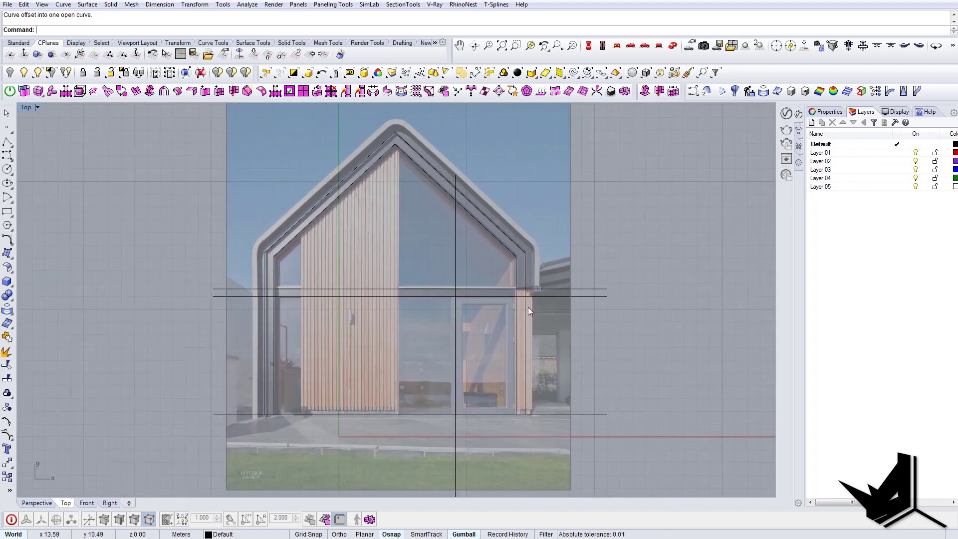
{"action": "scroll", "coordinate": [529, 304], "scroll_direction": "up", "scroll_amount": 8}
{"action": "type", "text": "trim"}
{"action": "key", "text": "Return"}
{"action": "right_click", "coordinate": [565, 319]}
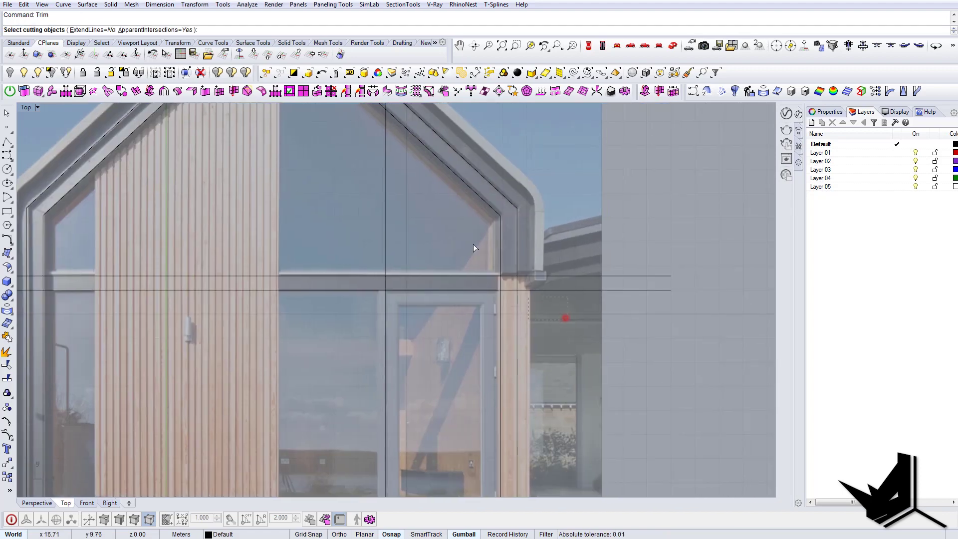
{"action": "right_click", "coordinate": [525, 297]}
{"action": "scroll", "coordinate": [562, 308], "scroll_direction": "down", "scroll_amount": 3}
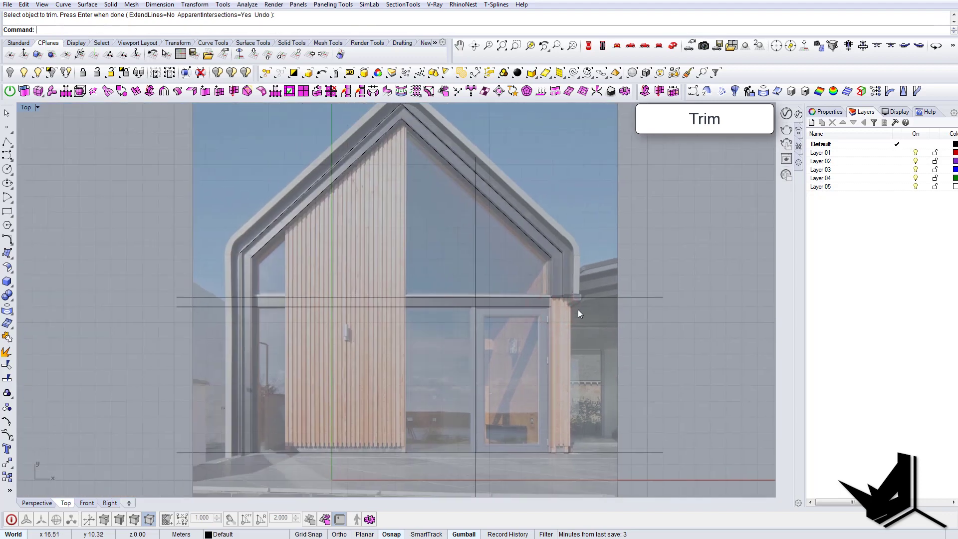
- Trim the left ends of both horizontal beam lines and the lower one's right end back to the inner frame outline
{"action": "scroll", "coordinate": [349, 305], "scroll_direction": "up", "scroll_amount": 6}
{"action": "right_click", "coordinate": [377, 287]}
{"action": "left_click_drag", "start_coordinate": [381, 288], "coordinate": [284, 225]}
{"action": "right_click", "coordinate": [361, 281]}
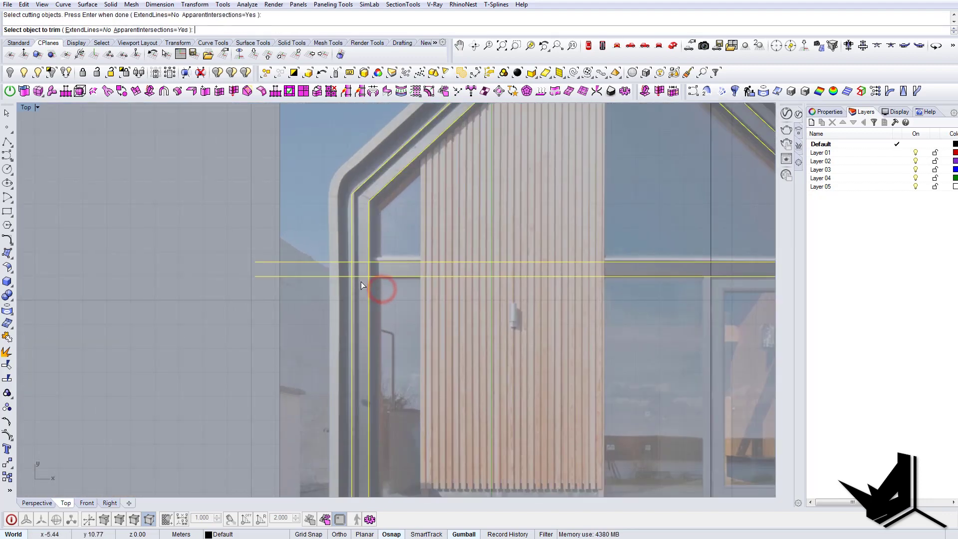
{"action": "left_click", "coordinate": [362, 284]}
{"action": "left_click_drag", "start_coordinate": [332, 297], "coordinate": [304, 250]}
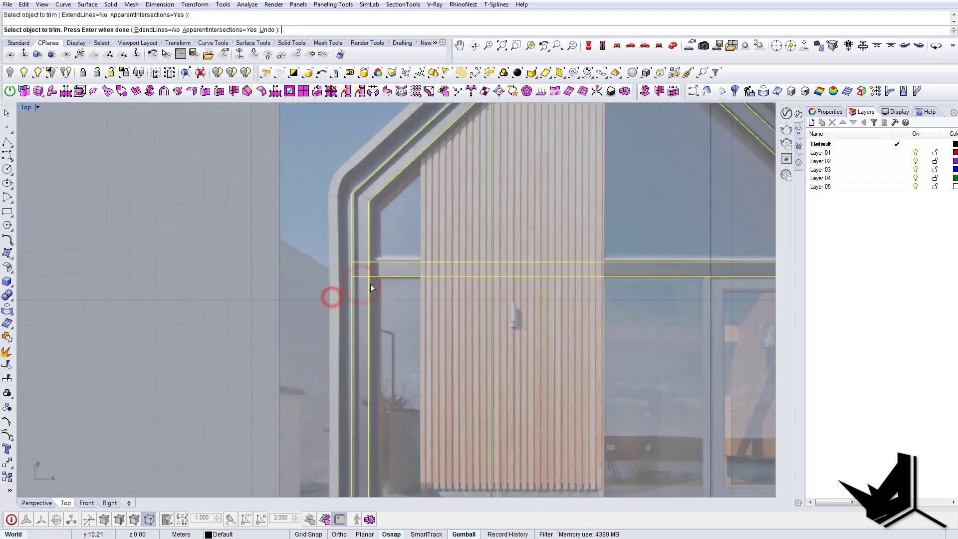
{"action": "right_click", "coordinate": [390, 312]}
{"action": "scroll", "coordinate": [404, 316], "scroll_direction": "down", "scroll_amount": 4}
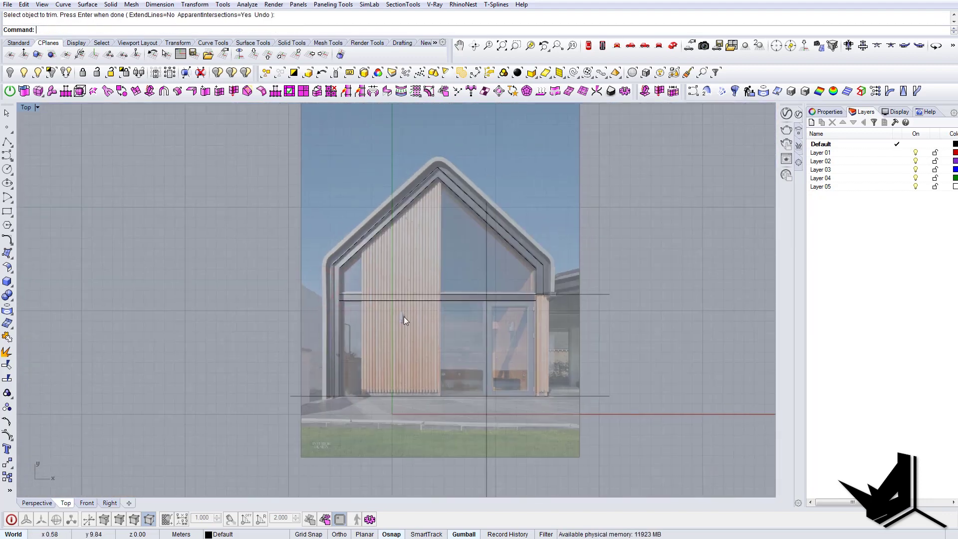
- Draw a vertical line along the right edge of the timber cladding from the base line up past the roof peak
{"action": "right_click", "coordinate": [412, 373]}
{"action": "scroll", "coordinate": [425, 417], "scroll_direction": "up", "scroll_amount": 3}
{"action": "type", "text": "line"}
{"action": "key", "text": "Return"}
{"action": "left_click", "coordinate": [440, 381]}
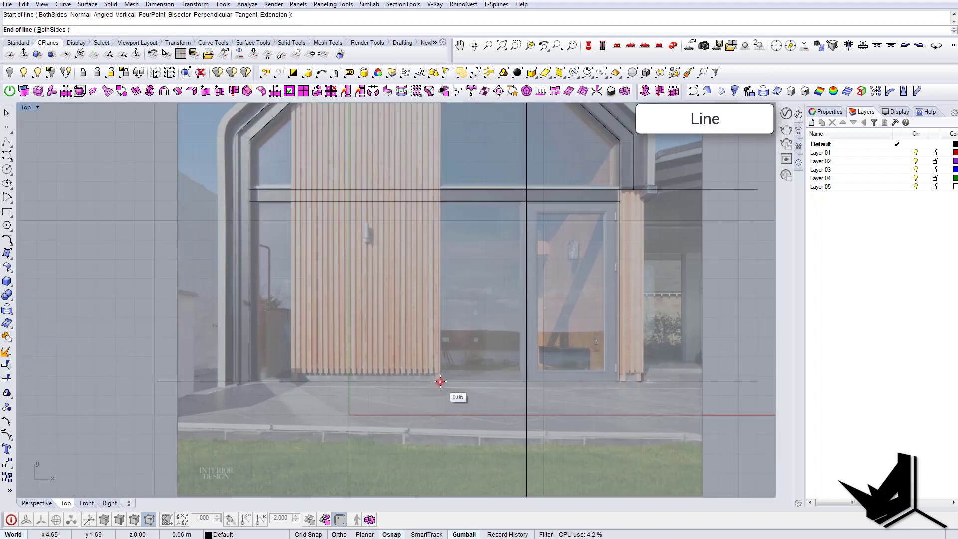
{"action": "scroll", "coordinate": [440, 382], "scroll_direction": "down", "scroll_amount": 3}
{"action": "left_click", "coordinate": [442, 156]}
{"action": "right_click", "coordinate": [441, 156]}
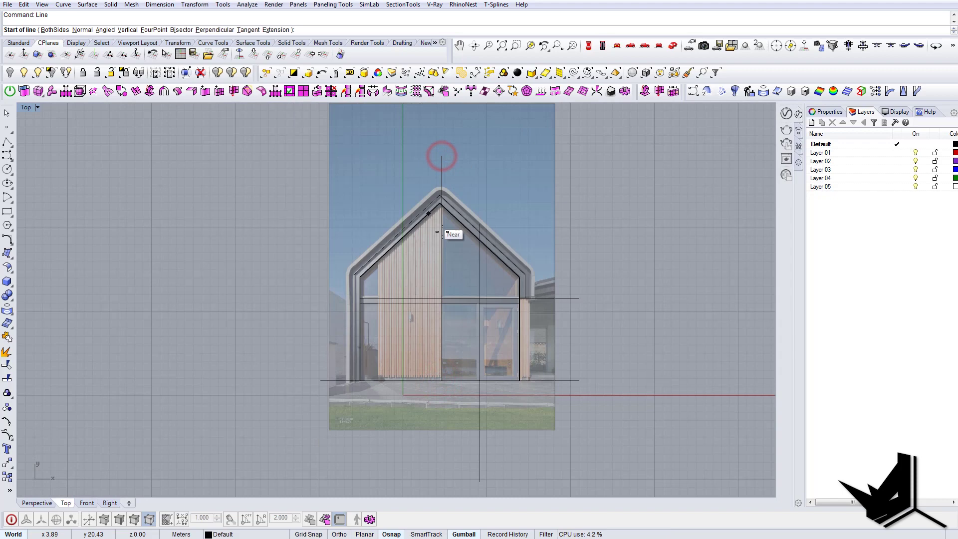
- Shift the vertical line horizontally in small moves until it aligns with the right edge of the timber cladding below the roof peak
{"action": "scroll", "coordinate": [442, 231], "scroll_direction": "up", "scroll_amount": 4}
{"action": "key", "text": "Escape"}
{"action": "scroll", "coordinate": [464, 234], "scroll_direction": "down", "scroll_amount": 1}
{"action": "left_click", "coordinate": [467, 265]}
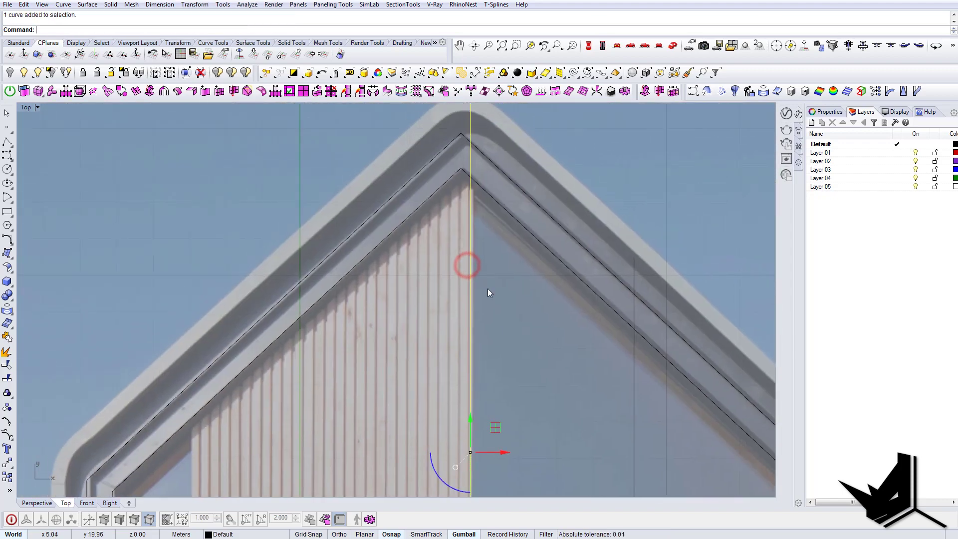
{"action": "right_click_drag", "start_coordinate": [503, 436], "coordinate": [501, 386]}
{"action": "left_click_drag", "start_coordinate": [499, 403], "coordinate": [502, 405]}
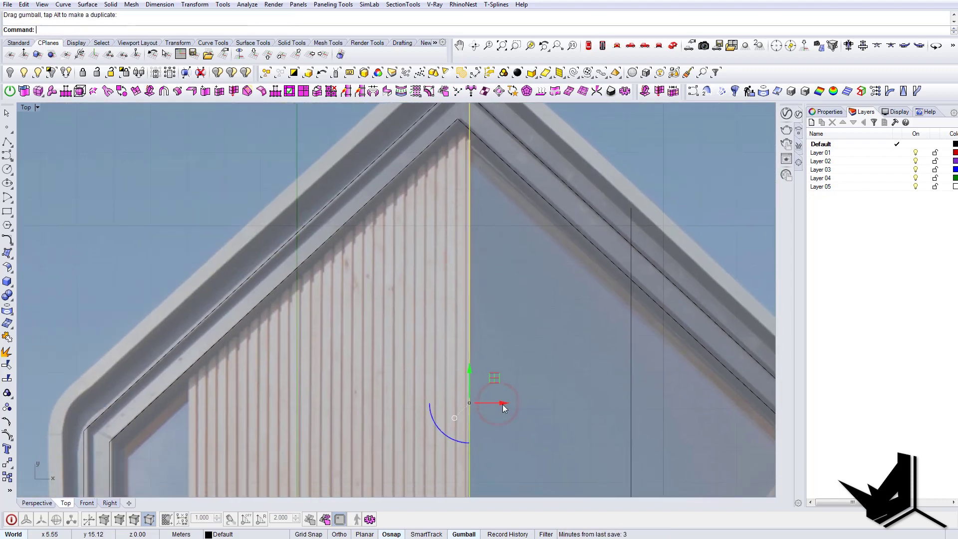
{"action": "right_click_drag", "start_coordinate": [506, 369], "coordinate": [513, 373]}
{"action": "left_click_drag", "start_coordinate": [511, 410], "coordinate": [503, 412]}
{"action": "scroll", "coordinate": [494, 360], "scroll_direction": "down", "scroll_amount": 3}
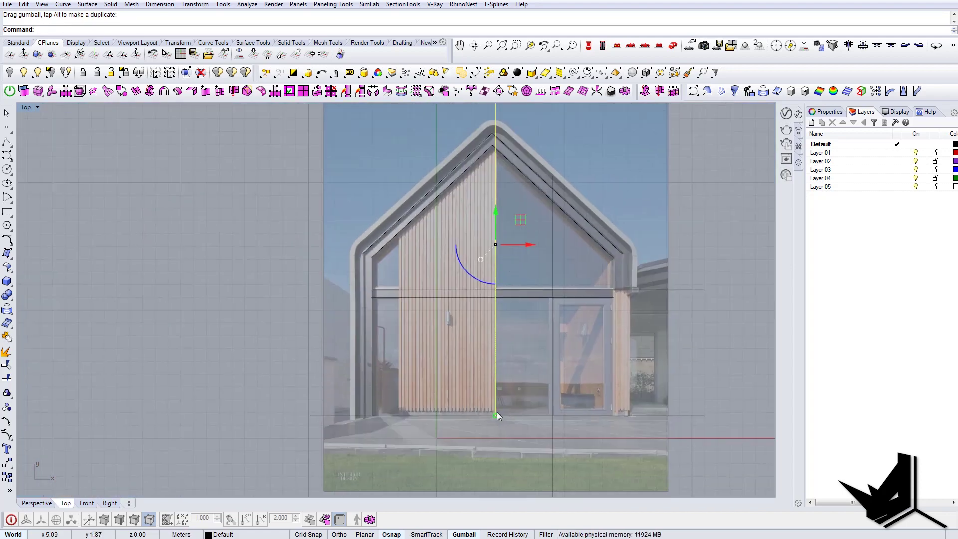
- Stretch the vertical line's lower end below the base line and move the line slightly sideways to match the rightmost slat's edge
{"action": "left_click", "coordinate": [498, 420]}
{"action": "scroll", "coordinate": [499, 422], "scroll_direction": "up", "scroll_amount": 5}
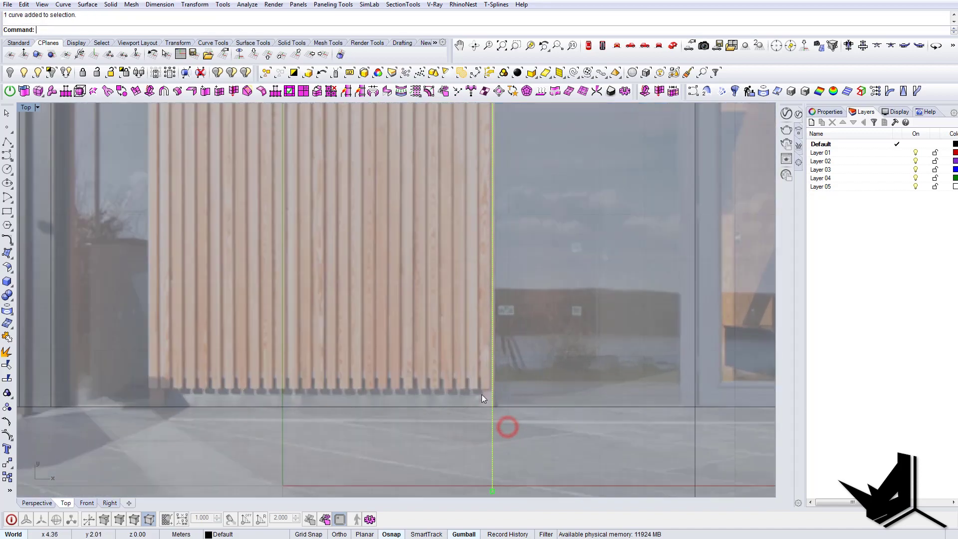
{"action": "scroll", "coordinate": [491, 399], "scroll_direction": "up", "scroll_amount": 2}
{"action": "scroll", "coordinate": [491, 400], "scroll_direction": "down", "scroll_amount": 4}
{"action": "scroll", "coordinate": [491, 398], "scroll_direction": "up", "scroll_amount": 5}
{"action": "type", "text": "m"}
{"action": "key", "text": "Return"}
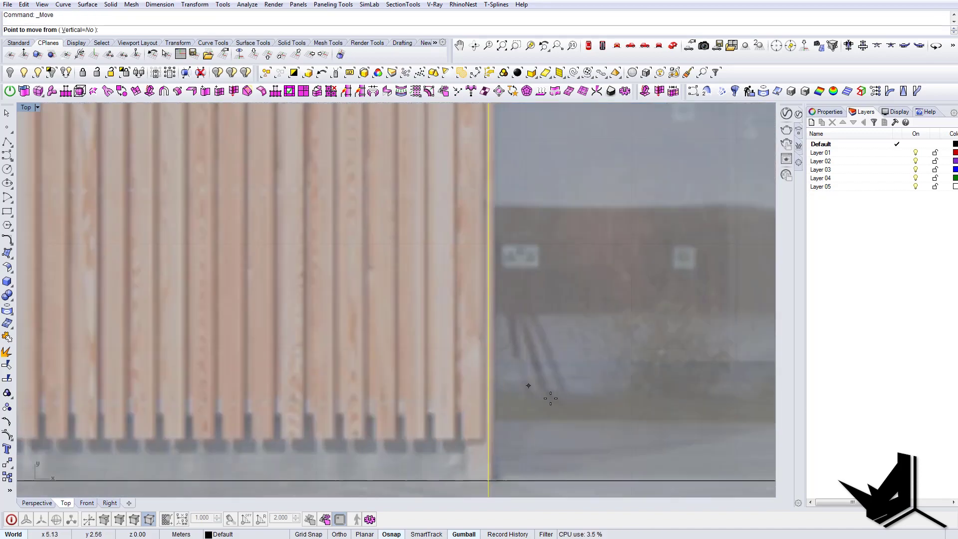
{"action": "left_click", "coordinate": [550, 398]}
{"action": "left_click", "coordinate": [552, 399]}
{"action": "scroll", "coordinate": [542, 403], "scroll_direction": "down", "scroll_amount": 2}
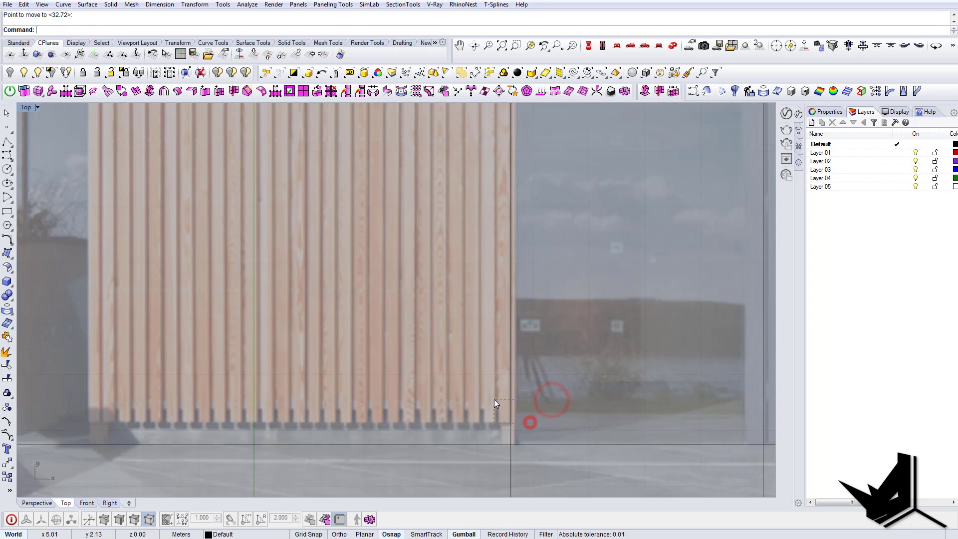
- Copy the vertical line about 0.2 m to the left to mark the other edge of the rightmost slat
{"action": "left_click_drag", "start_coordinate": [494, 399], "coordinate": [494, 399]}
{"action": "type", "text": "c"}
{"action": "key", "text": "Return"}
{"action": "left_click", "coordinate": [510, 423]}
{"action": "scroll", "coordinate": [494, 422], "scroll_direction": "up", "scroll_amount": 4}
{"action": "scroll", "coordinate": [500, 423], "scroll_direction": "up", "scroll_amount": 4}
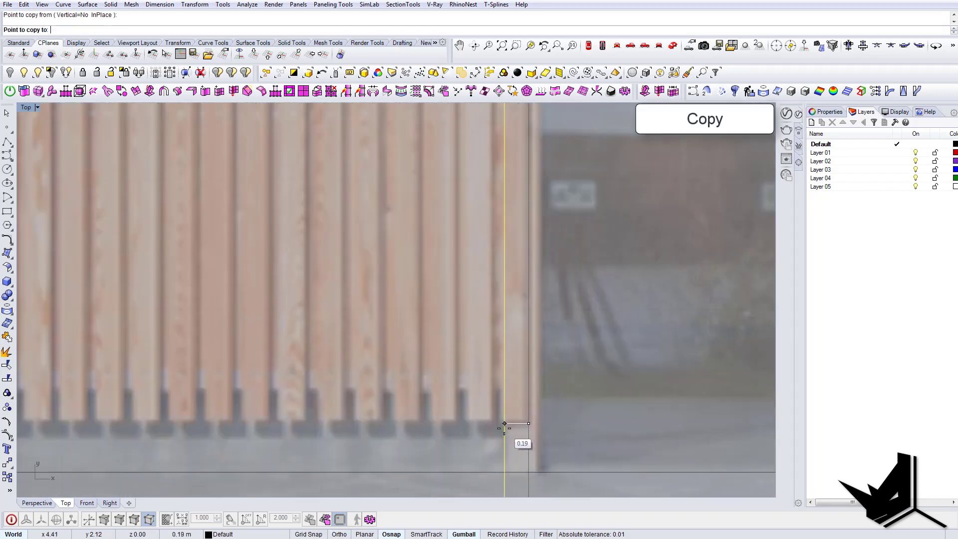
{"action": "left_click", "coordinate": [502, 425]}
{"action": "key", "text": "Return"}
- Copy the pair of slat edge lines about 0.26 m to the left onto the second slat
{"action": "left_click_drag", "start_coordinate": [536, 442], "coordinate": [495, 430]}
{"action": "key", "text": "Return"}
{"action": "left_click", "coordinate": [603, 402]}
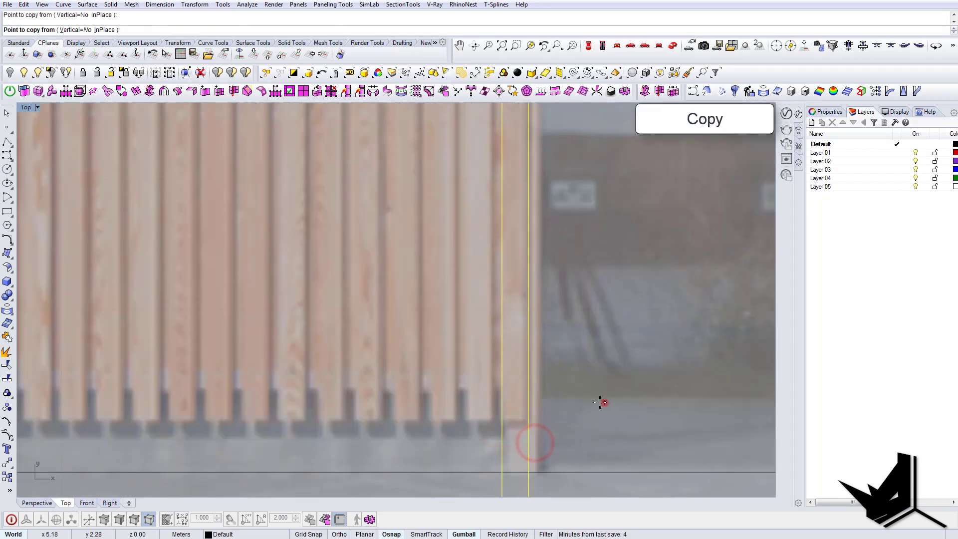
{"action": "left_click", "coordinate": [605, 403]}
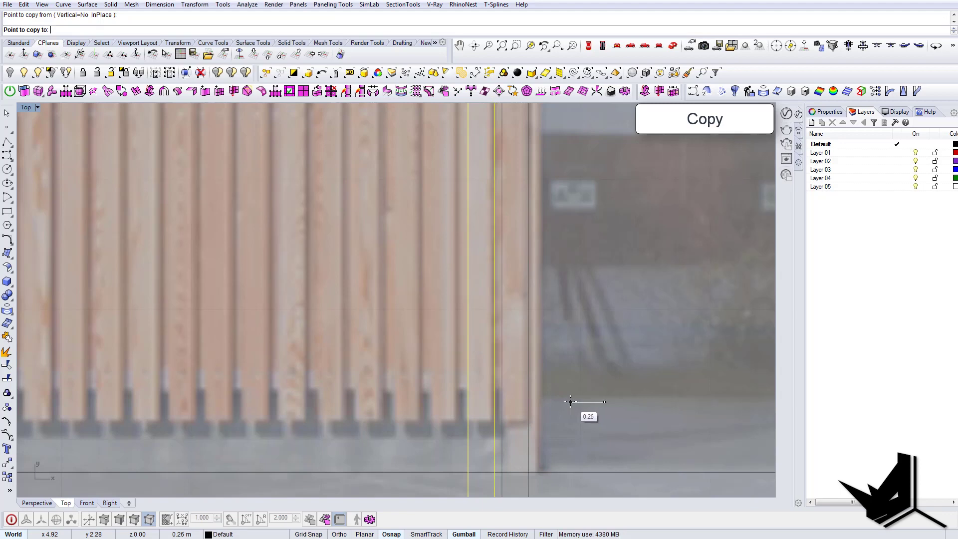
{"action": "left_click", "coordinate": [571, 402]}
{"action": "key", "text": "Escape"}
- Try to copy the second slat's pair of lines further left across the cladding
{"action": "scroll", "coordinate": [432, 463], "scroll_direction": "up", "scroll_amount": 4}
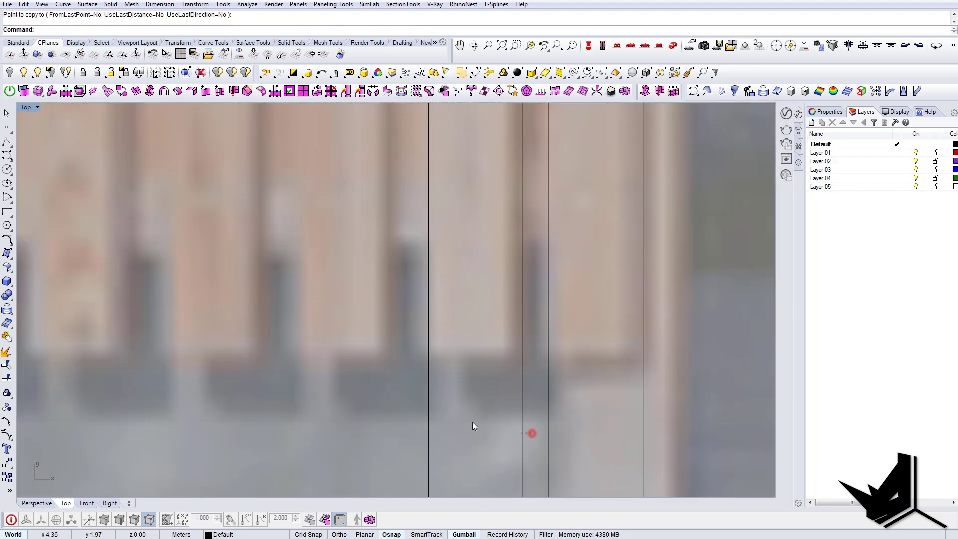
{"action": "left_click_drag", "start_coordinate": [472, 423], "coordinate": [414, 417]}
{"action": "scroll", "coordinate": [554, 375], "scroll_direction": "down", "scroll_amount": 14}
{"action": "right_click", "coordinate": [565, 381]}
{"action": "left_click", "coordinate": [574, 384]}
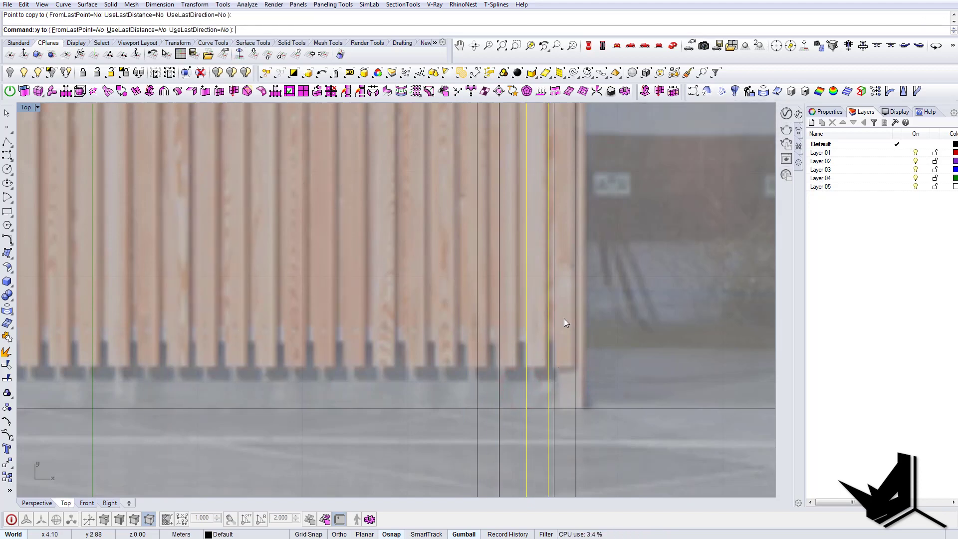
{"action": "key", "text": "Escape"}
- Copy the second slat's line pair 0.26 m left, setting the FromLastPoint, UseLastDistance and UseLastDirection options to Yes
{"action": "scroll", "coordinate": [506, 410], "scroll_direction": "up", "scroll_amount": 2}
{"action": "scroll", "coordinate": [579, 385], "scroll_direction": "up", "scroll_amount": 6}
{"action": "left_click_drag", "start_coordinate": [580, 384], "coordinate": [486, 370]}
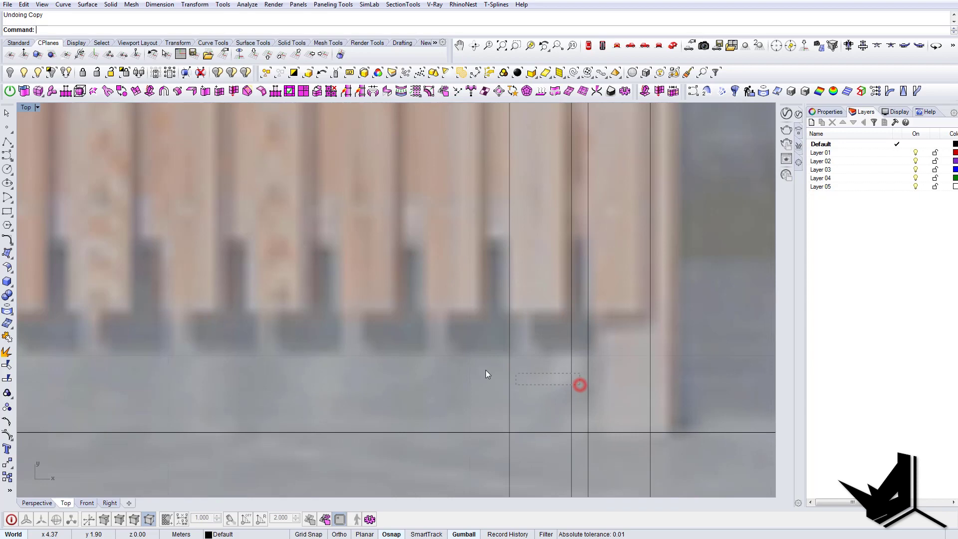
{"action": "right_click", "coordinate": [578, 385]}
{"action": "left_click", "coordinate": [587, 384]}
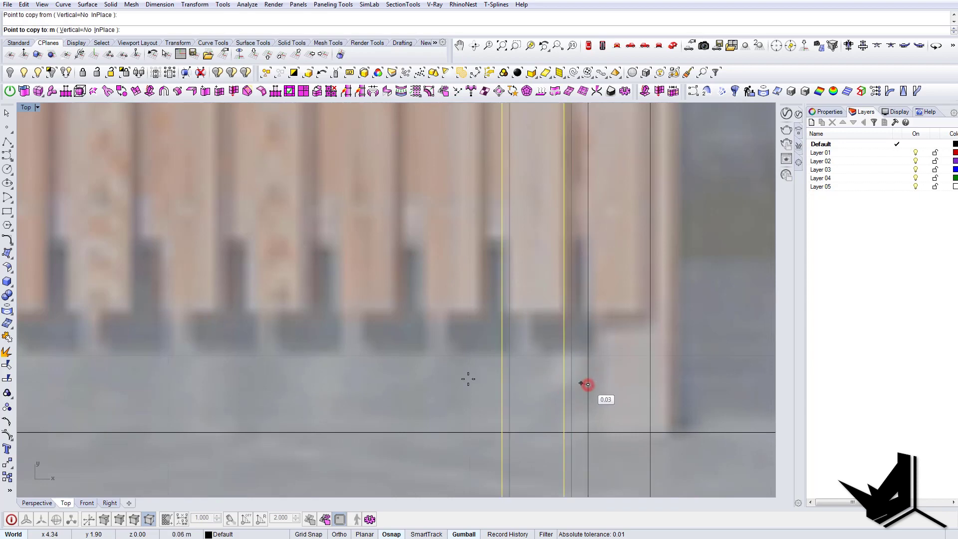
{"action": "left_click", "coordinate": [514, 398]}
{"action": "left_click", "coordinate": [76, 30]}
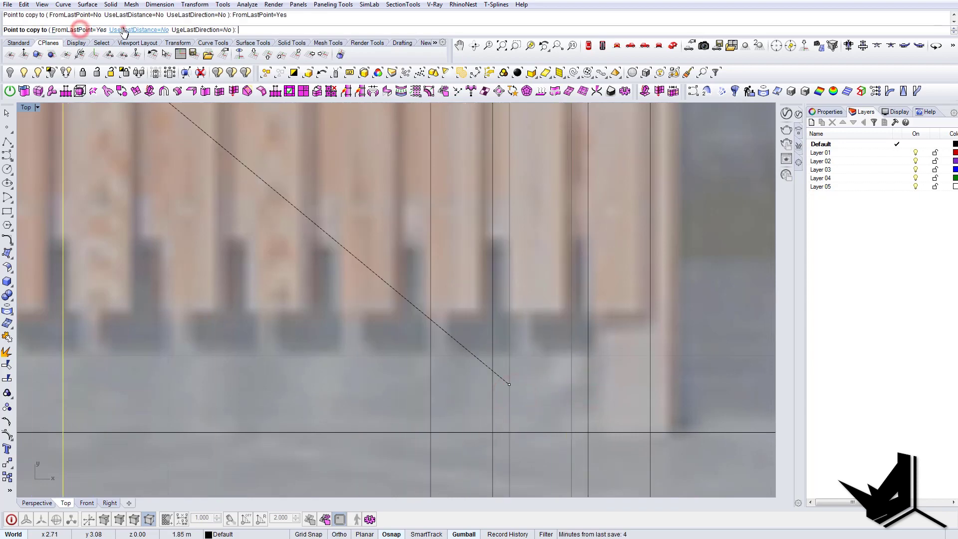
{"action": "left_click", "coordinate": [128, 29]}
{"action": "left_click", "coordinate": [210, 29]}
- Repeat the line-pair copy leftward at the same 0.26 m spacing across the full cladding width and beyond its left edge
{"action": "scroll", "coordinate": [634, 345], "scroll_direction": "down", "scroll_amount": 4}
{"action": "scroll", "coordinate": [624, 338], "scroll_direction": "down", "scroll_amount": 8}
{"action": "left_click", "coordinate": [447, 404]}
{"action": "left_click", "coordinate": [425, 402]}
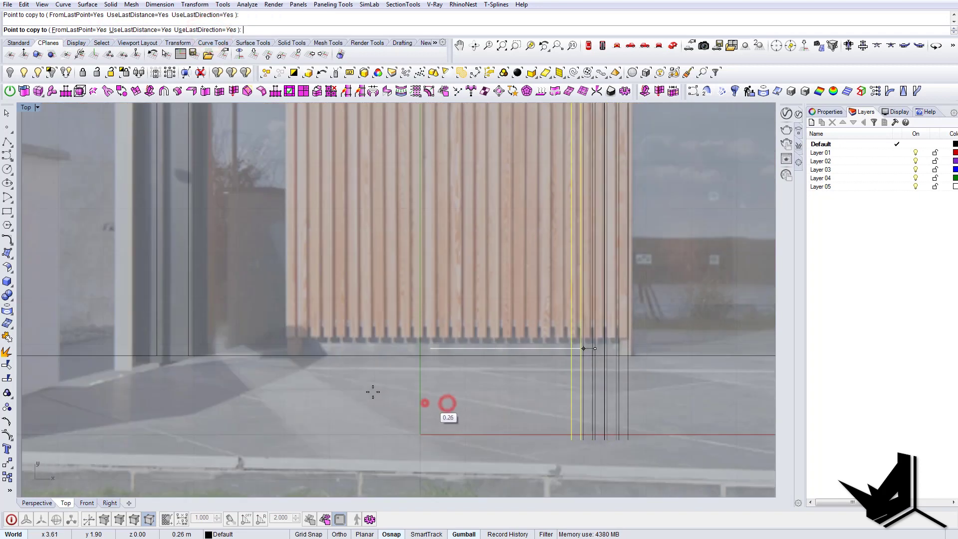
{"action": "left_click", "coordinate": [363, 393]}
{"action": "left_click", "coordinate": [329, 404]}
{"action": "left_click", "coordinate": [296, 403]}
{"action": "left_click", "coordinate": [272, 399]}
{"action": "left_click", "coordinate": [256, 395]}
{"action": "left_click", "coordinate": [231, 394]}
{"action": "left_click", "coordinate": [218, 393]}
{"action": "left_click", "coordinate": [208, 390]}
{"action": "left_click", "coordinate": [191, 388]}
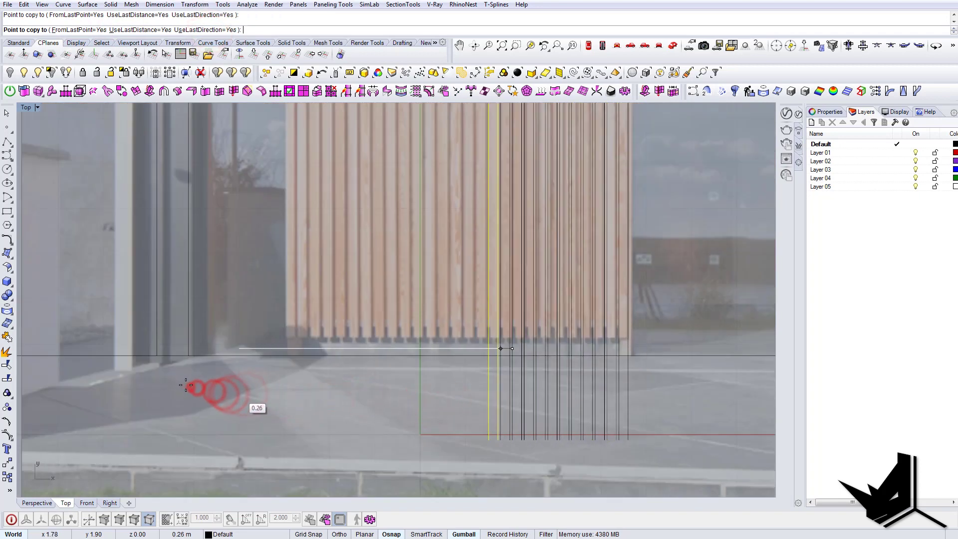
{"action": "left_click", "coordinate": [181, 385]}
{"action": "left_click", "coordinate": [168, 380]}
{"action": "left_click", "coordinate": [160, 378]}
{"action": "left_click", "coordinate": [155, 377]}
{"action": "left_click", "coordinate": [148, 379]}
{"action": "left_click", "coordinate": [140, 379]}
{"action": "left_click", "coordinate": [132, 379]}
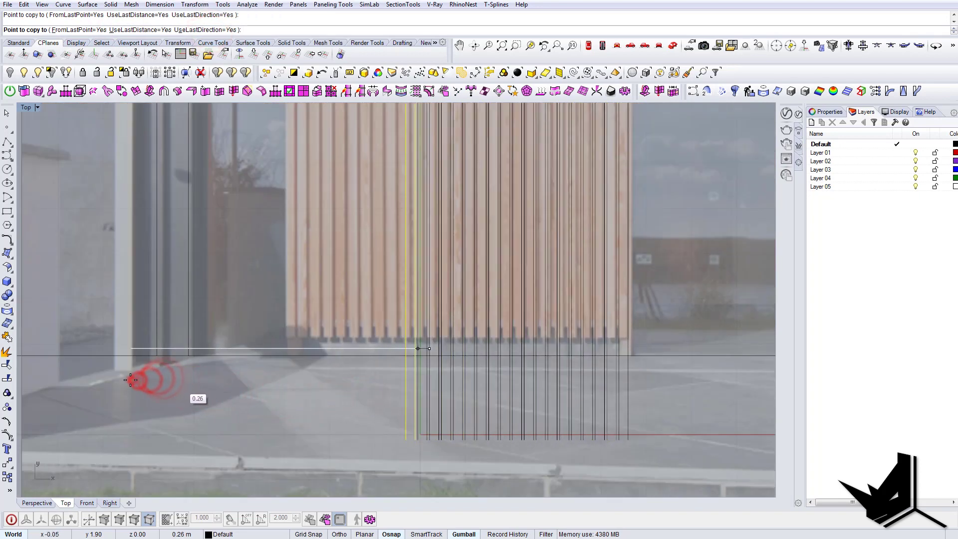
{"action": "left_click", "coordinate": [125, 379]}
{"action": "left_click", "coordinate": [120, 380]}
{"action": "left_click", "coordinate": [117, 381]}
{"action": "left_click", "coordinate": [115, 381]}
{"action": "left_click", "coordinate": [115, 382]}
{"action": "left_click", "coordinate": [115, 382]}
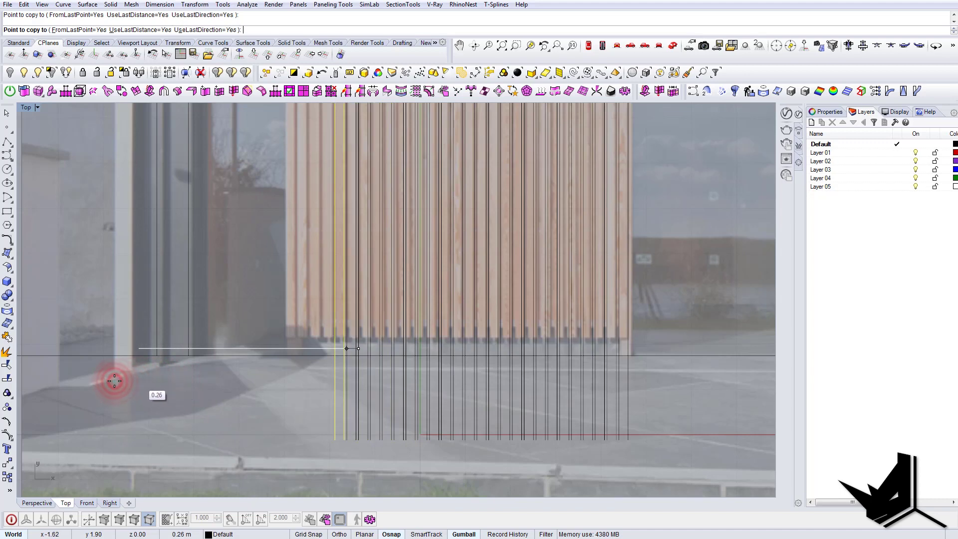
{"action": "left_click", "coordinate": [114, 381]}
{"action": "left_click", "coordinate": [114, 380]}
{"action": "left_click", "coordinate": [114, 381]}
{"action": "left_click", "coordinate": [115, 381]}
{"action": "left_click", "coordinate": [113, 377]}
{"action": "left_click", "coordinate": [111, 378]}
{"action": "left_click", "coordinate": [109, 377]}
{"action": "left_click", "coordinate": [107, 376]}
{"action": "left_click", "coordinate": [105, 376]}
{"action": "left_click", "coordinate": [103, 375]}
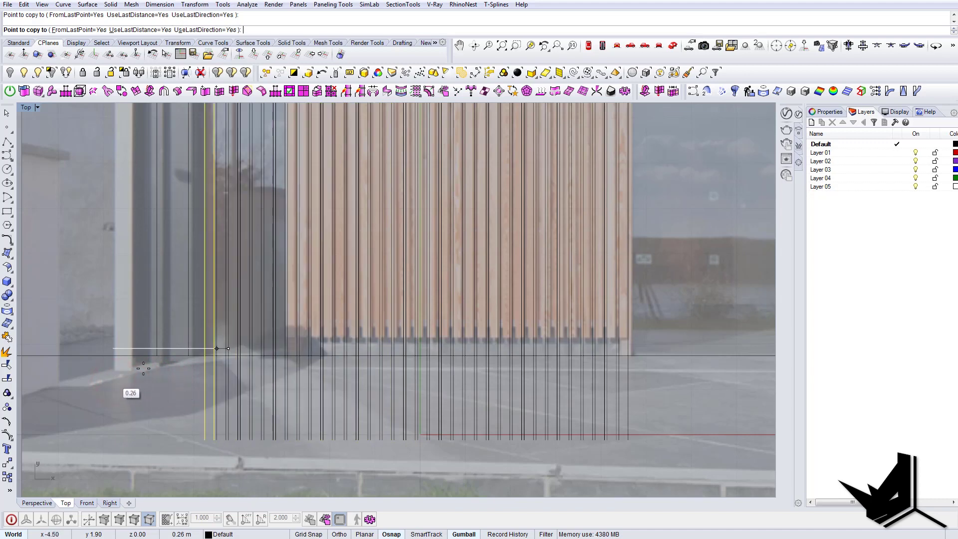
{"action": "right_click", "coordinate": [104, 374]}
- Delete the surplus slat lines that lie to the left of the timber cladding
{"action": "scroll", "coordinate": [269, 324], "scroll_direction": "up", "scroll_amount": 2}
{"action": "scroll", "coordinate": [271, 324], "scroll_direction": "up", "scroll_amount": 1}
{"action": "left_click_drag", "start_coordinate": [294, 334], "coordinate": [110, 325]}
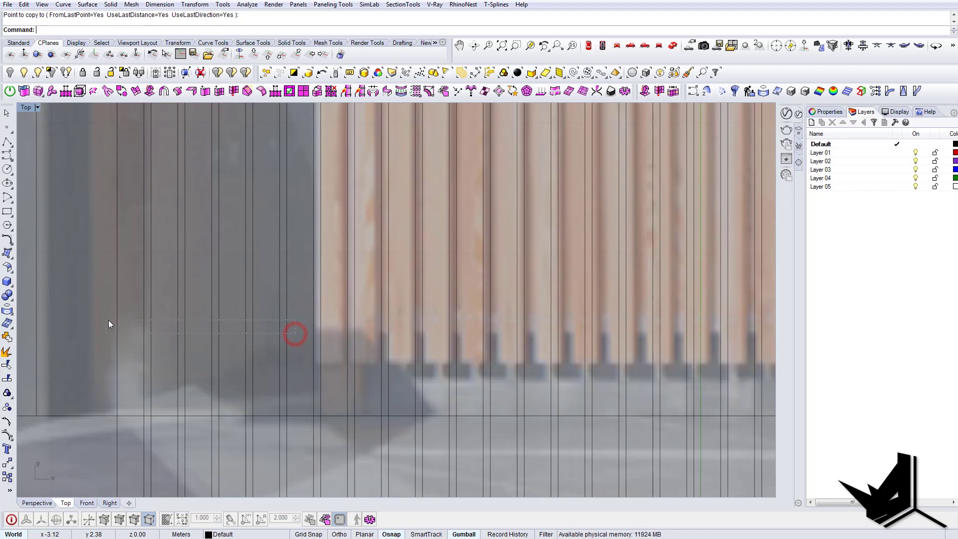
{"action": "key", "text": "Delete"}
- Trim all slat lines below the horizontal base line
{"action": "scroll", "coordinate": [306, 354], "scroll_direction": "down", "scroll_amount": 5}
{"action": "scroll", "coordinate": [466, 373], "scroll_direction": "up", "scroll_amount": 3}
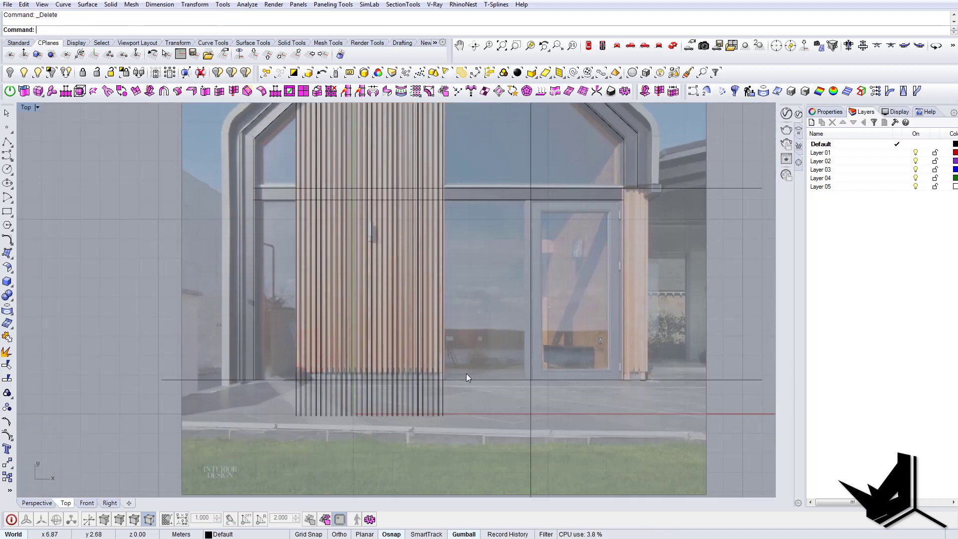
{"action": "type", "text": "t"}
{"action": "left_click", "coordinate": [484, 353]}
{"action": "right_click", "coordinate": [491, 389]}
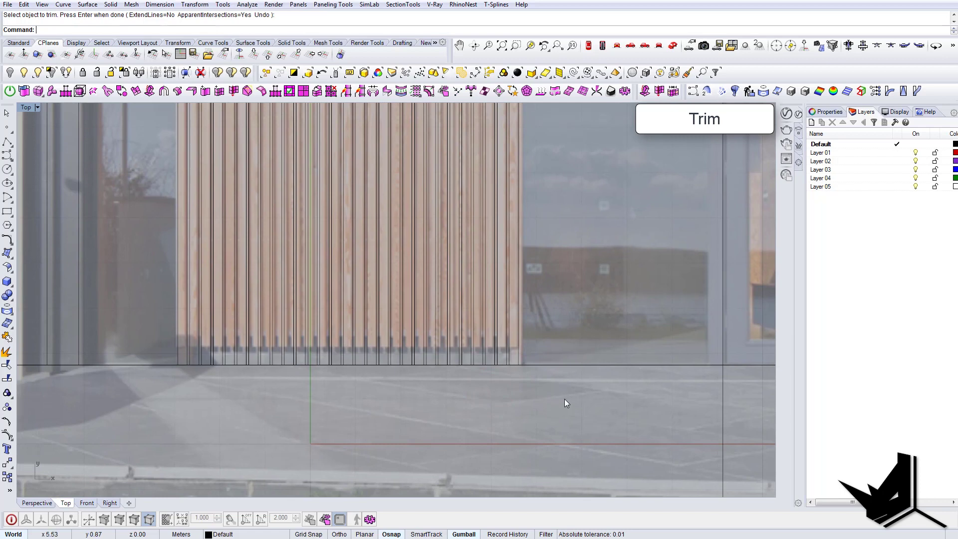
{"action": "right_click", "coordinate": [565, 402]}
- Duplicate the horizontal base line upward to the lower ends of the timber slats
{"action": "left_click", "coordinate": [564, 365]}
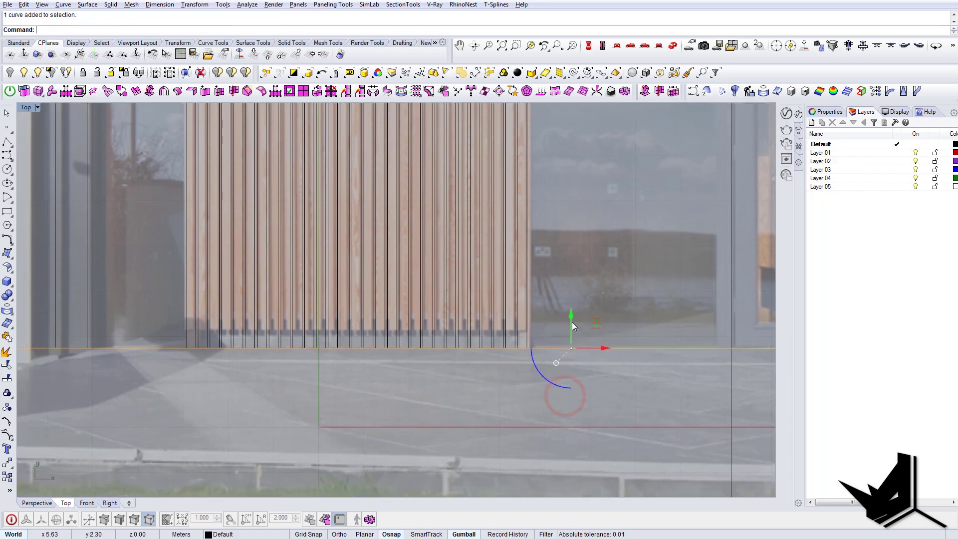
{"action": "left_click_drag", "start_coordinate": [569, 339], "coordinate": [570, 305], "text": "alt"}
{"action": "key", "text": "Escape"}
- Trim the inner slat lines between the duplicated line and the base line, keeping the cladding's outermost left and right lines
{"action": "scroll", "coordinate": [564, 325], "scroll_direction": "up", "scroll_amount": 4}
{"action": "type", "text": "t"}
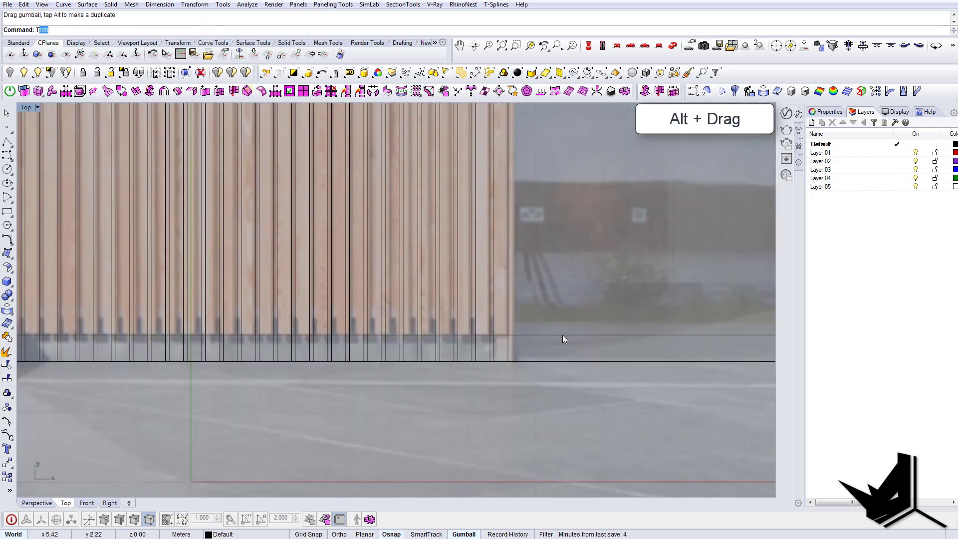
{"action": "key", "text": "Return"}
{"action": "left_click", "coordinate": [560, 336]}
{"action": "right_click", "coordinate": [560, 336]}
{"action": "scroll", "coordinate": [560, 337], "scroll_direction": "down", "scroll_amount": 4}
{"action": "scroll", "coordinate": [563, 344], "scroll_direction": "up", "scroll_amount": 6}
{"action": "left_click", "coordinate": [565, 342]}
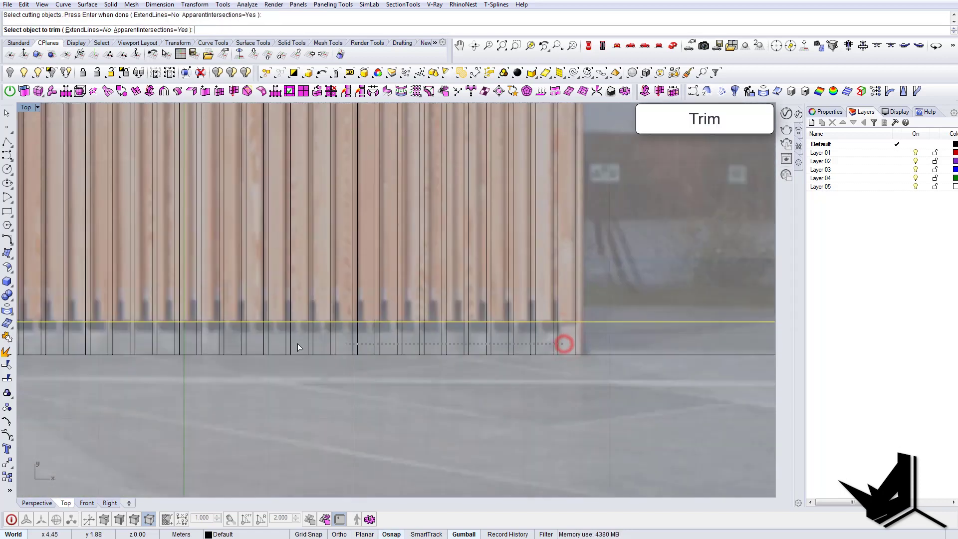
{"action": "mouse_move", "coordinate": [264, 344]}
{"action": "right_mouse_down"}
{"action": "mouse_move", "coordinate": [432, 353]}
{"action": "mouse_move", "coordinate": [627, 340]}
{"action": "right_mouse_up"}
{"action": "left_click_drag", "start_coordinate": [322, 338], "coordinate": [307, 342]}
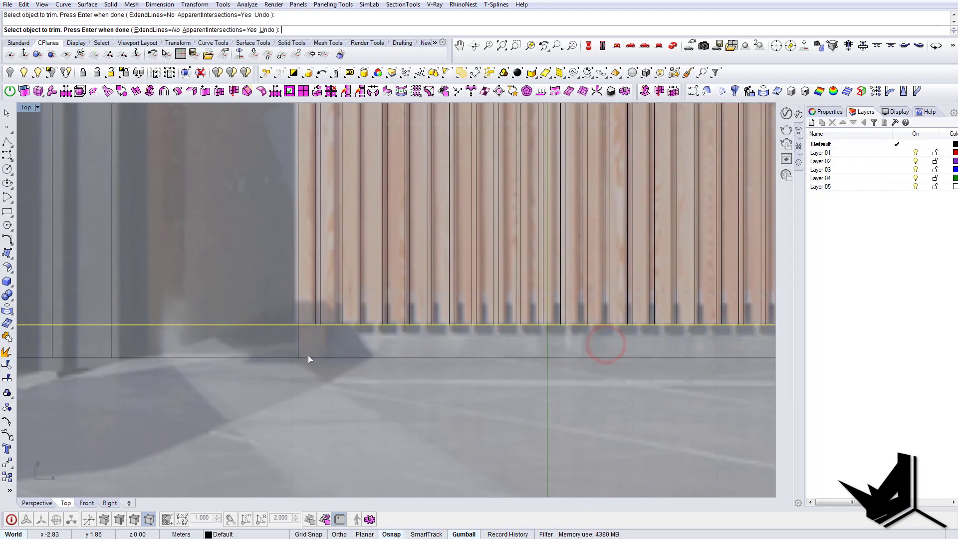
{"action": "scroll", "coordinate": [307, 355], "scroll_direction": "down", "scroll_amount": 10}
{"action": "right_click", "coordinate": [290, 364]}
- Trim all slat lines above the inner roof outline
{"action": "scroll", "coordinate": [505, 358], "scroll_direction": "up", "scroll_amount": 8}
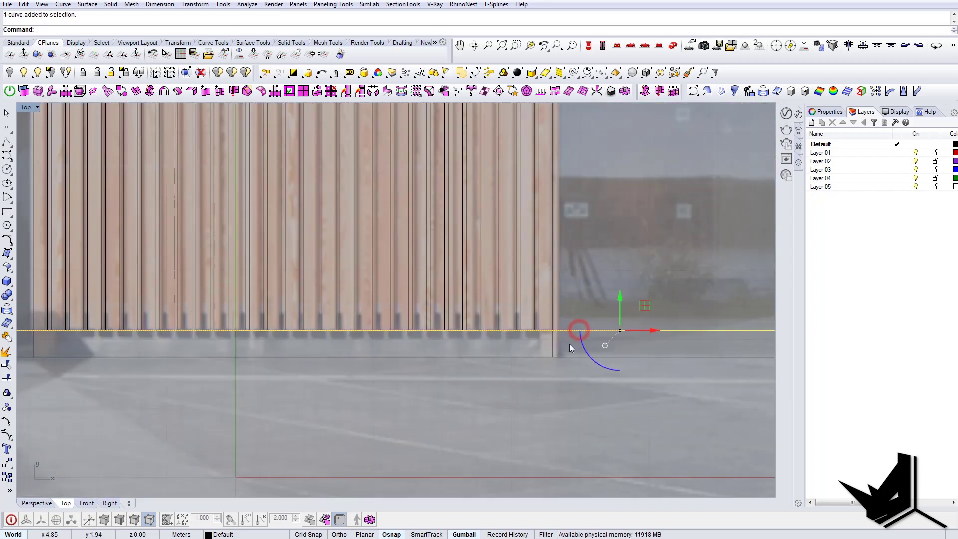
{"action": "key", "text": "Escape"}
{"action": "scroll", "coordinate": [544, 332], "scroll_direction": "down", "scroll_amount": 8}
{"action": "scroll", "coordinate": [546, 332], "scroll_direction": "up", "scroll_amount": 12}
{"action": "scroll", "coordinate": [549, 352], "scroll_direction": "down", "scroll_amount": 8}
{"action": "scroll", "coordinate": [549, 352], "scroll_direction": "up", "scroll_amount": 2}
{"action": "right_click_drag", "start_coordinate": [534, 238], "coordinate": [535, 342]}
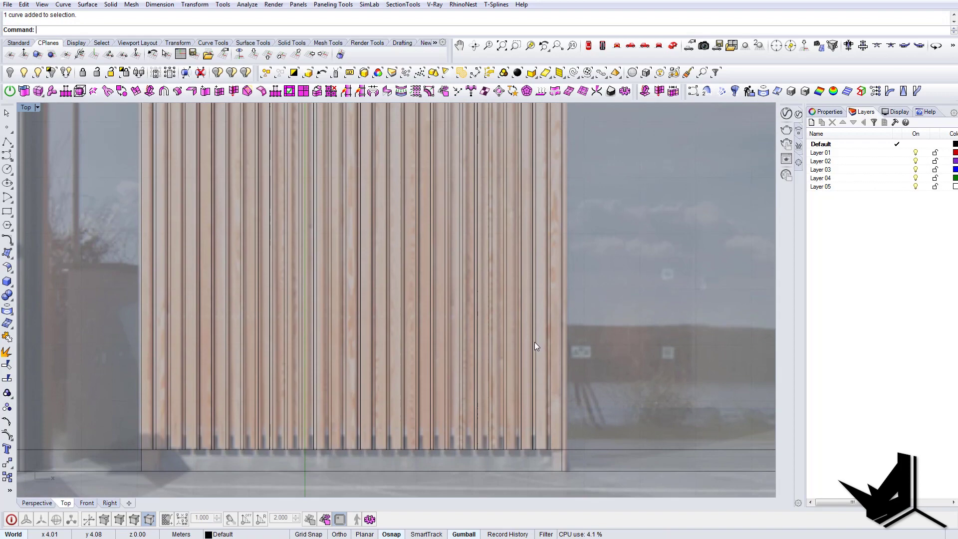
{"action": "scroll", "coordinate": [579, 461], "scroll_direction": "down", "scroll_amount": 3}
{"action": "scroll", "coordinate": [541, 272], "scroll_direction": "up", "scroll_amount": 5}
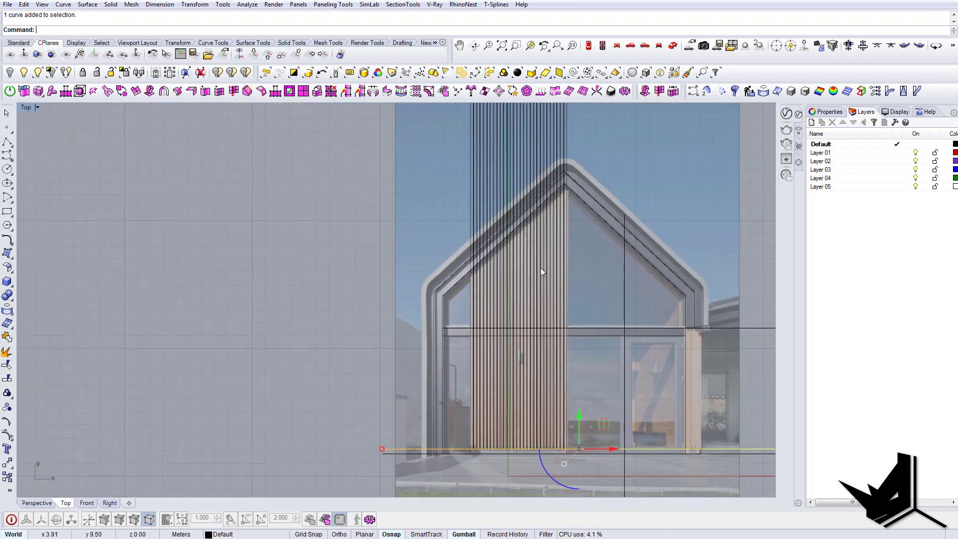
{"action": "type", "text": "trim"}
{"action": "key", "text": "Return"}
{"action": "scroll", "coordinate": [565, 238], "scroll_direction": "up", "scroll_amount": 10}
{"action": "left_click", "coordinate": [562, 244]}
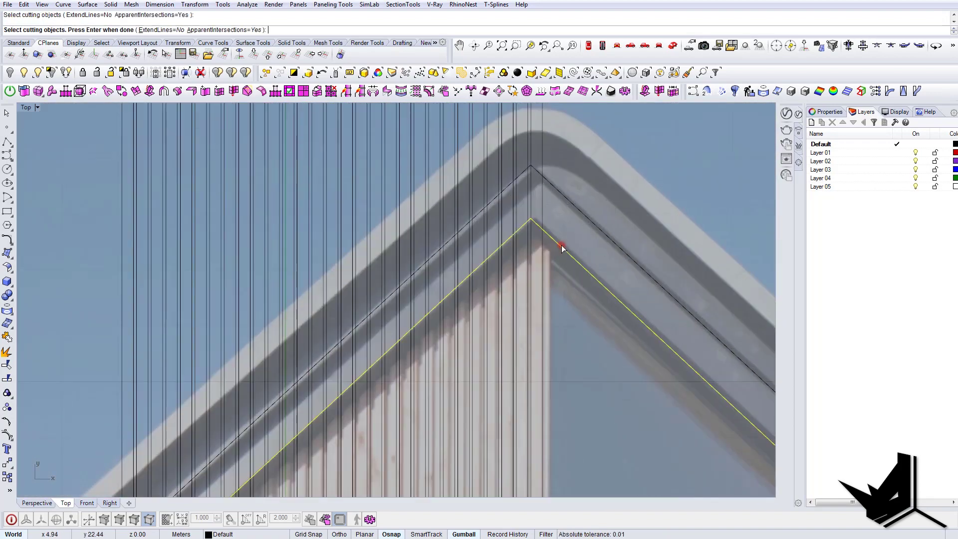
{"action": "scroll", "coordinate": [562, 250], "scroll_direction": "down", "scroll_amount": 10}
{"action": "right_click", "coordinate": [562, 255]}
{"action": "left_click_drag", "start_coordinate": [603, 164], "coordinate": [329, 115]}
{"action": "right_click", "coordinate": [519, 363]}
{"action": "right_click_drag", "start_coordinate": [519, 362], "coordinate": [510, 259]}
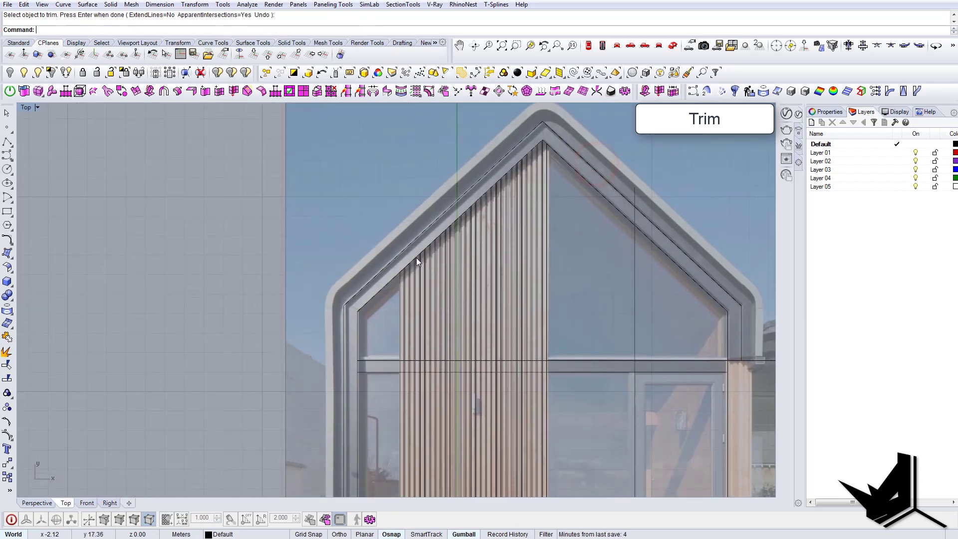
- Inspect the slat lines where they meet the roof outline and at the bottom edge of the cladding
{"action": "scroll", "coordinate": [416, 255], "scroll_direction": "up", "scroll_amount": 10}
{"action": "scroll", "coordinate": [407, 286], "scroll_direction": "down", "scroll_amount": 10}
{"action": "right_click_drag", "start_coordinate": [425, 287], "coordinate": [423, 250]}
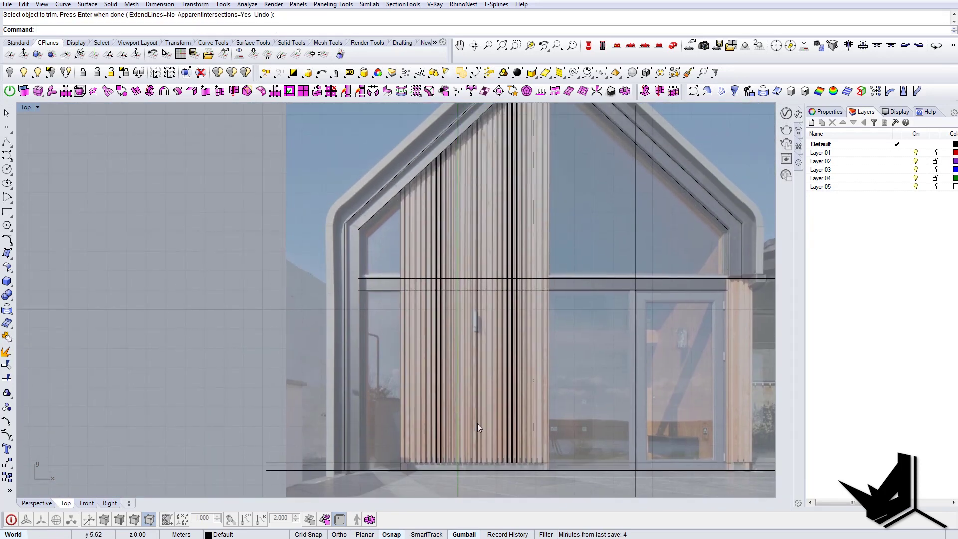
{"action": "scroll", "coordinate": [396, 451], "scroll_direction": "up", "scroll_amount": 5}
{"action": "scroll", "coordinate": [396, 447], "scroll_direction": "down", "scroll_amount": 5}
{"action": "scroll", "coordinate": [427, 251], "scroll_direction": "up", "scroll_amount": 6}
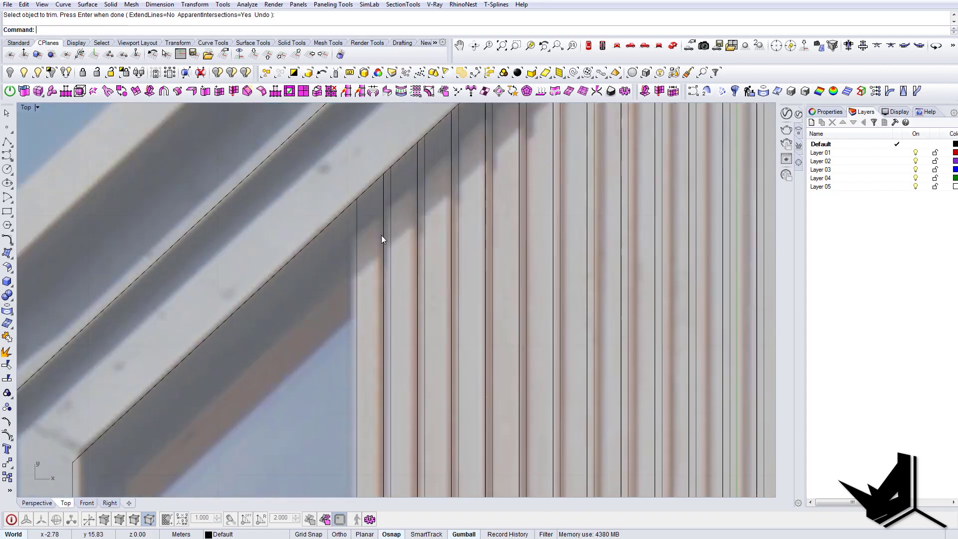
{"action": "left_click", "coordinate": [383, 238]}
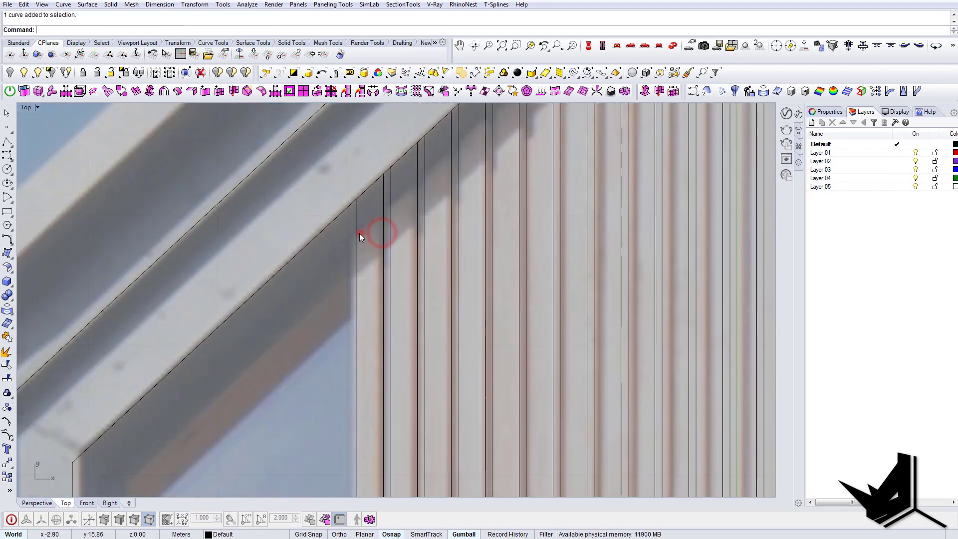
{"action": "scroll", "coordinate": [373, 233], "scroll_direction": "down", "scroll_amount": 5}
{"action": "scroll", "coordinate": [379, 393], "scroll_direction": "up", "scroll_amount": 6}
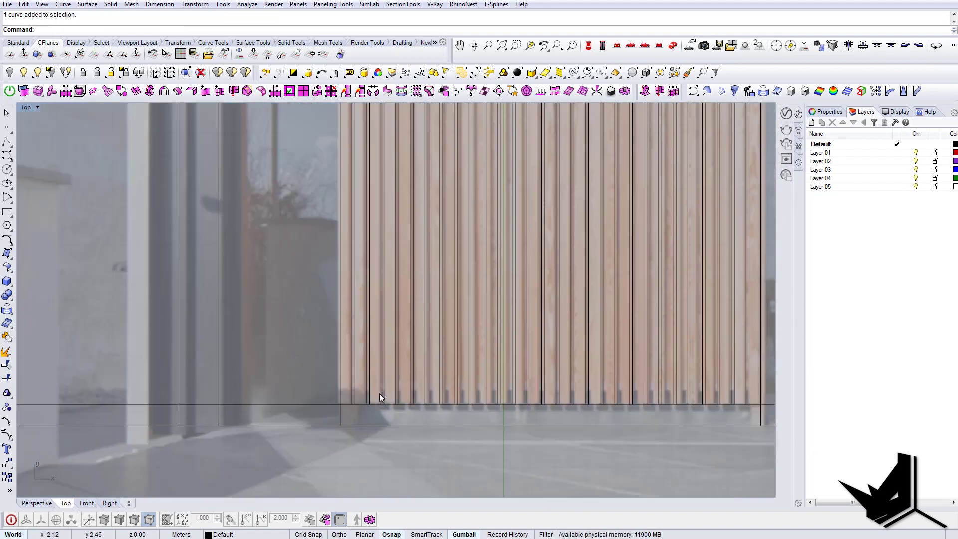
- Try trimming the horizontal line in the gaps beside one slat and joining that slat's edges at its lower end
{"action": "left_click", "coordinate": [334, 405]}
{"action": "scroll", "coordinate": [352, 422], "scroll_direction": "down", "scroll_amount": 5}
{"action": "scroll", "coordinate": [344, 422], "scroll_direction": "up", "scroll_amount": 8}
{"action": "key", "text": "Escape"}
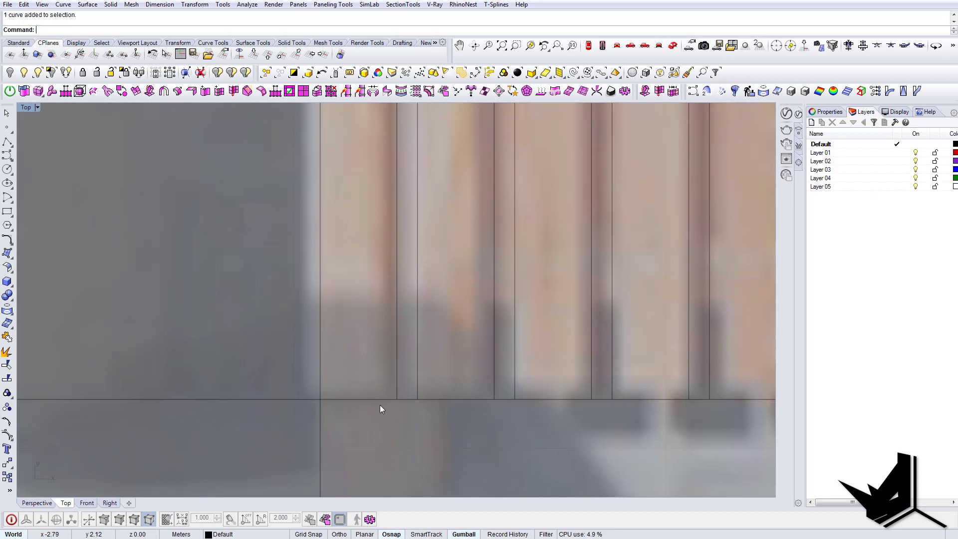
{"action": "right_click_drag", "start_coordinate": [715, 428], "coordinate": [334, 414]}
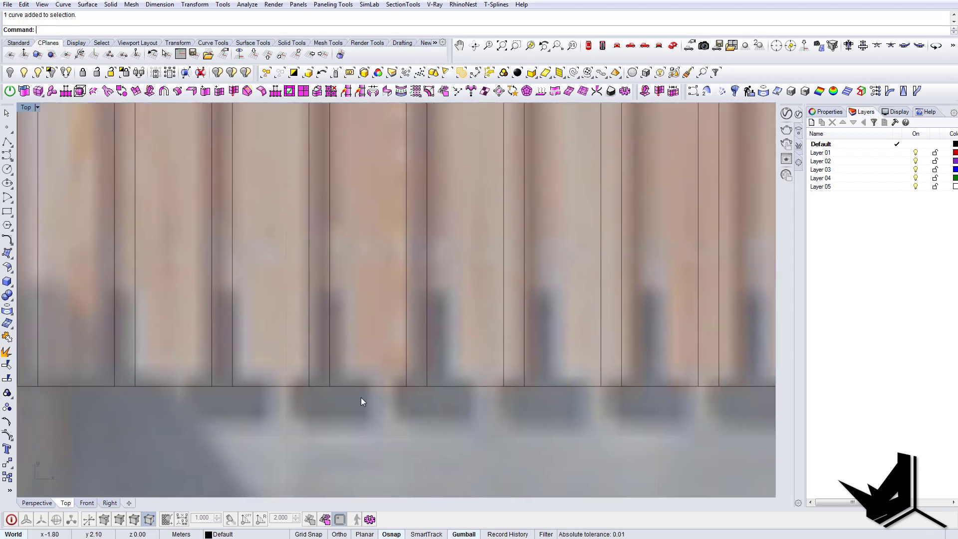
{"action": "scroll", "coordinate": [363, 398], "scroll_direction": "down", "scroll_amount": 1}
{"action": "type", "text": "tr"}
{"action": "key", "text": "Return"}
{"action": "left_click_drag", "start_coordinate": [453, 415], "coordinate": [311, 372]}
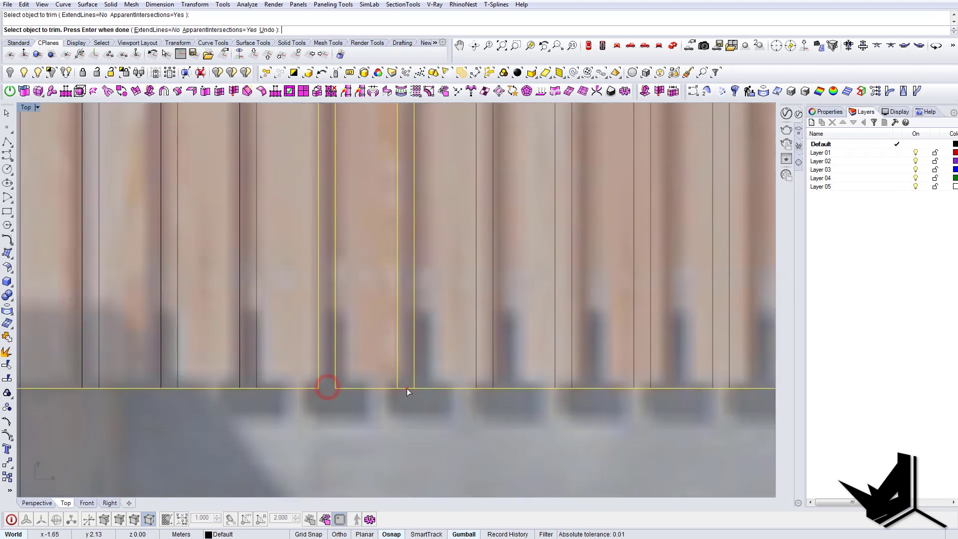
{"action": "key", "text": "Return"}
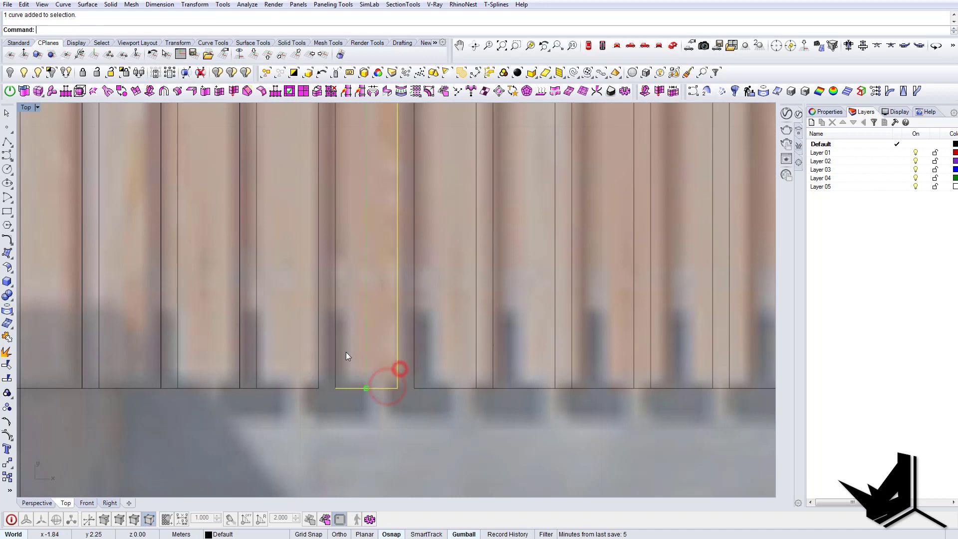
{"action": "left_click", "coordinate": [382, 388]}
{"action": "scroll", "coordinate": [415, 404], "scroll_direction": "down", "scroll_amount": 5}
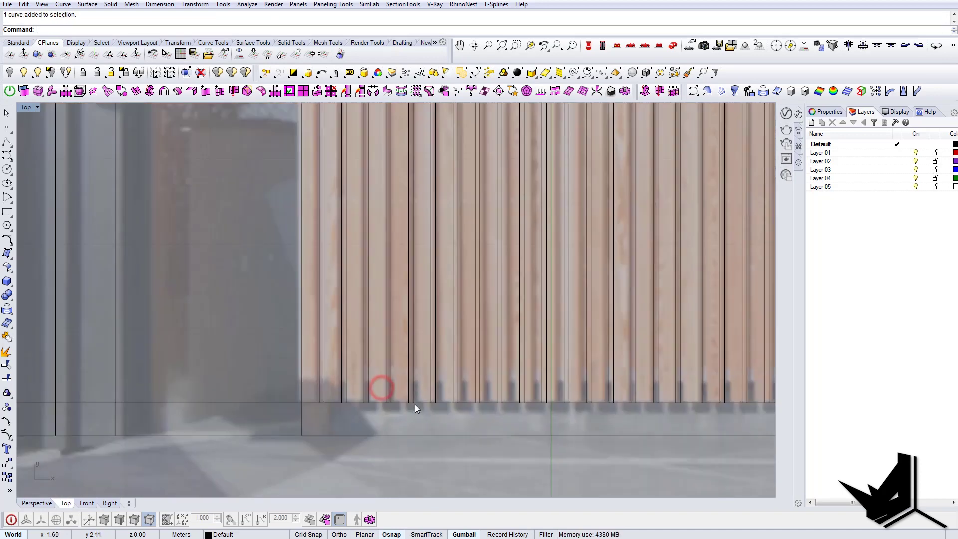
- Run CurveBoolean on the façade curves, including all the slat lines and the roof, beam and base lines crossing them
{"action": "right_click_drag", "start_coordinate": [479, 325], "coordinate": [465, 339]}
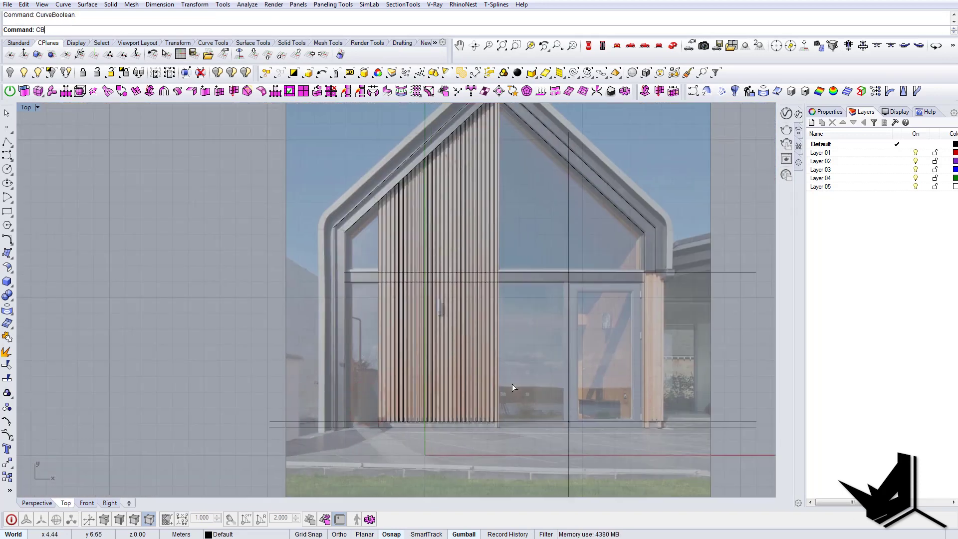
{"action": "key", "text": "Return"}
{"action": "scroll", "coordinate": [505, 395], "scroll_direction": "down", "scroll_amount": 2}
{"action": "key", "text": "Escape"}
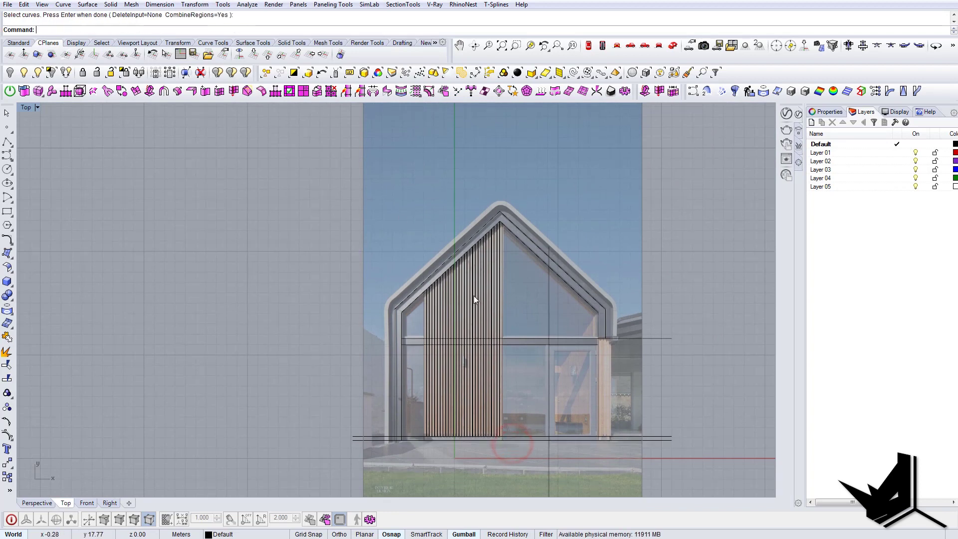
{"action": "right_click_drag", "start_coordinate": [483, 306], "coordinate": [457, 274]}
{"action": "left_click_drag", "start_coordinate": [483, 359], "coordinate": [371, 154]}
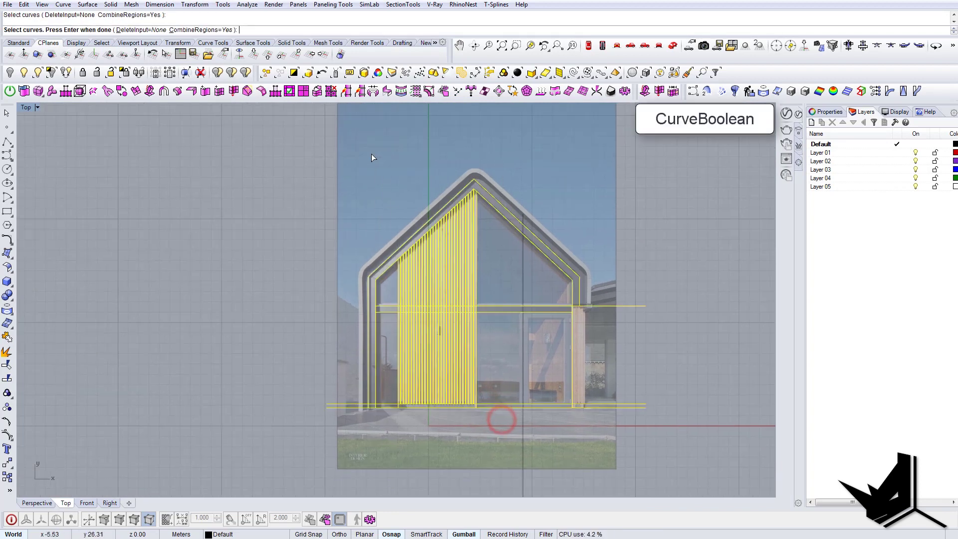
{"action": "scroll", "coordinate": [411, 409], "scroll_direction": "up", "scroll_amount": 12}
{"action": "key", "text": "Return"}
- Keep the regions of every cladding slat above, between and below the two beam lines as combined outlines, and finish the CurveBoolean
{"action": "scroll", "coordinate": [385, 353], "scroll_direction": "down", "scroll_amount": 6}
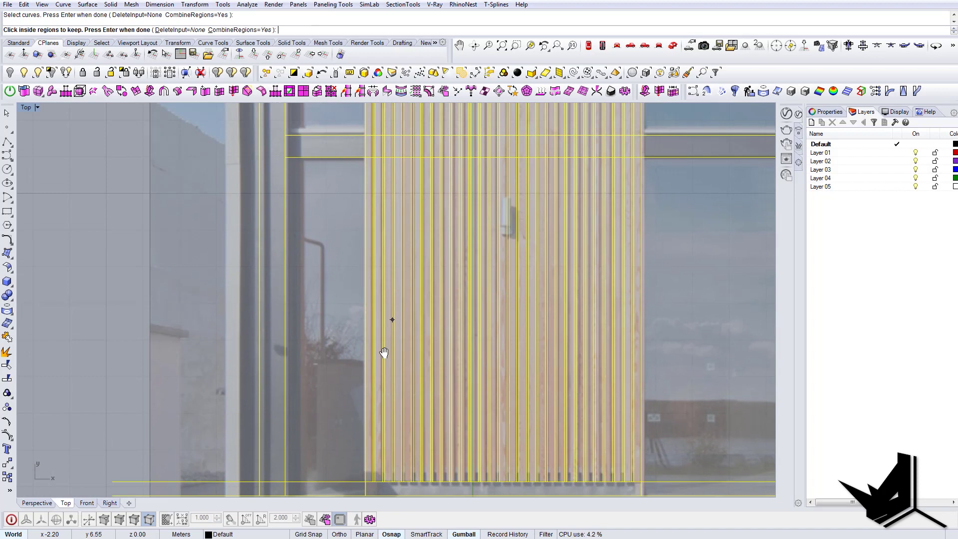
{"action": "scroll", "coordinate": [370, 256], "scroll_direction": "up", "scroll_amount": 5}
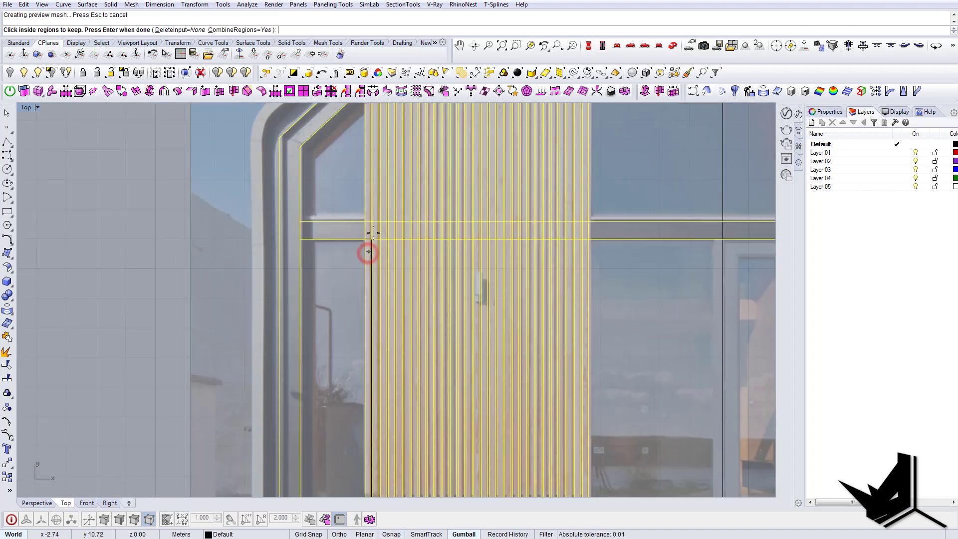
{"action": "scroll", "coordinate": [374, 233], "scroll_direction": "up", "scroll_amount": 4}
{"action": "left_click", "coordinate": [362, 208]}
{"action": "scroll", "coordinate": [378, 210], "scroll_direction": "up", "scroll_amount": 6}
{"action": "left_click", "coordinate": [377, 210]}
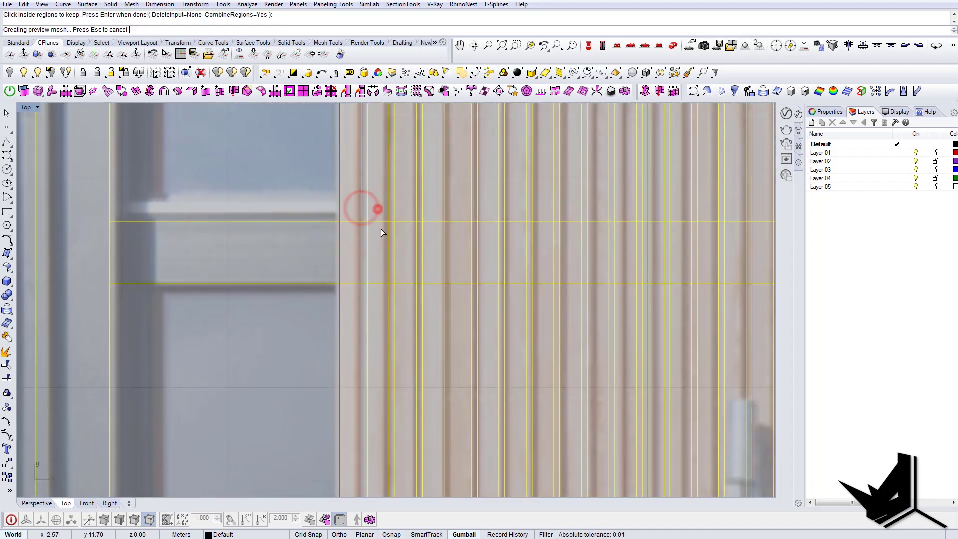
{"action": "left_click", "coordinate": [383, 248]}
{"action": "left_click", "coordinate": [382, 298]}
{"action": "left_click", "coordinate": [406, 292]}
{"action": "left_click", "coordinate": [407, 253]}
{"action": "left_click", "coordinate": [403, 199]}
{"action": "left_click", "coordinate": [434, 211]}
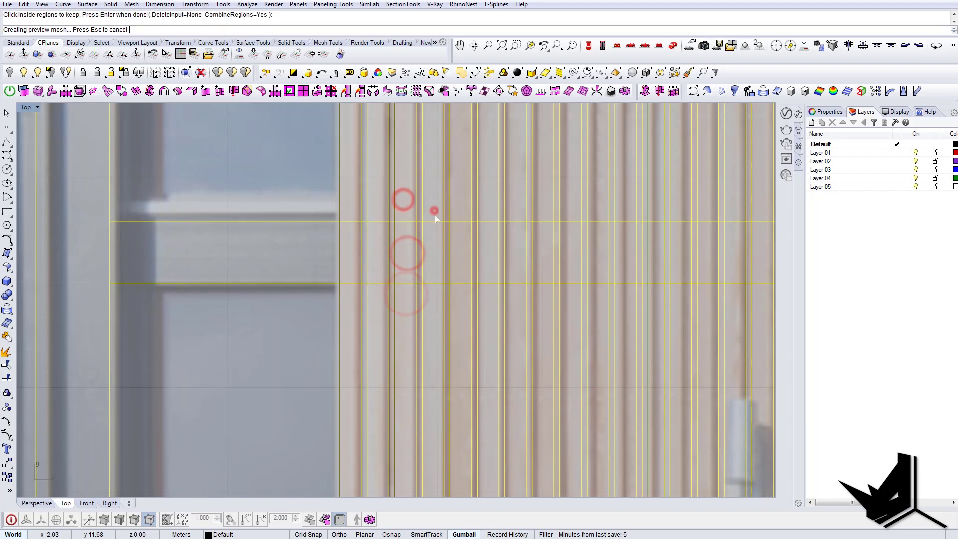
{"action": "left_click", "coordinate": [436, 244]}
{"action": "left_click", "coordinate": [437, 303]}
{"action": "left_click", "coordinate": [463, 298]}
{"action": "left_click", "coordinate": [460, 259]}
{"action": "left_click", "coordinate": [460, 199]}
{"action": "left_click", "coordinate": [488, 203]}
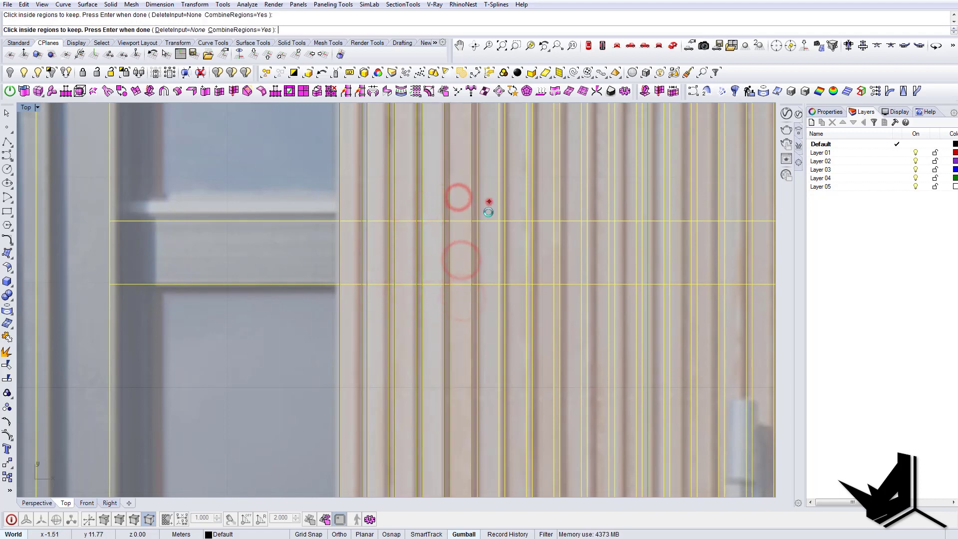
{"action": "left_click", "coordinate": [487, 248]}
{"action": "left_click", "coordinate": [489, 299]}
{"action": "left_click", "coordinate": [519, 298]}
{"action": "left_click", "coordinate": [522, 261]}
{"action": "left_click", "coordinate": [511, 199]}
{"action": "right_click_drag", "start_coordinate": [536, 223], "coordinate": [398, 231]}
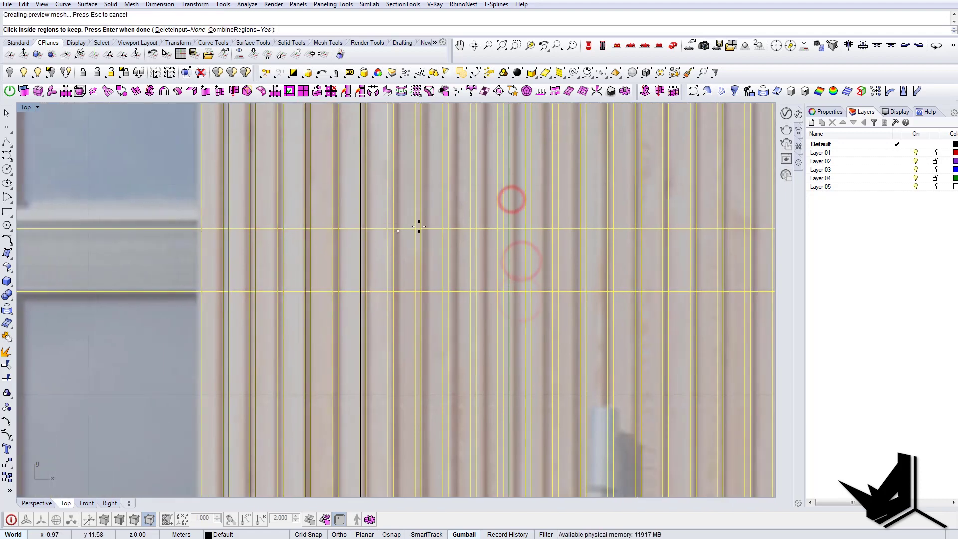
{"action": "left_click", "coordinate": [404, 218]}
{"action": "left_click", "coordinate": [404, 255]}
{"action": "left_click", "coordinate": [409, 311]}
{"action": "left_click", "coordinate": [429, 306]}
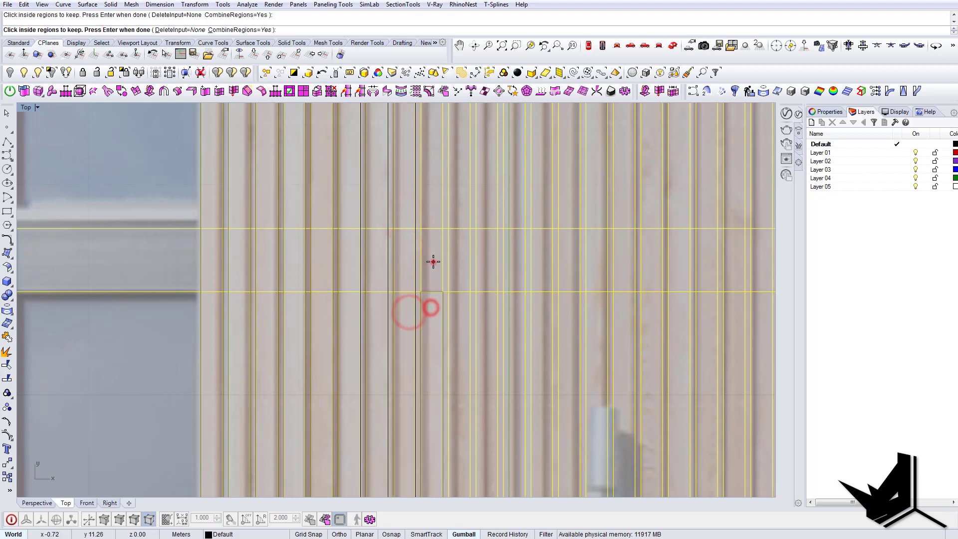
{"action": "left_click", "coordinate": [433, 262]}
{"action": "left_click", "coordinate": [430, 200]}
{"action": "left_click", "coordinate": [457, 203]}
{"action": "left_click", "coordinate": [460, 259]}
{"action": "left_click", "coordinate": [459, 302]}
{"action": "left_click", "coordinate": [484, 302]}
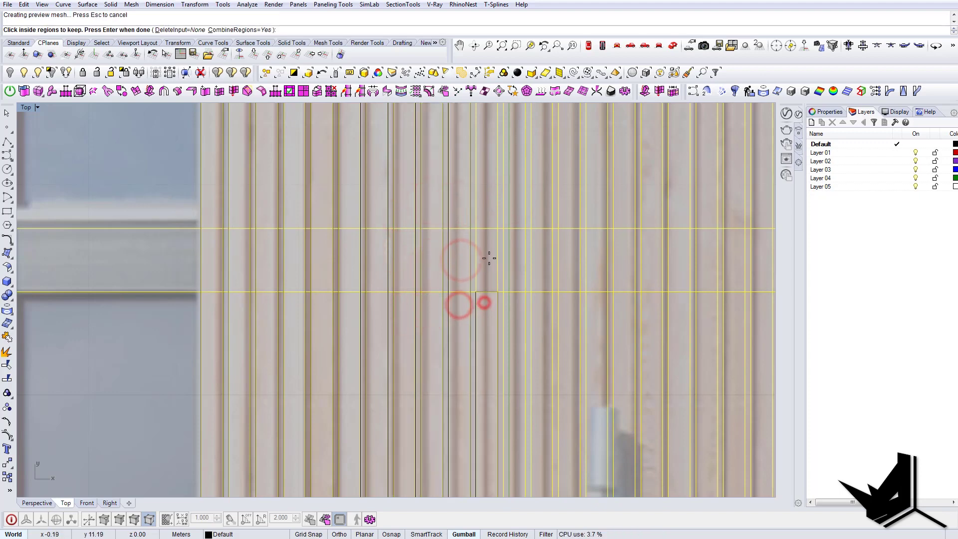
{"action": "left_click", "coordinate": [489, 259]}
{"action": "left_click", "coordinate": [485, 203]}
{"action": "right_click_drag", "start_coordinate": [498, 219], "coordinate": [428, 235]}
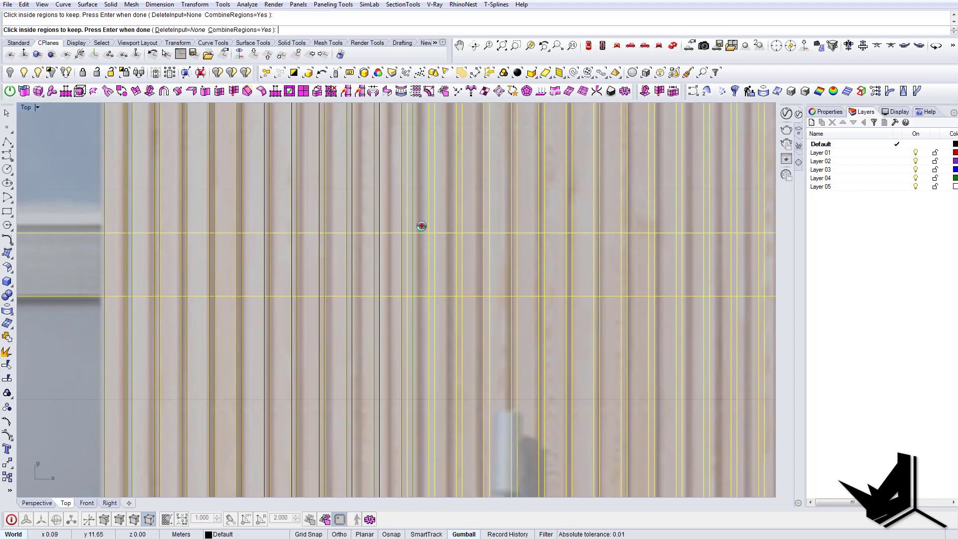
{"action": "left_click", "coordinate": [420, 255]}
{"action": "left_click", "coordinate": [419, 306]}
{"action": "left_click", "coordinate": [443, 304]}
{"action": "left_click", "coordinate": [442, 263]}
{"action": "left_click", "coordinate": [443, 207]}
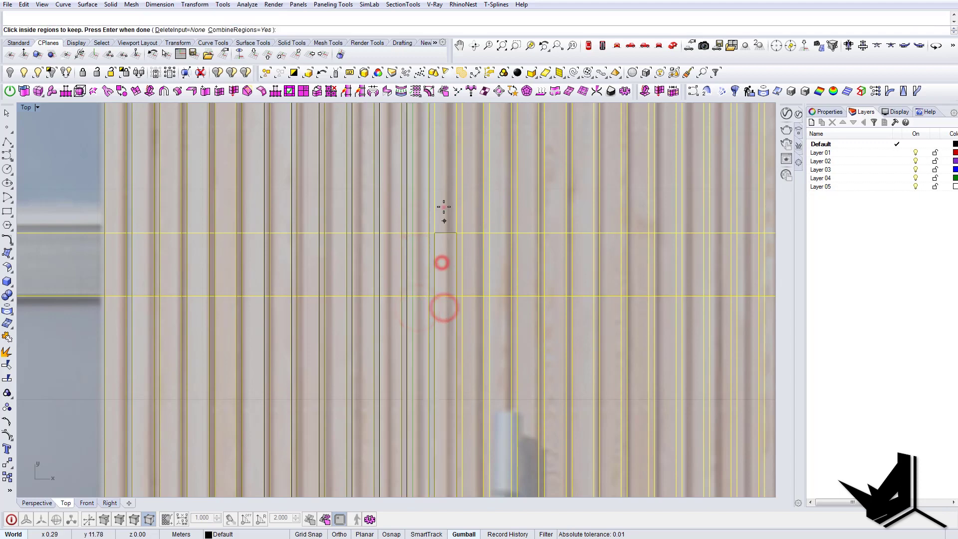
{"action": "left_click", "coordinate": [473, 211]}
{"action": "left_click", "coordinate": [472, 258]}
{"action": "left_click", "coordinate": [473, 312]}
{"action": "left_click", "coordinate": [503, 308]}
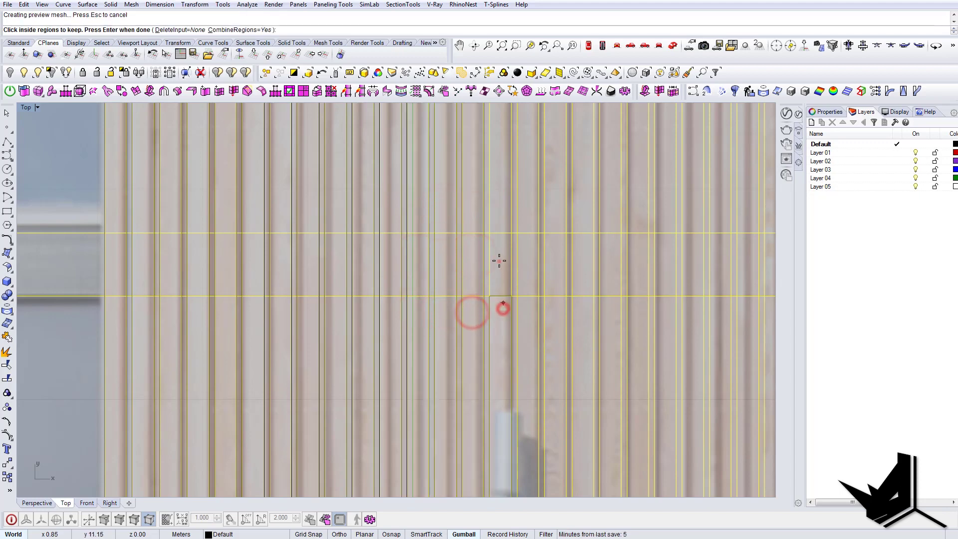
{"action": "left_click", "coordinate": [499, 260]}
{"action": "left_click", "coordinate": [499, 220]}
{"action": "right_click_drag", "start_coordinate": [504, 229], "coordinate": [428, 234]}
{"action": "scroll", "coordinate": [452, 289], "scroll_direction": "down", "scroll_amount": 5}
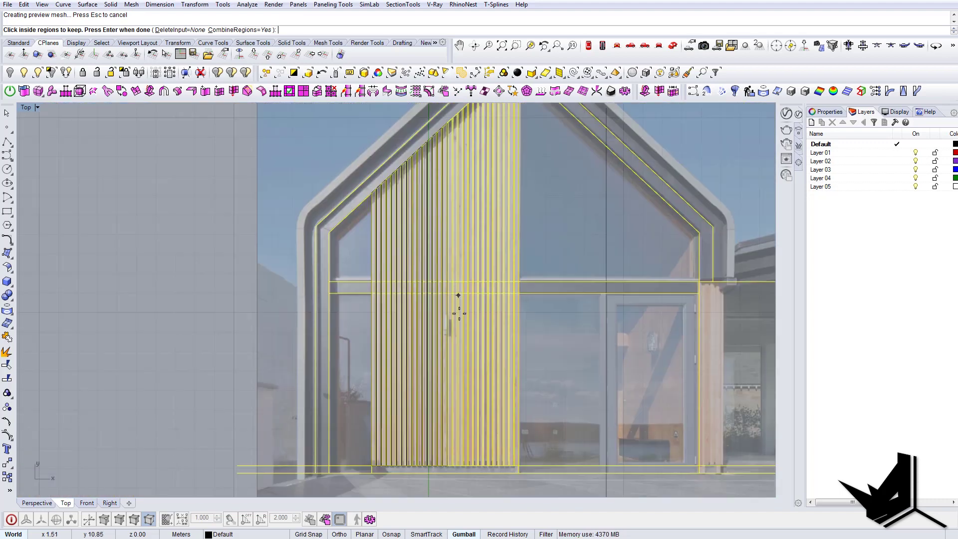
{"action": "scroll", "coordinate": [456, 289], "scroll_direction": "up", "scroll_amount": 5}
{"action": "left_click", "coordinate": [449, 277]}
{"action": "left_click", "coordinate": [450, 245]}
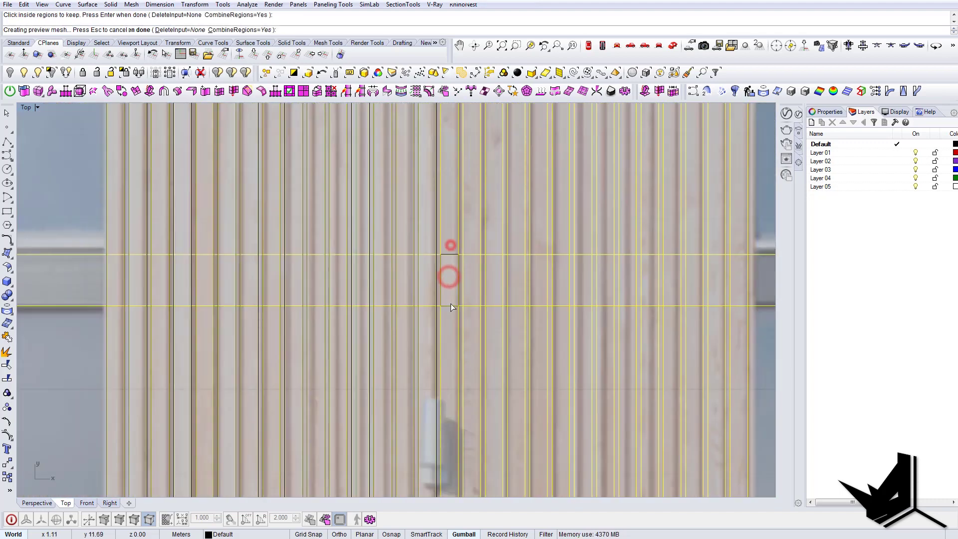
{"action": "left_click", "coordinate": [448, 330]}
{"action": "left_click", "coordinate": [471, 319]}
{"action": "left_click", "coordinate": [472, 281]}
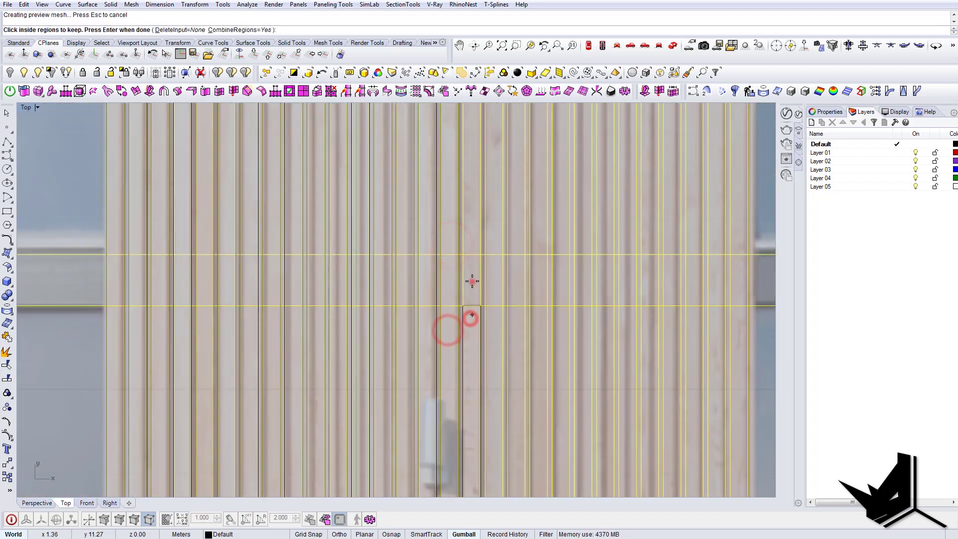
{"action": "left_click", "coordinate": [496, 274]}
{"action": "left_click", "coordinate": [495, 323]}
{"action": "left_click", "coordinate": [518, 322]}
{"action": "left_click", "coordinate": [518, 278]}
{"action": "left_click", "coordinate": [519, 232]}
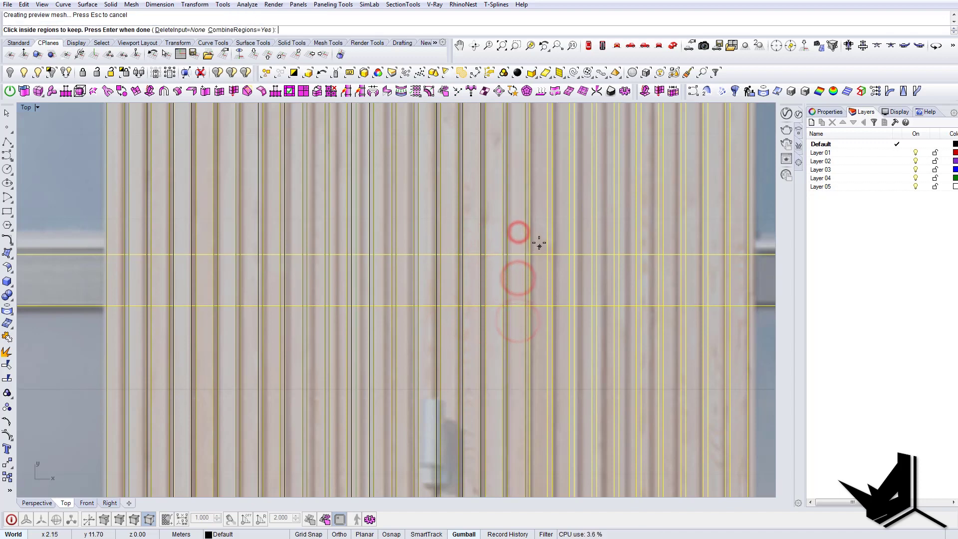
{"action": "left_click", "coordinate": [557, 320]}
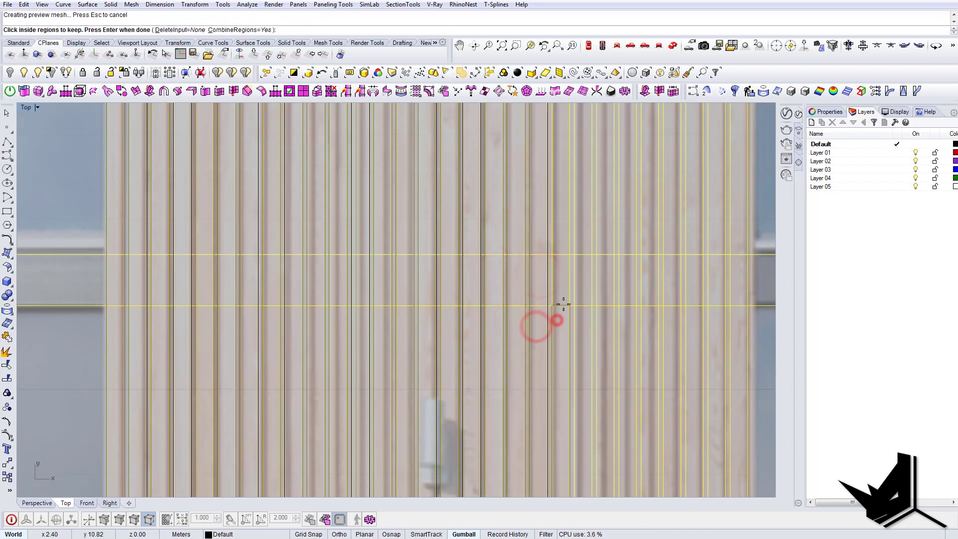
{"action": "left_click", "coordinate": [561, 233]}
{"action": "left_click", "coordinate": [582, 242]}
{"action": "left_click", "coordinate": [584, 280]}
{"action": "left_click", "coordinate": [585, 323]}
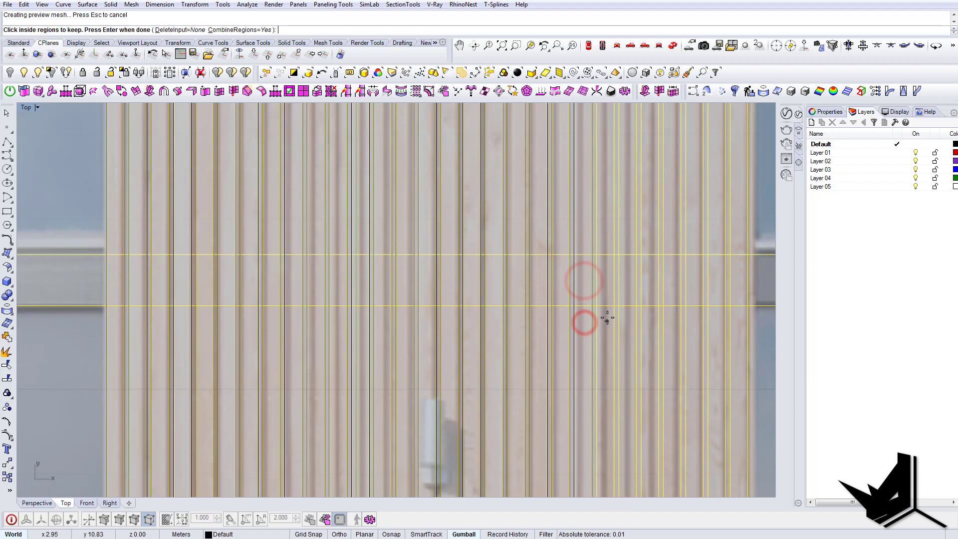
{"action": "left_click", "coordinate": [608, 320]}
{"action": "left_click", "coordinate": [603, 287]}
{"action": "left_click", "coordinate": [605, 240]}
{"action": "right_click_drag", "start_coordinate": [578, 254], "coordinate": [443, 267]}
{"action": "left_click", "coordinate": [499, 255]}
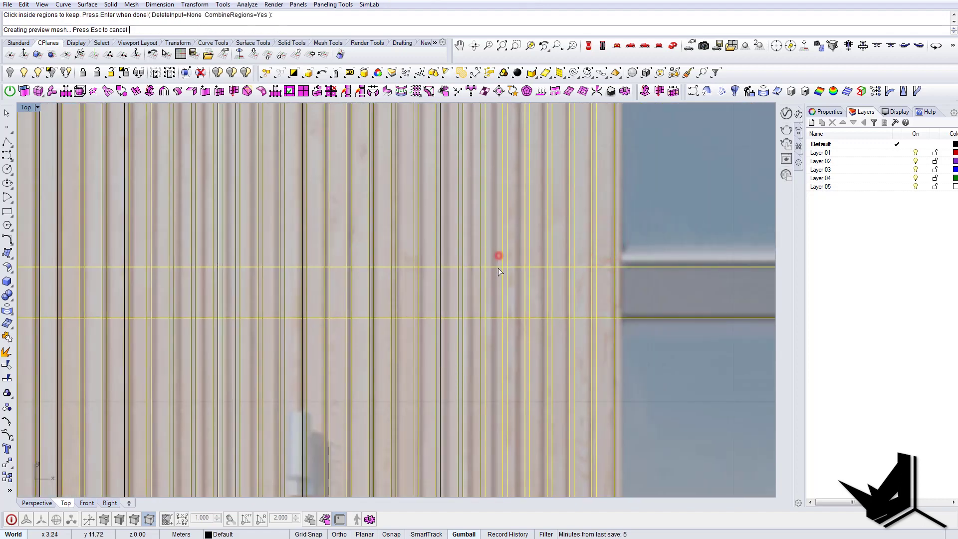
{"action": "left_click", "coordinate": [496, 280]}
{"action": "left_click", "coordinate": [497, 331]}
{"action": "left_click", "coordinate": [519, 331]}
{"action": "left_click", "coordinate": [519, 289]}
{"action": "left_click", "coordinate": [517, 254]}
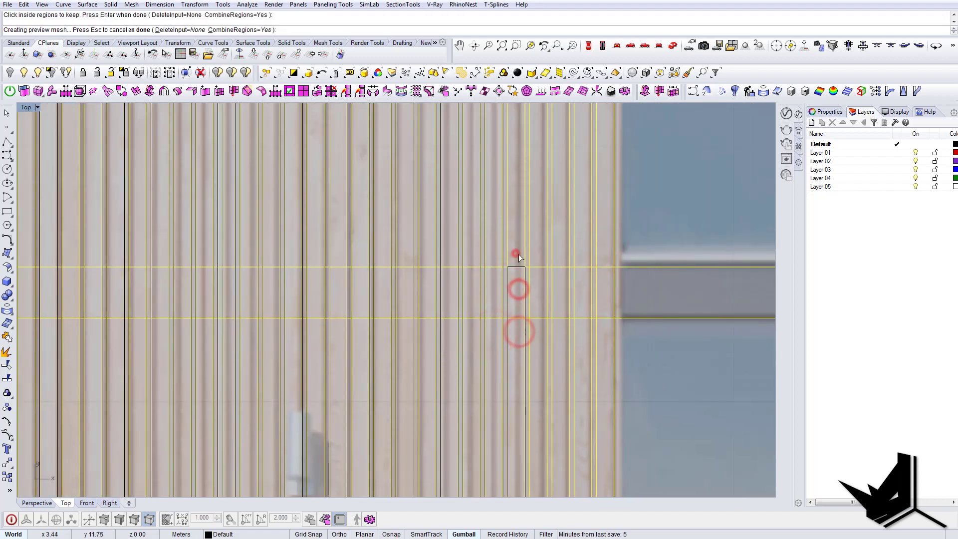
{"action": "left_click", "coordinate": [539, 256]}
{"action": "left_click", "coordinate": [537, 296]}
{"action": "left_click", "coordinate": [537, 334]}
{"action": "left_click", "coordinate": [566, 327]}
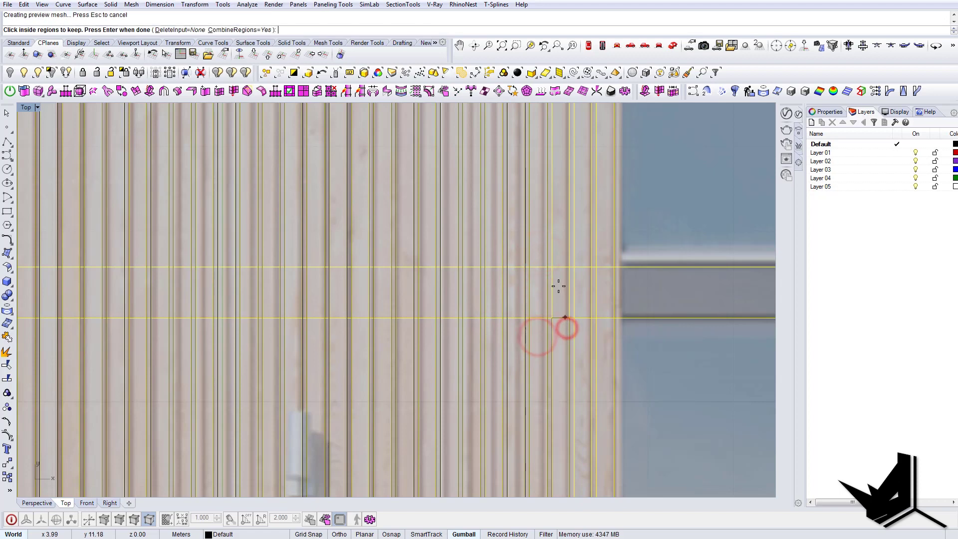
{"action": "left_click", "coordinate": [558, 286]}
{"action": "left_click", "coordinate": [558, 256]}
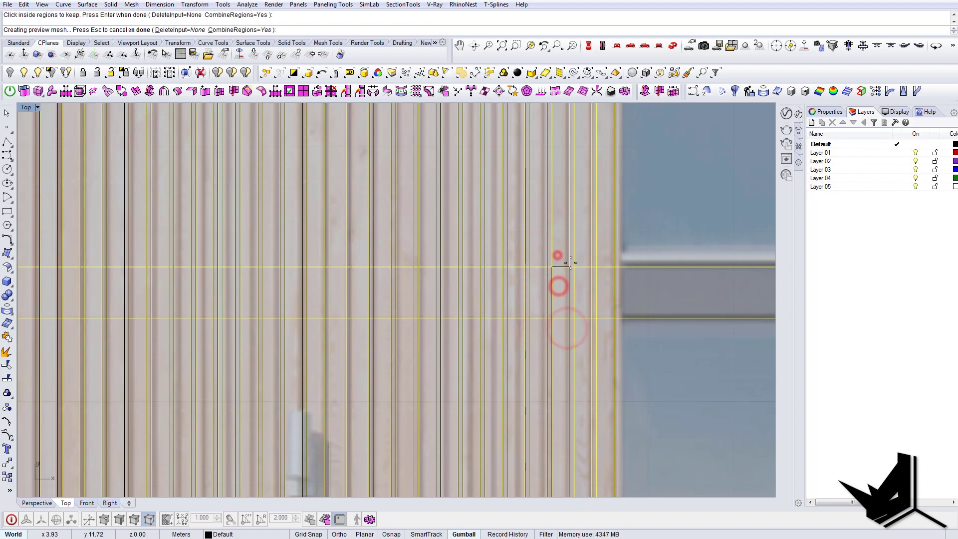
{"action": "left_click", "coordinate": [601, 325]}
{"action": "left_click", "coordinate": [605, 294]}
{"action": "left_click", "coordinate": [602, 253]}
{"action": "scroll", "coordinate": [510, 336], "scroll_direction": "down", "scroll_amount": 18}
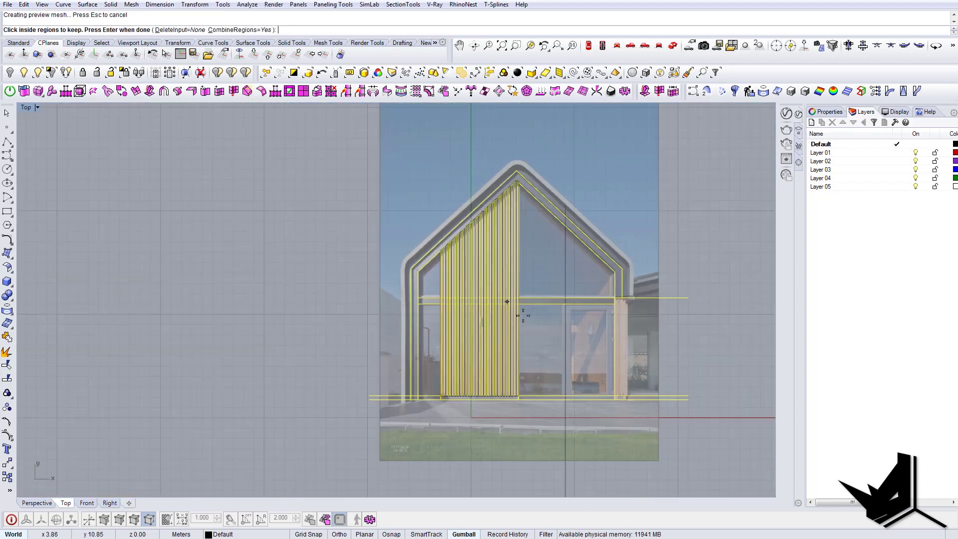
{"action": "scroll", "coordinate": [523, 315], "scroll_direction": "up", "scroll_amount": 4}
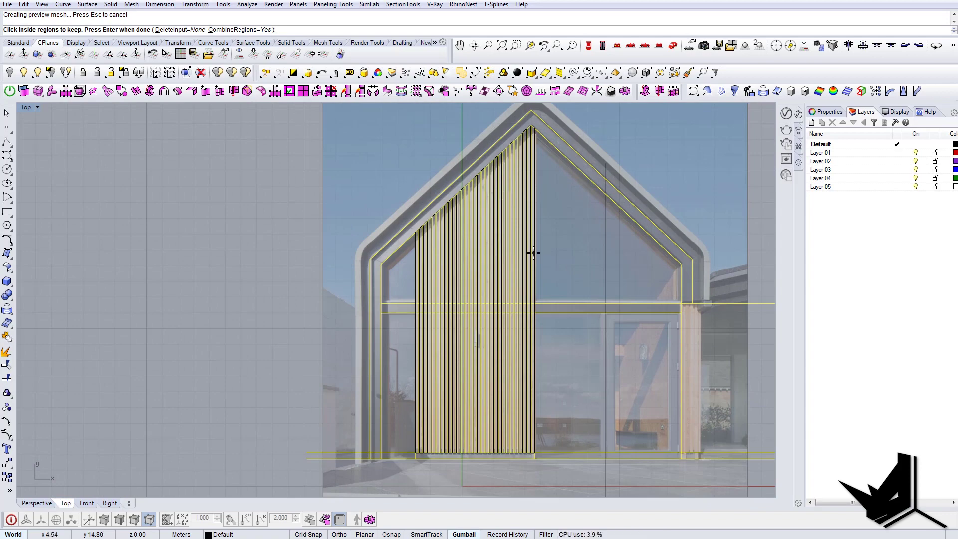
{"action": "key", "text": "Return"}
- Switch to the Perspective view and move the selected slat outlines to Layer 02
{"action": "right_click_drag", "start_coordinate": [469, 202], "coordinate": [455, 211]}
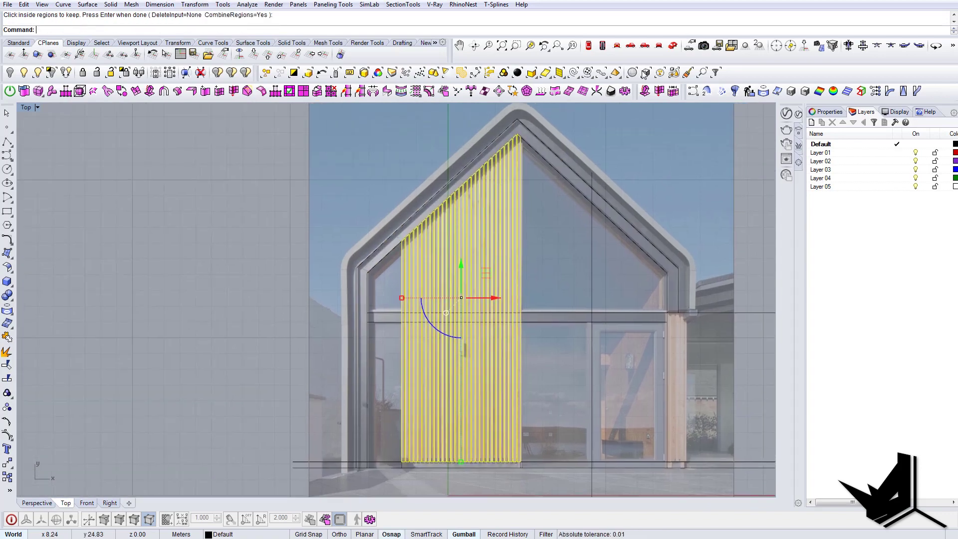
{"action": "left_click", "coordinate": [673, 47]}
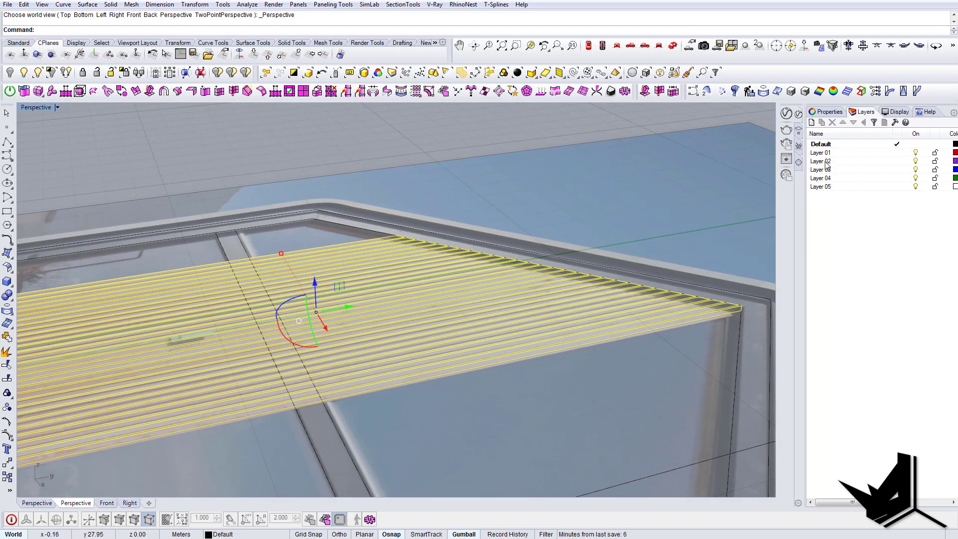
{"action": "right_click", "coordinate": [827, 161]}
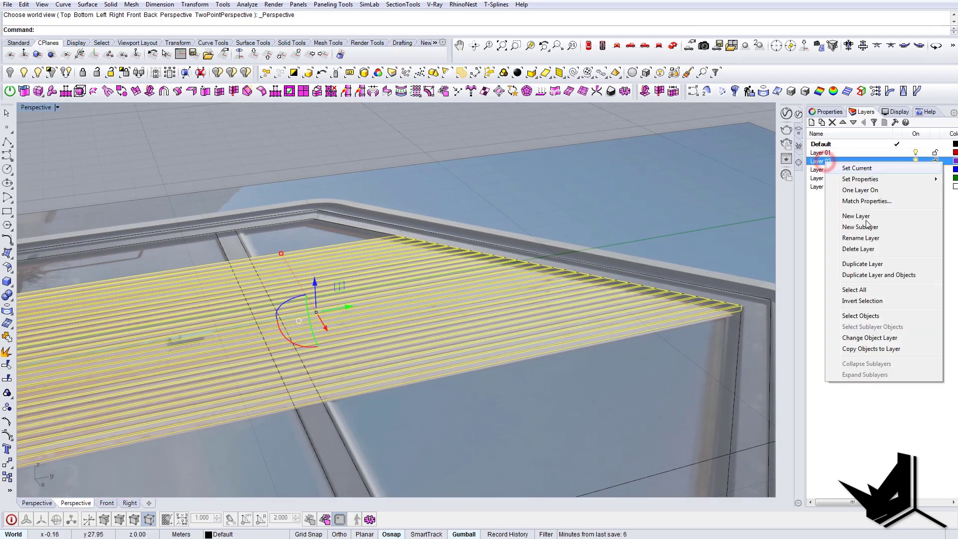
{"action": "left_click", "coordinate": [870, 338]}
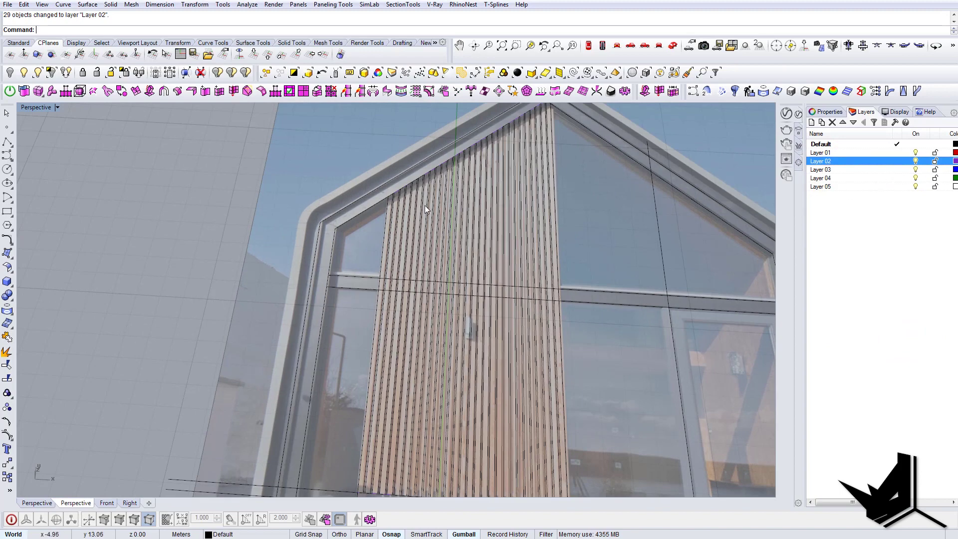
- Hide Layer 02 and delete the original slat lines inside the cladding, keeping the cladding's two outer edge lines
{"action": "right_click_drag", "start_coordinate": [549, 219], "coordinate": [552, 230]}
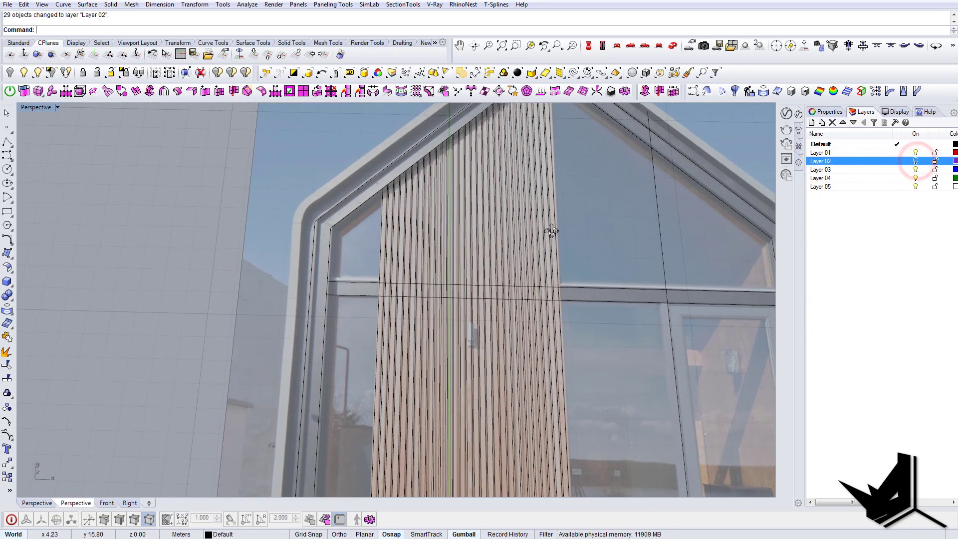
{"action": "scroll", "coordinate": [554, 244], "scroll_direction": "up", "scroll_amount": 10}
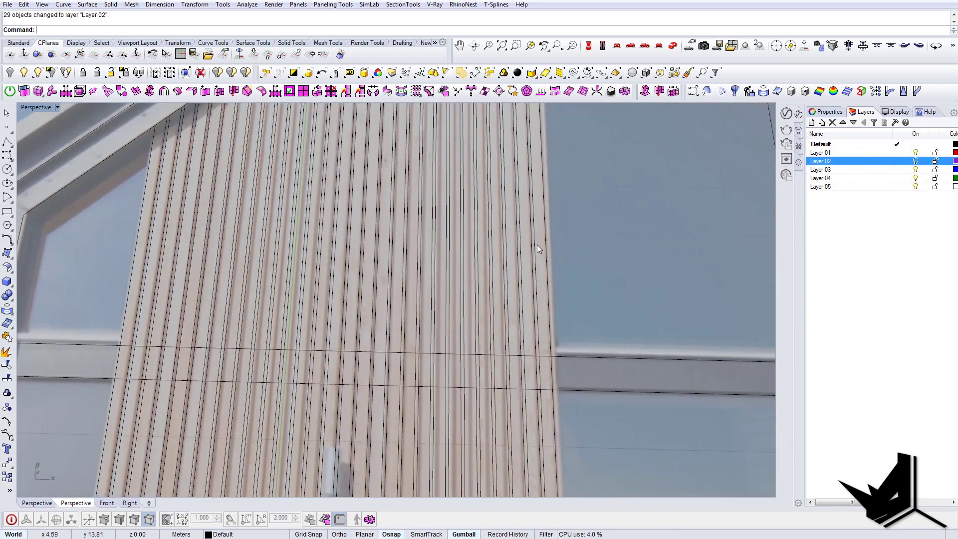
{"action": "left_click_drag", "start_coordinate": [543, 265], "coordinate": [234, 214]}
{"action": "right_click_drag", "start_coordinate": [239, 218], "coordinate": [477, 252], "text": "shift"}
{"action": "scroll", "coordinate": [492, 272], "scroll_direction": "down", "scroll_amount": 6}
{"action": "key", "text": "Delete"}
{"action": "left_click_drag", "start_coordinate": [496, 278], "coordinate": [373, 255]}
{"action": "key", "text": "Delete"}
{"action": "scroll", "coordinate": [425, 215], "scroll_direction": "down", "scroll_amount": 10}
- Show Layer 02 again and check the slat outlines down to their lower ends at the base
{"action": "right_click_drag", "start_coordinate": [469, 299], "coordinate": [512, 298], "text": "shift"}
{"action": "scroll", "coordinate": [466, 299], "scroll_direction": "up", "scroll_amount": 9}
{"action": "scroll", "coordinate": [499, 309], "scroll_direction": "down", "scroll_amount": 3}
{"action": "left_click", "coordinate": [915, 161]}
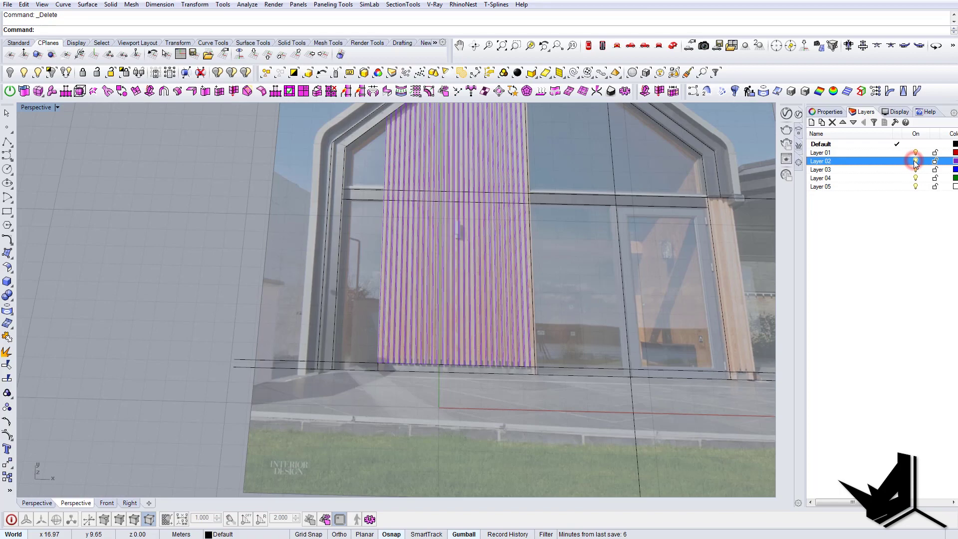
{"action": "scroll", "coordinate": [500, 258], "scroll_direction": "up", "scroll_amount": 5}
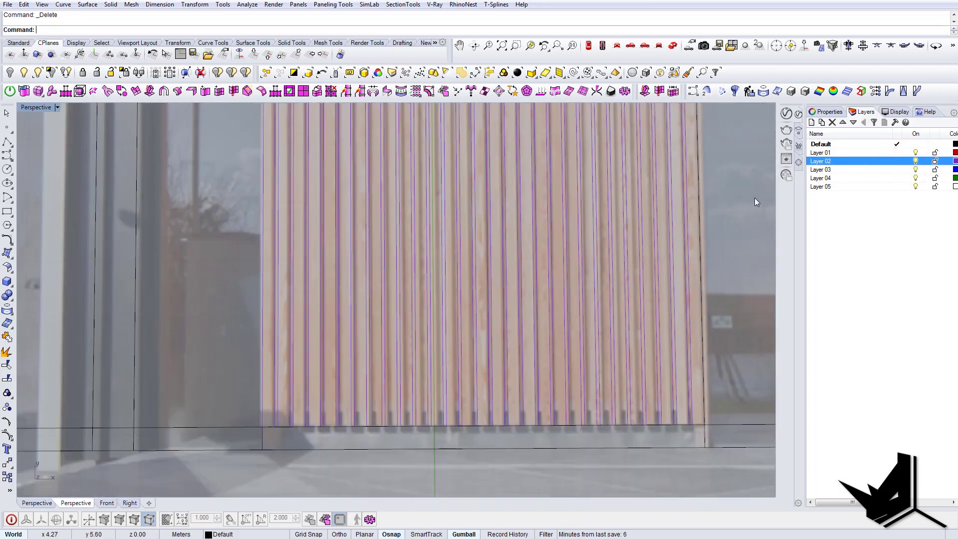
- Switch the viewport to the Top view and hide Layer 02
{"action": "left_click", "coordinate": [598, 50]}
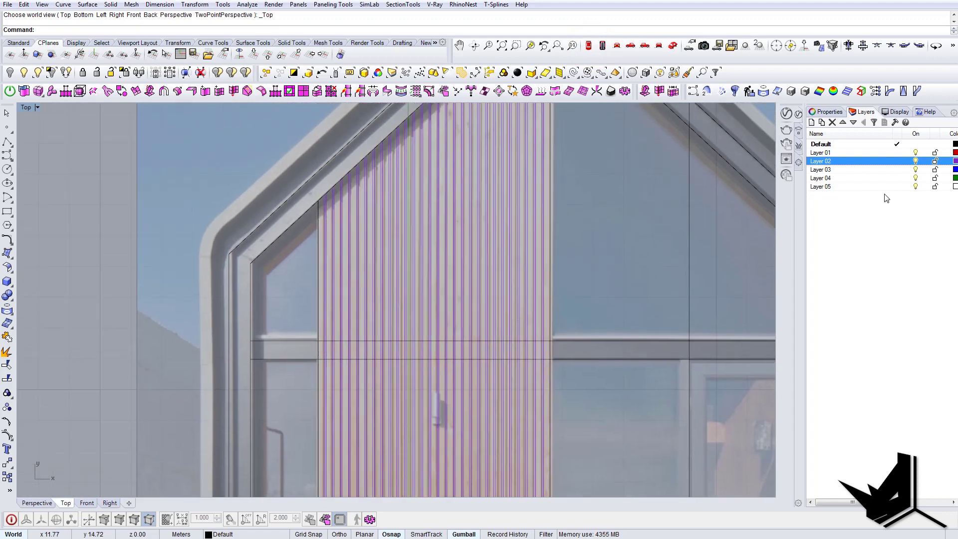
{"action": "left_click", "coordinate": [916, 160]}
{"action": "right_click_drag", "start_coordinate": [435, 169], "coordinate": [437, 265]}
{"action": "scroll", "coordinate": [567, 130], "scroll_direction": "up", "scroll_amount": 2}
{"action": "right_click_drag", "start_coordinate": [555, 108], "coordinate": [557, 202]}
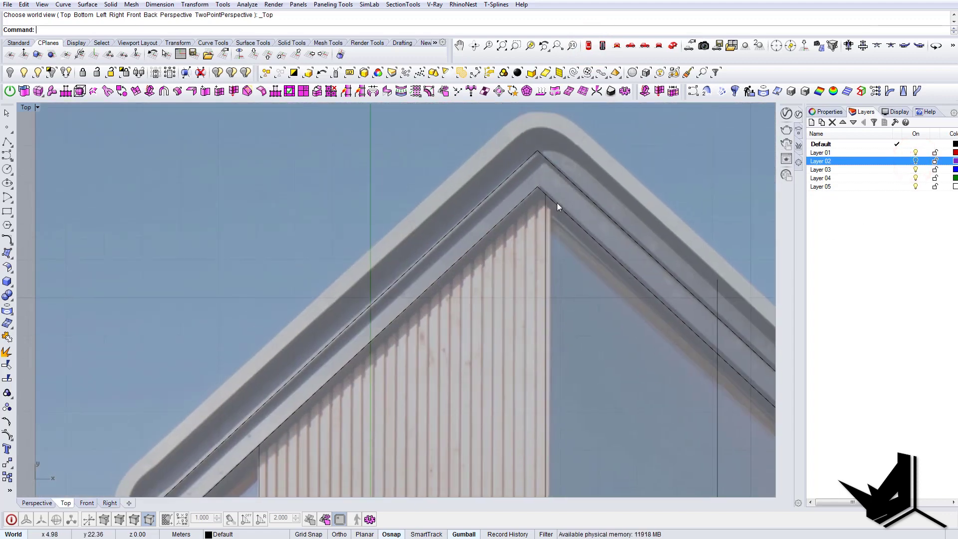
{"action": "right_click_drag", "start_coordinate": [340, 415], "coordinate": [468, 188]}
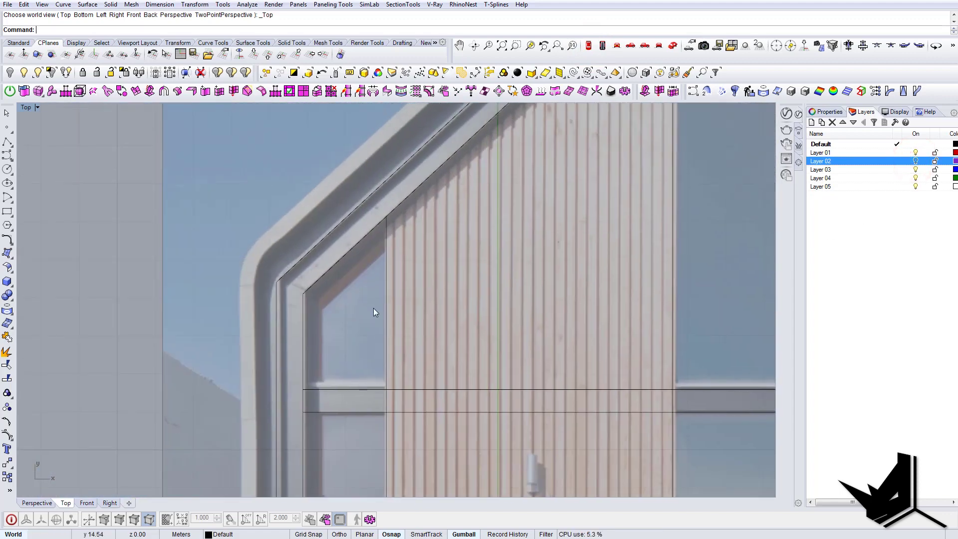
- Trim away the two horizontal beam lines where they cross the cladding, using the cladding's edge lines as cutters
{"action": "left_click", "coordinate": [387, 286]}
{"action": "scroll", "coordinate": [459, 203], "scroll_direction": "down", "scroll_amount": 5}
{"action": "scroll", "coordinate": [517, 274], "scroll_direction": "up", "scroll_amount": 3}
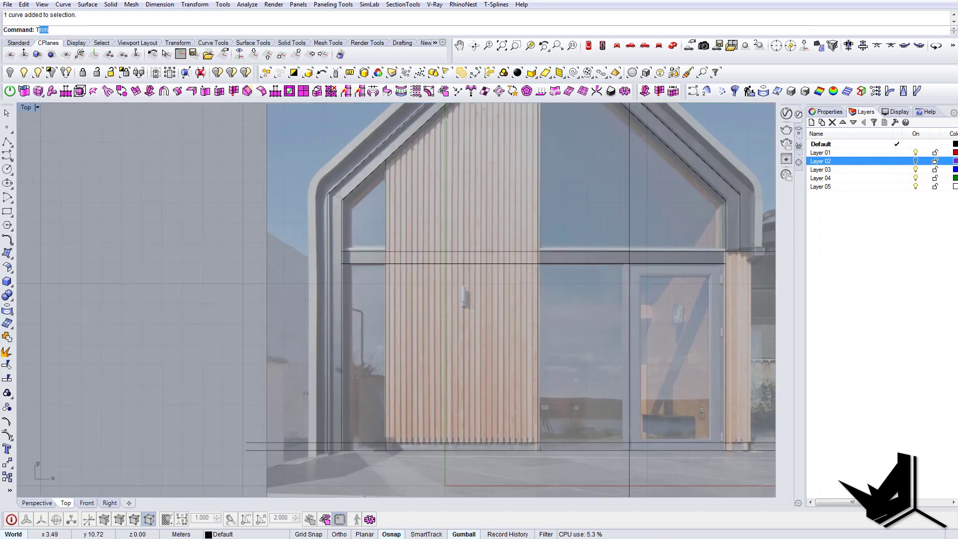
{"action": "left_click_drag", "start_coordinate": [448, 259], "coordinate": [371, 238]}
{"action": "key", "text": "Return"}
{"action": "left_click_drag", "start_coordinate": [489, 298], "coordinate": [478, 239]}
{"action": "key", "text": "Return"}
{"action": "scroll", "coordinate": [478, 182], "scroll_direction": "down", "scroll_amount": 6}
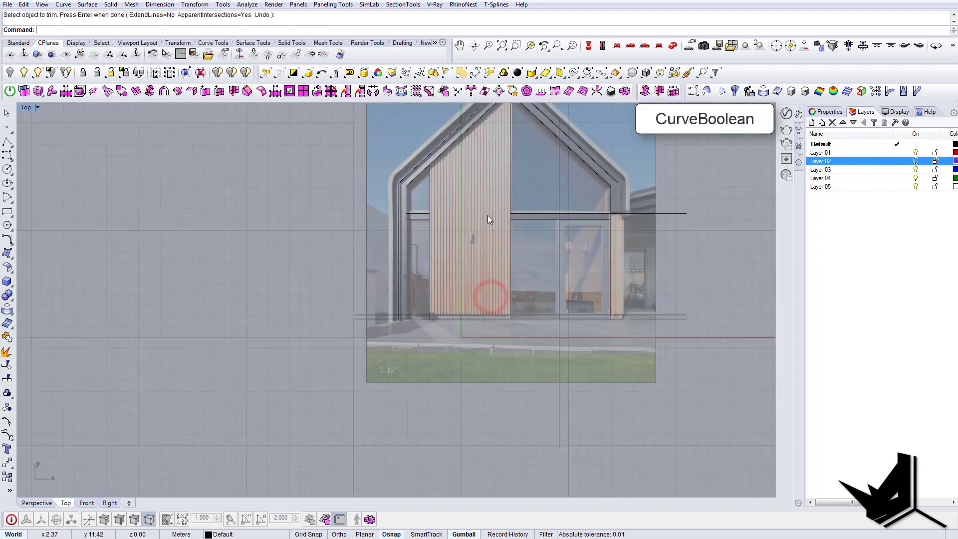
- Run CurveBoolean on the cladding edge lines and the roof, beam and base lines around them
{"action": "scroll", "coordinate": [482, 217], "scroll_direction": "up", "scroll_amount": 4}
{"action": "scroll", "coordinate": [504, 309], "scroll_direction": "up", "scroll_amount": 2}
{"action": "type", "text": "C"}
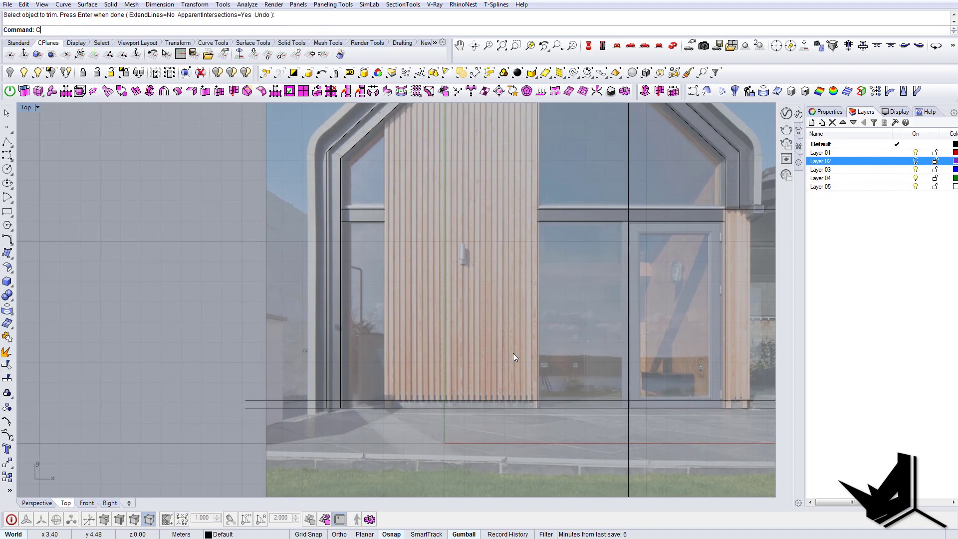
{"action": "type", "text": "urveBoolean"}
{"action": "key", "text": "Return"}
{"action": "scroll", "coordinate": [537, 399], "scroll_direction": "down", "scroll_amount": 2}
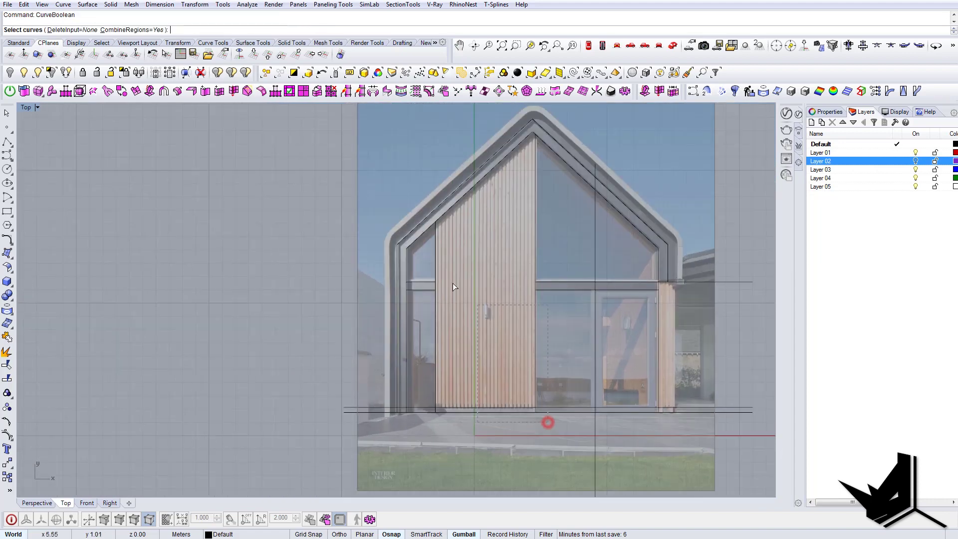
{"action": "left_click_drag", "start_coordinate": [426, 208], "coordinate": [426, 207]}
{"action": "scroll", "coordinate": [478, 403], "scroll_direction": "up", "scroll_amount": 6}
{"action": "key", "text": "Return"}
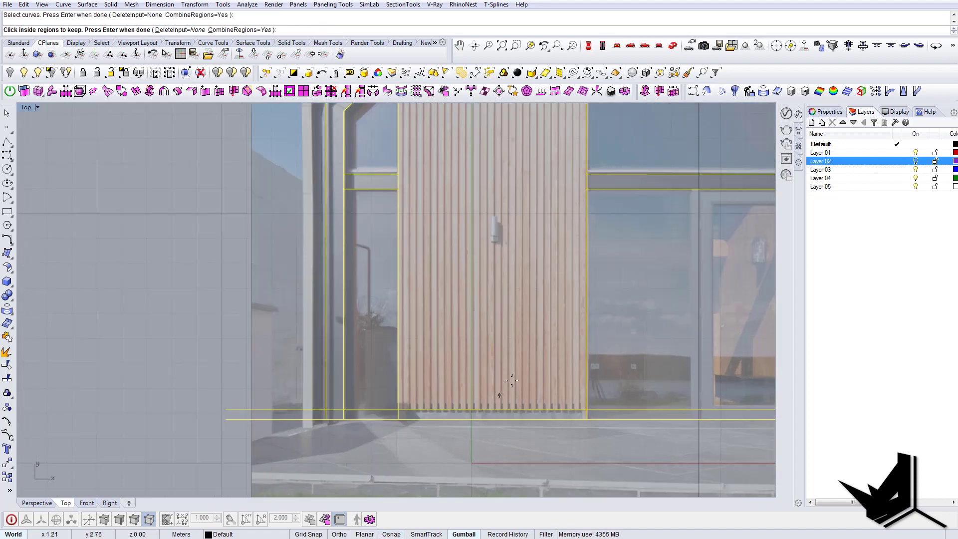
- Keep the cladding region and the strip beneath it as one combined outline, and move that outline to Layer 03
{"action": "left_click", "coordinate": [512, 381]}
{"action": "left_click", "coordinate": [524, 414]}
{"action": "scroll", "coordinate": [523, 415], "scroll_direction": "down", "scroll_amount": 3}
{"action": "key", "text": "Return"}
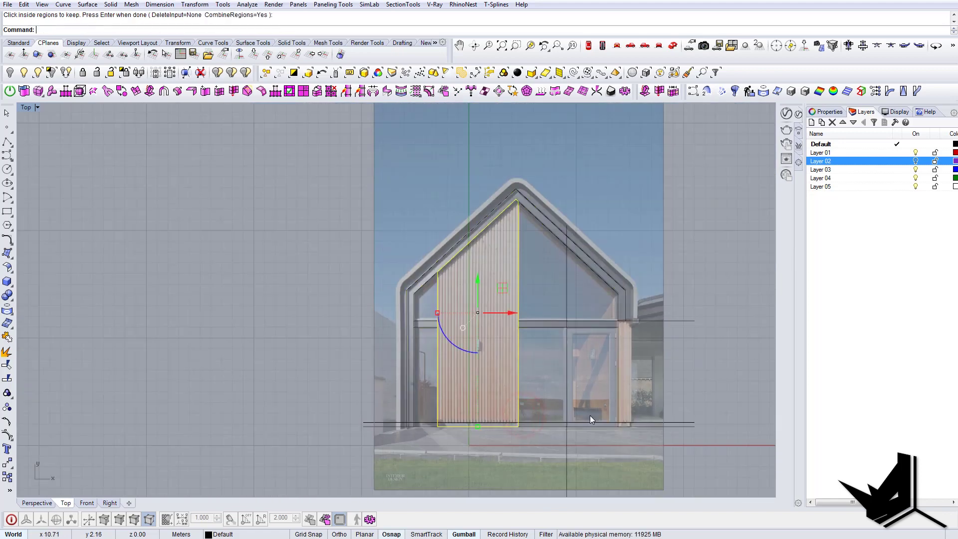
{"action": "right_click", "coordinate": [827, 170]}
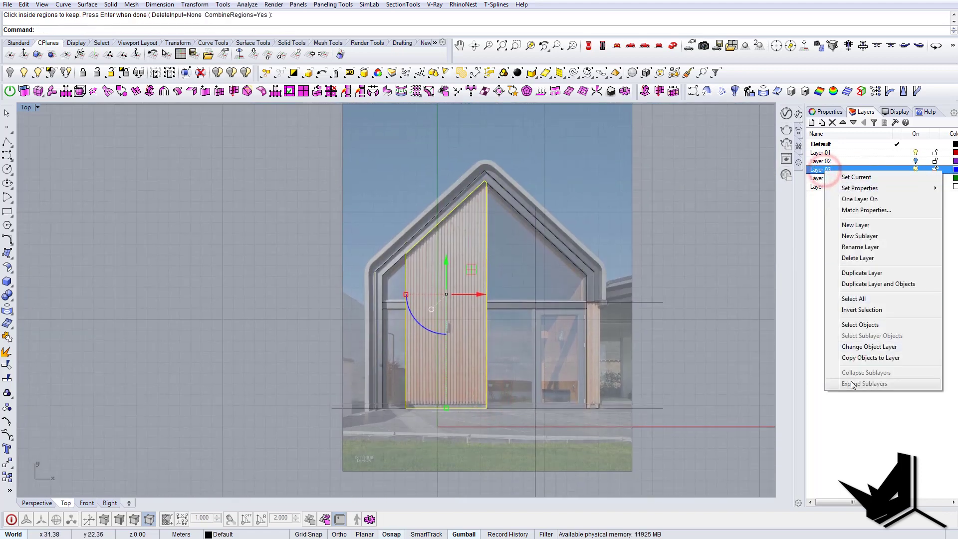
{"action": "left_click", "coordinate": [866, 347]}
- Delete the original left and right edge lines of the cladding, keeping the Layer 03 outline
{"action": "scroll", "coordinate": [501, 288], "scroll_direction": "up", "scroll_amount": 5}
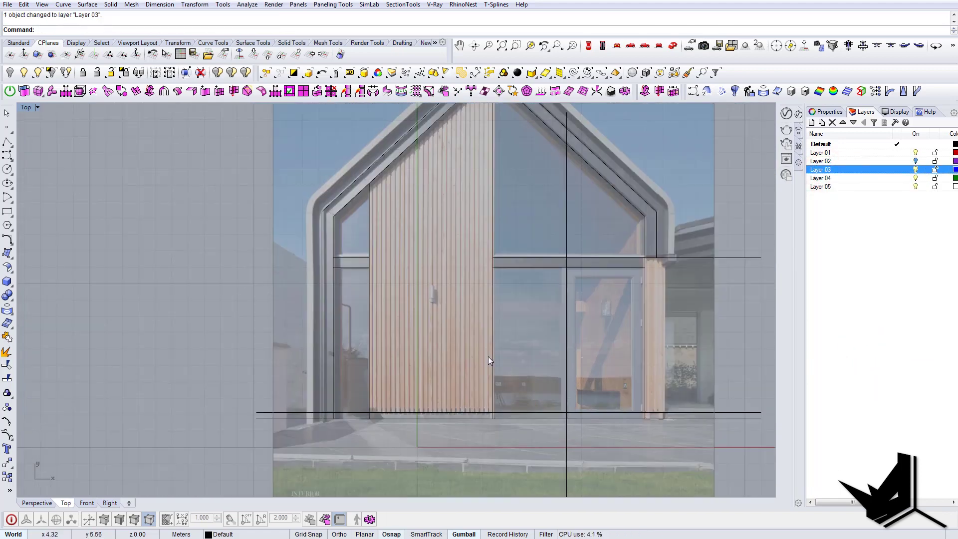
{"action": "left_click", "coordinate": [490, 357]}
{"action": "left_click", "coordinate": [521, 383]}
{"action": "key", "text": "Delete"}
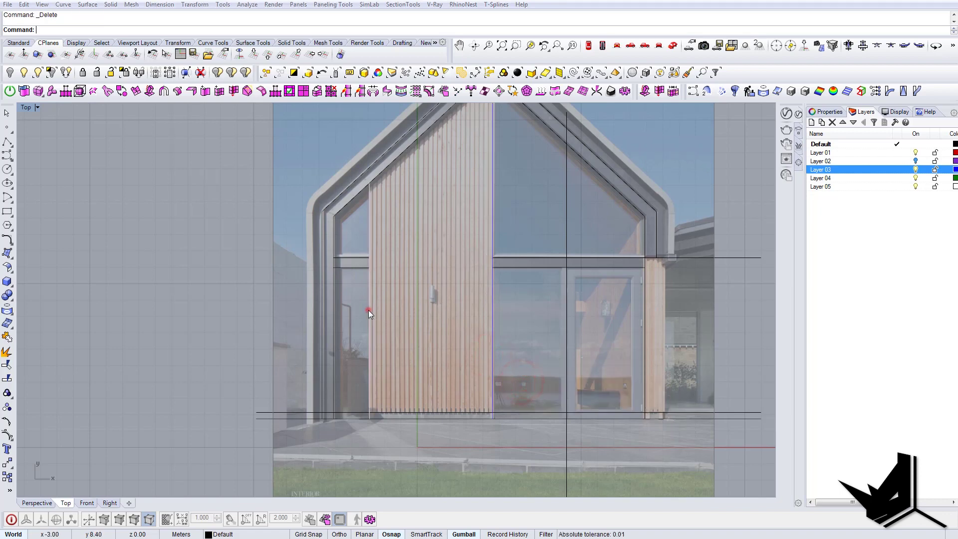
{"action": "left_click", "coordinate": [369, 309]}
{"action": "left_click", "coordinate": [402, 338]}
{"action": "left_click", "coordinate": [427, 417]}
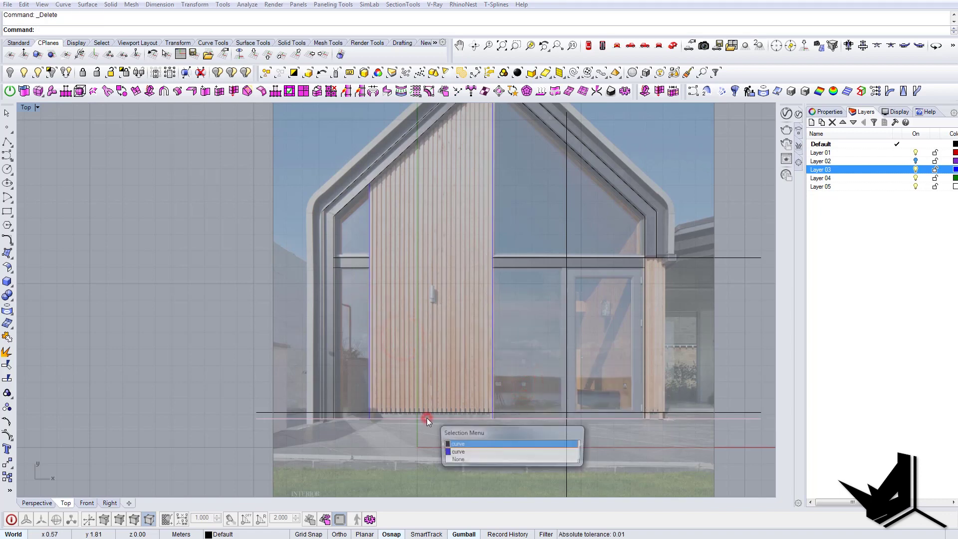
{"action": "right_click_drag", "start_coordinate": [452, 237], "coordinate": [456, 294]}
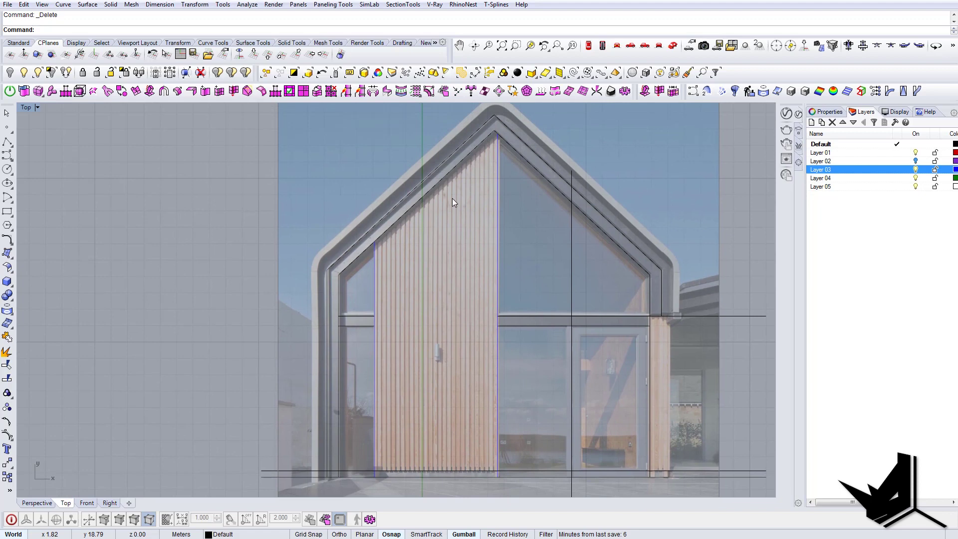
{"action": "scroll", "coordinate": [485, 239], "scroll_direction": "down", "scroll_amount": 4}
{"action": "scroll", "coordinate": [502, 265], "scroll_direction": "up", "scroll_amount": 6}
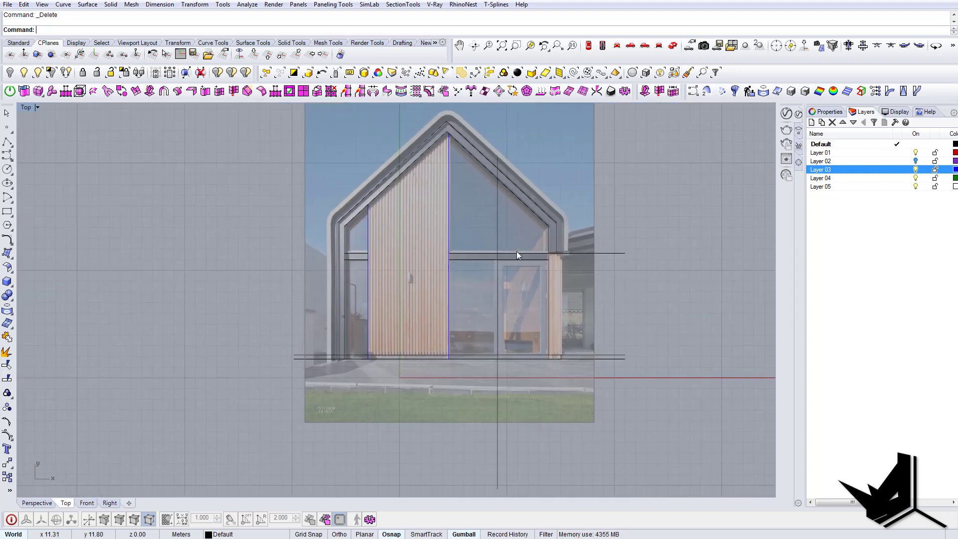
{"action": "mouse_move", "coordinate": [490, 274]}
{"action": "right_mouse_down"}
{"action": "mouse_move", "coordinate": [509, 274]}
{"action": "mouse_move", "coordinate": [466, 237]}
{"action": "right_mouse_up"}
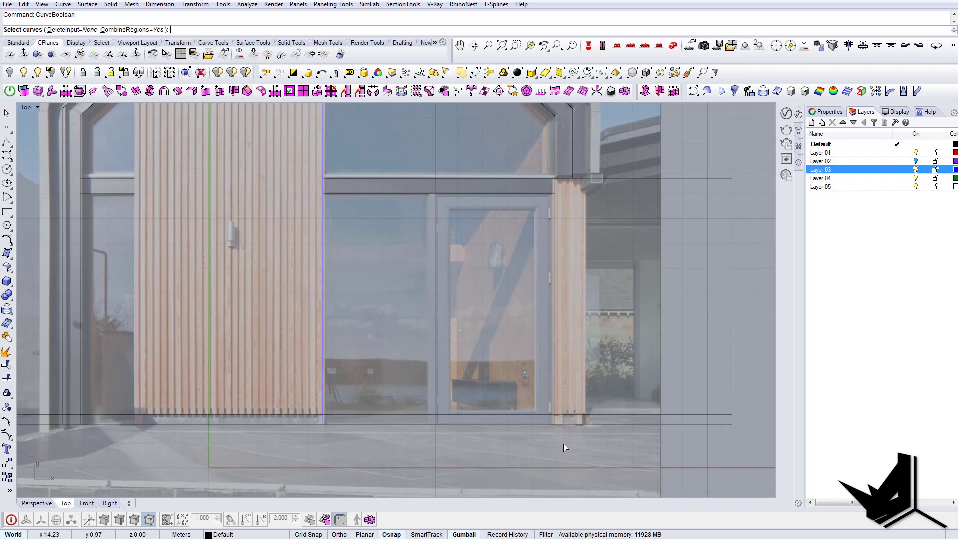
{"action": "scroll", "coordinate": [477, 417], "scroll_direction": "up", "scroll_amount": 2}
{"action": "scroll", "coordinate": [534, 412], "scroll_direction": "down", "scroll_amount": 2}
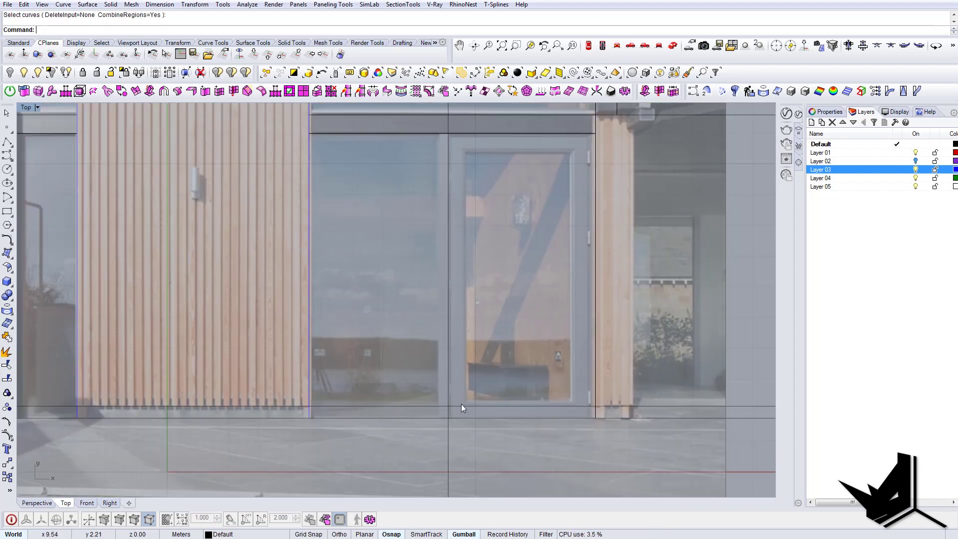
- Trim the upper base line outside the cladding on both sides, using the cladding outline as the cutting object
{"action": "type", "text": "Trim"}
{"action": "right_click_drag", "start_coordinate": [323, 408], "coordinate": [405, 389]}
{"action": "key", "text": "Return"}
{"action": "left_click", "coordinate": [346, 372]}
{"action": "key", "text": "Return"}
{"action": "left_click", "coordinate": [421, 387]}
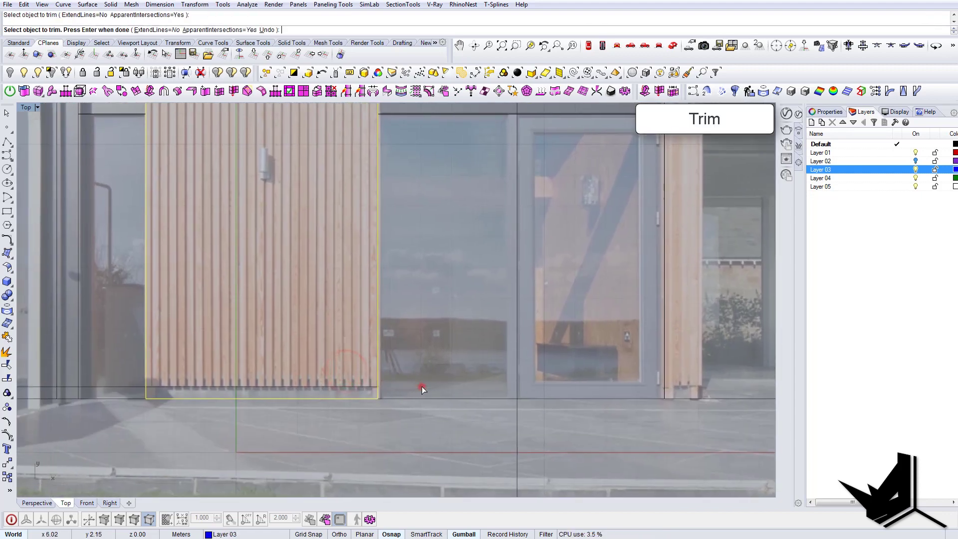
{"action": "left_click", "coordinate": [125, 384]}
{"action": "left_click", "coordinate": [127, 388]}
{"action": "right_click", "coordinate": [127, 388]}
- Use CurveBoolean on the lines around the door and keep the door region as a closed outline
{"action": "scroll", "coordinate": [262, 391], "scroll_direction": "down", "scroll_amount": 10}
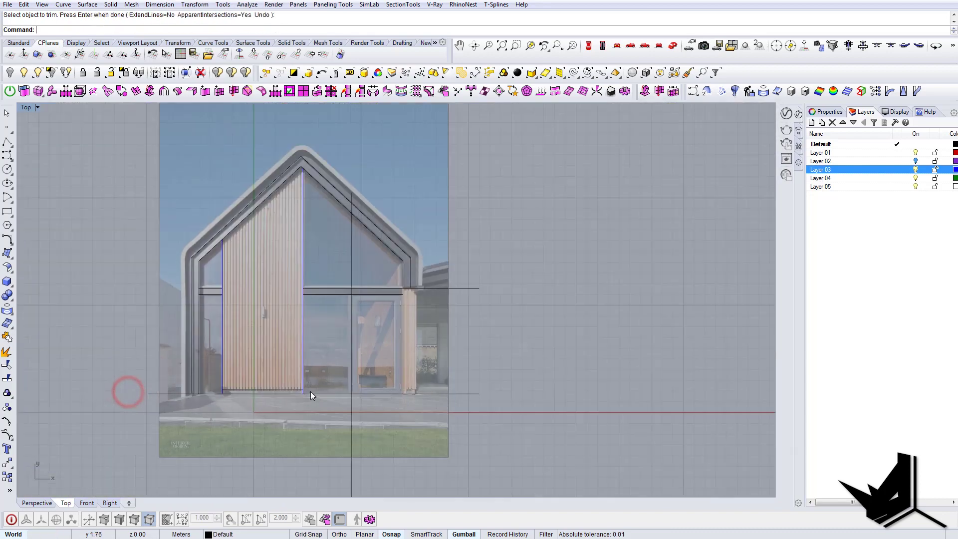
{"action": "scroll", "coordinate": [481, 397], "scroll_direction": "up", "scroll_amount": 10}
{"action": "right_click_drag", "start_coordinate": [379, 394], "coordinate": [465, 429]}
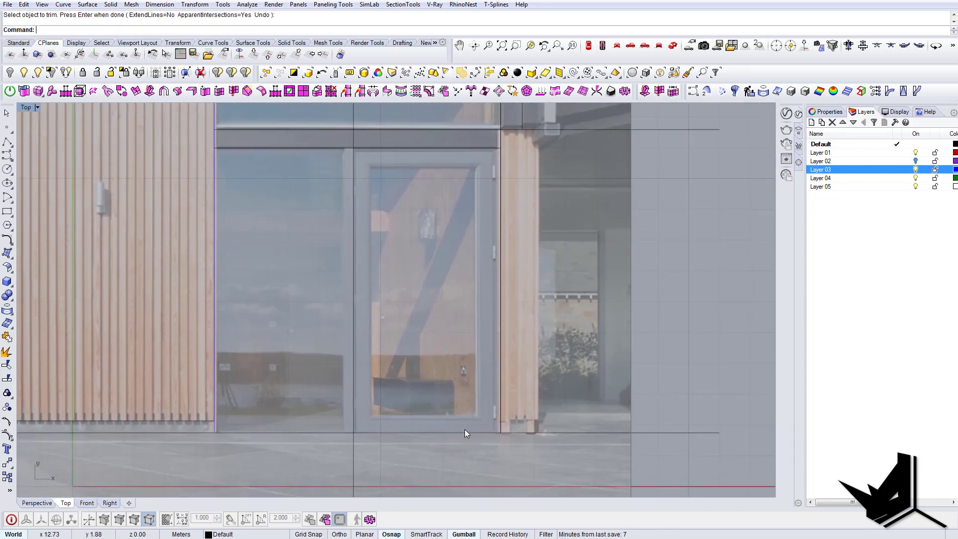
{"action": "right_click_drag", "start_coordinate": [403, 335], "coordinate": [441, 374]}
{"action": "scroll", "coordinate": [411, 278], "scroll_direction": "down", "scroll_amount": 2}
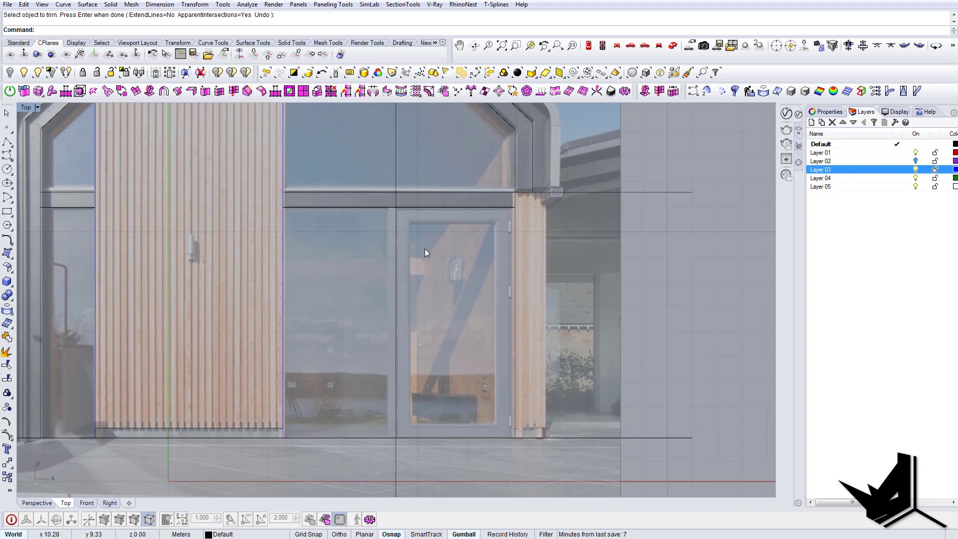
{"action": "type", "text": "cb"}
{"action": "key", "text": "Return"}
{"action": "left_click_drag", "start_coordinate": [531, 453], "coordinate": [372, 197]}
{"action": "key", "text": "Return"}
{"action": "left_click", "coordinate": [423, 279]}
{"action": "key", "text": "Return"}
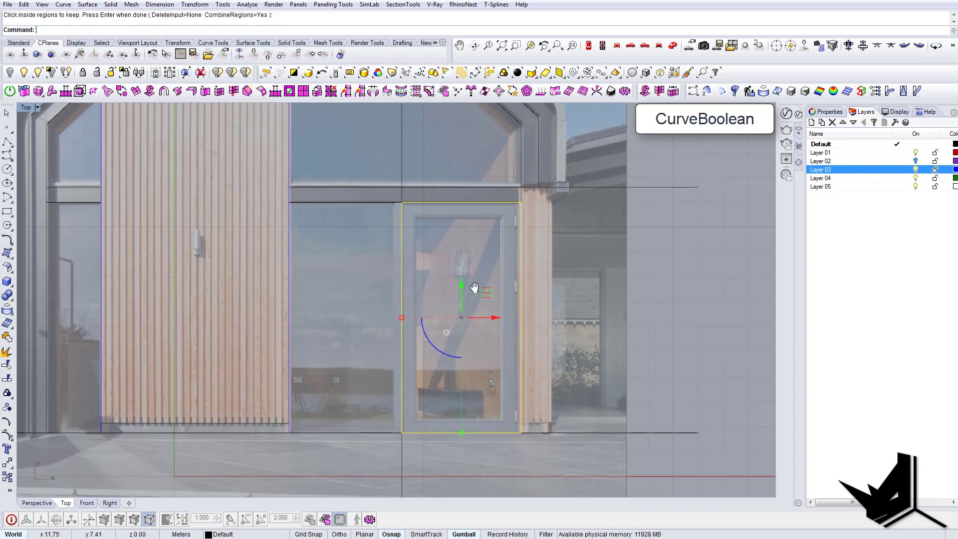
- Offset the door outline inward by 0.7 with sharp corners to outline the glass pane
{"action": "type", "text": "Offset"}
{"action": "key", "text": "Return"}
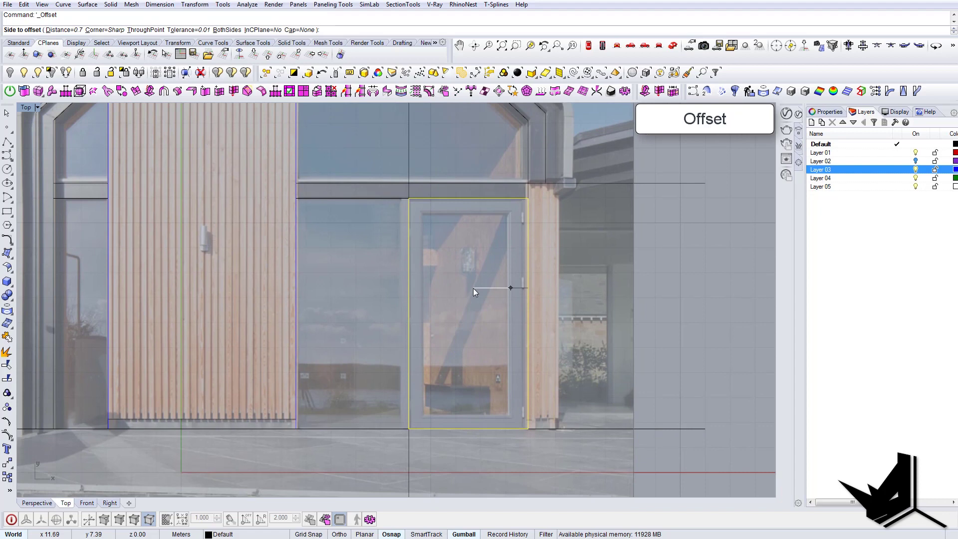
{"action": "left_click", "coordinate": [473, 289]}
{"action": "right_click_drag", "start_coordinate": [474, 273], "coordinate": [618, 239]}
{"action": "left_click", "coordinate": [625, 239]}
{"action": "key", "text": "Escape"}
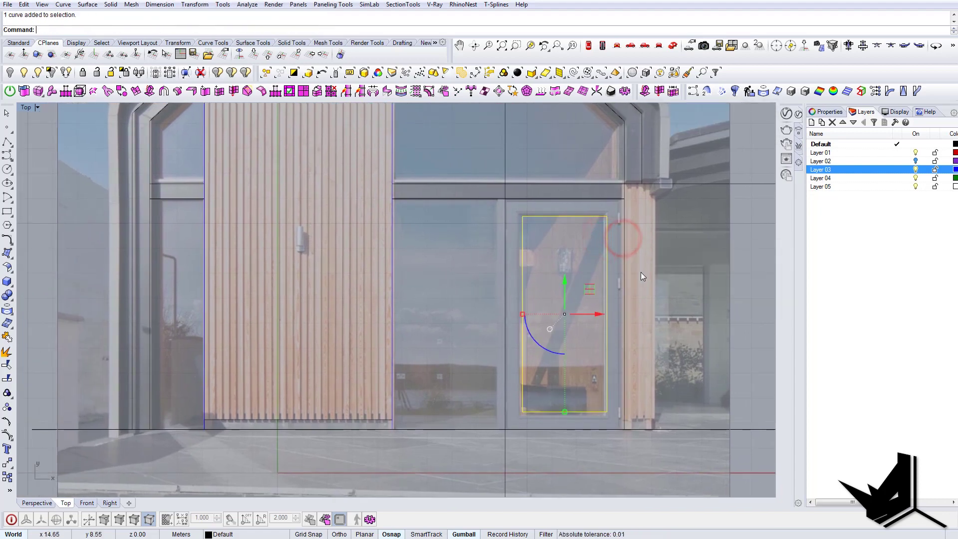
{"action": "key", "text": "Escape"}
- Create a planar surface for the door frame between the outer and inner door outlines
{"action": "right_click_drag", "start_coordinate": [626, 299], "coordinate": [605, 263]}
{"action": "left_click", "coordinate": [603, 323]}
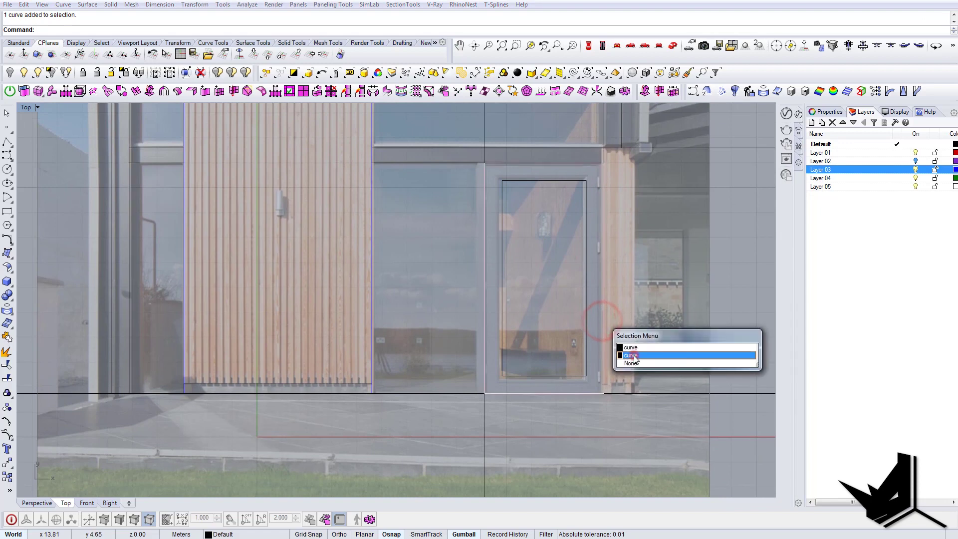
{"action": "left_click", "coordinate": [630, 352]}
{"action": "left_click", "coordinate": [589, 200], "text": "shift"}
{"action": "right_click_drag", "start_coordinate": [531, 261], "coordinate": [525, 290]}
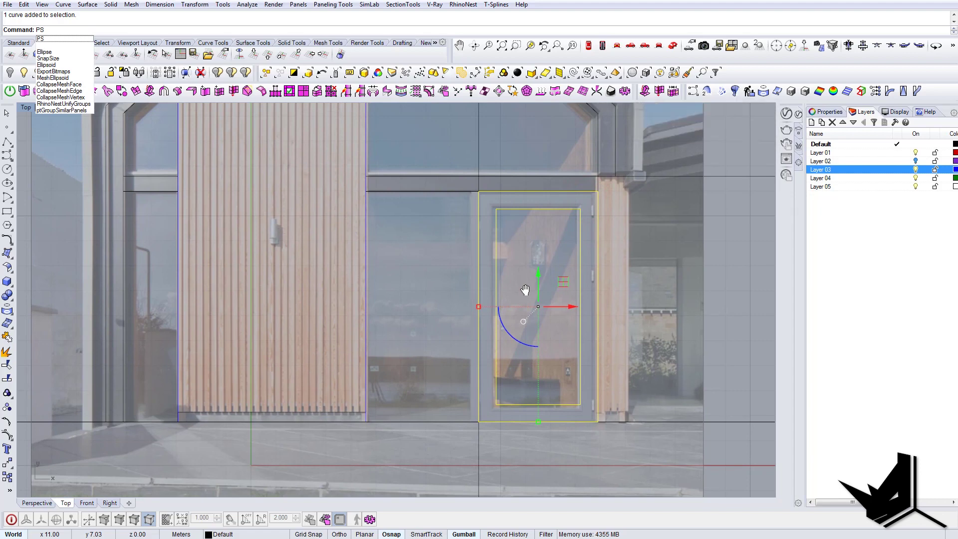
{"action": "key", "text": "Return"}
{"action": "key", "text": "Escape"}
{"action": "type", "text": "sh"}
{"action": "key", "text": "Return"}
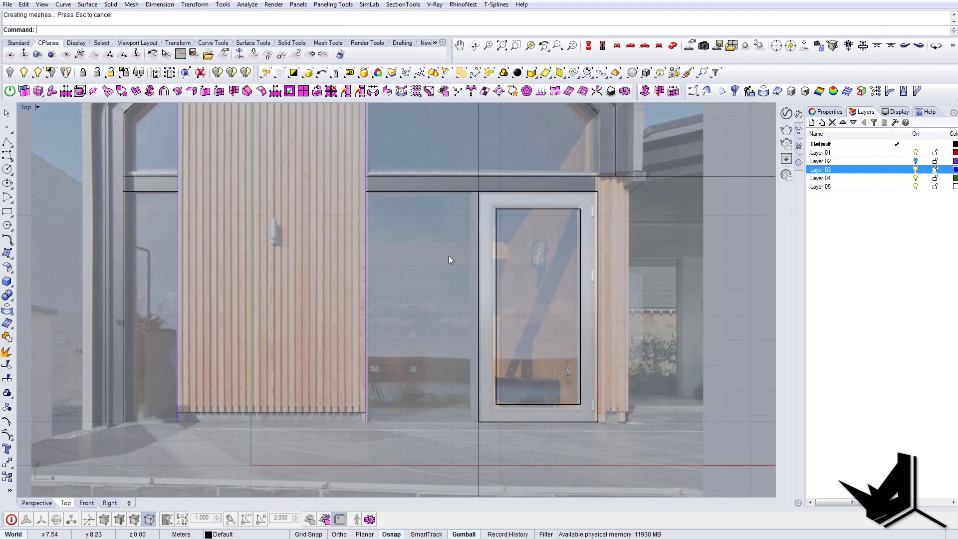
- Examine the inner roof outline and the window areas beside the cladding and around the new door frame
{"action": "scroll", "coordinate": [477, 253], "scroll_direction": "down", "scroll_amount": 2}
{"action": "mouse_move", "coordinate": [476, 253]}
{"action": "right_mouse_down"}
{"action": "mouse_move", "coordinate": [469, 274]}
{"action": "mouse_move", "coordinate": [486, 261]}
{"action": "right_mouse_up"}
{"action": "scroll", "coordinate": [490, 254], "scroll_direction": "up", "scroll_amount": 2}
{"action": "scroll", "coordinate": [501, 277], "scroll_direction": "down", "scroll_amount": 3}
{"action": "scroll", "coordinate": [496, 275], "scroll_direction": "up", "scroll_amount": 3}
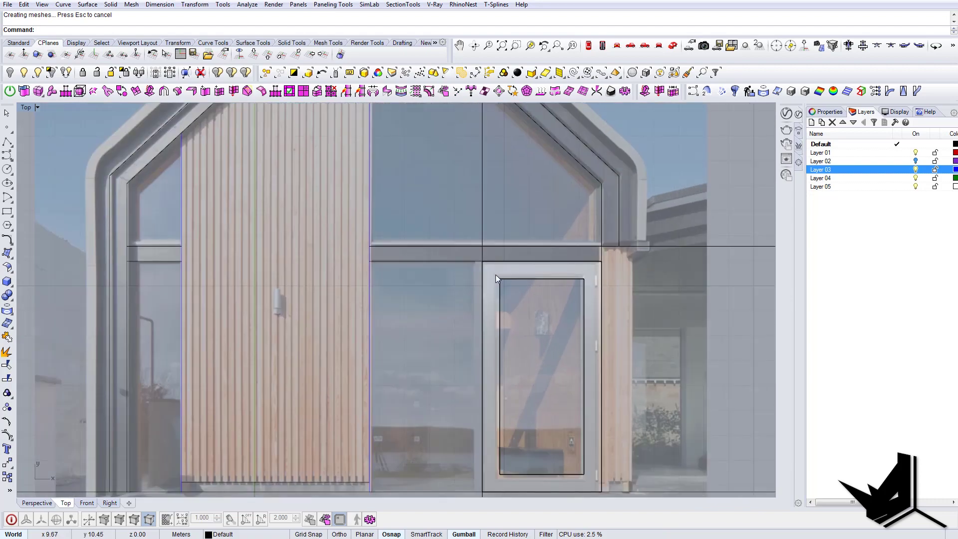
{"action": "scroll", "coordinate": [555, 289], "scroll_direction": "down", "scroll_amount": 2}
{"action": "left_click", "coordinate": [348, 239]}
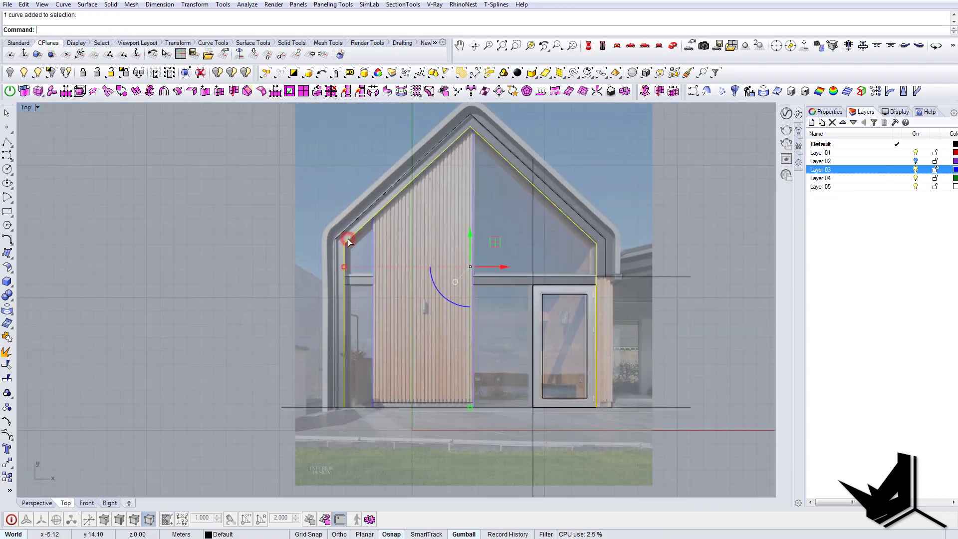
{"action": "scroll", "coordinate": [386, 326], "scroll_direction": "up", "scroll_amount": 3}
{"action": "scroll", "coordinate": [394, 395], "scroll_direction": "down", "scroll_amount": 3}
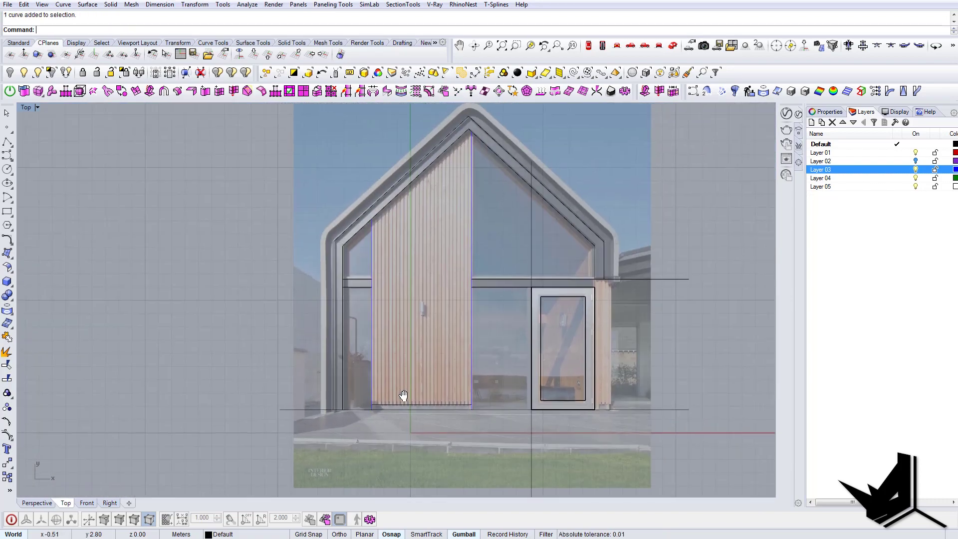
{"action": "scroll", "coordinate": [340, 307], "scroll_direction": "up", "scroll_amount": 3}
{"action": "scroll", "coordinate": [405, 277], "scroll_direction": "down", "scroll_amount": 2}
{"action": "scroll", "coordinate": [350, 272], "scroll_direction": "up", "scroll_amount": 5}
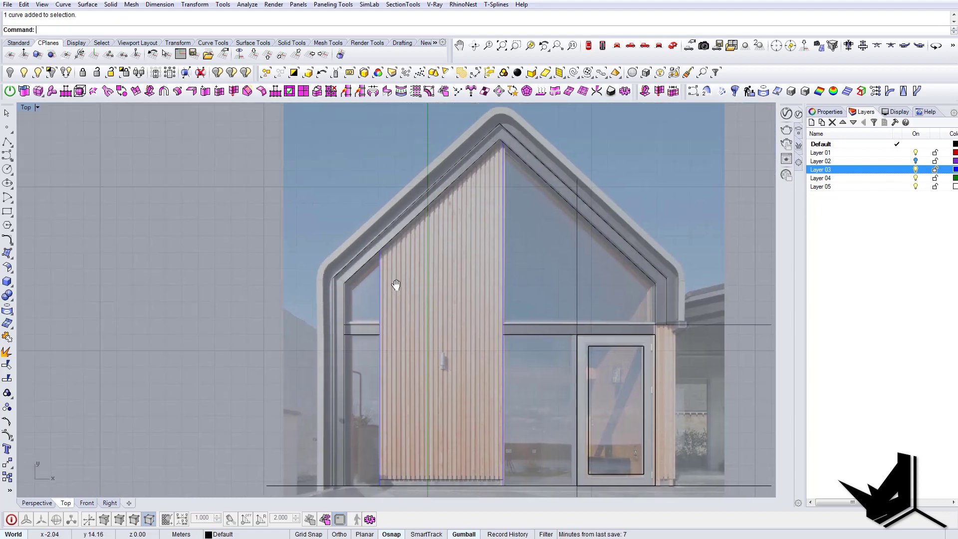
- Offset the outermost roof outline outward by 0.7 to trace the next roof edge in the photo
{"action": "scroll", "coordinate": [337, 287], "scroll_direction": "down", "scroll_amount": 3}
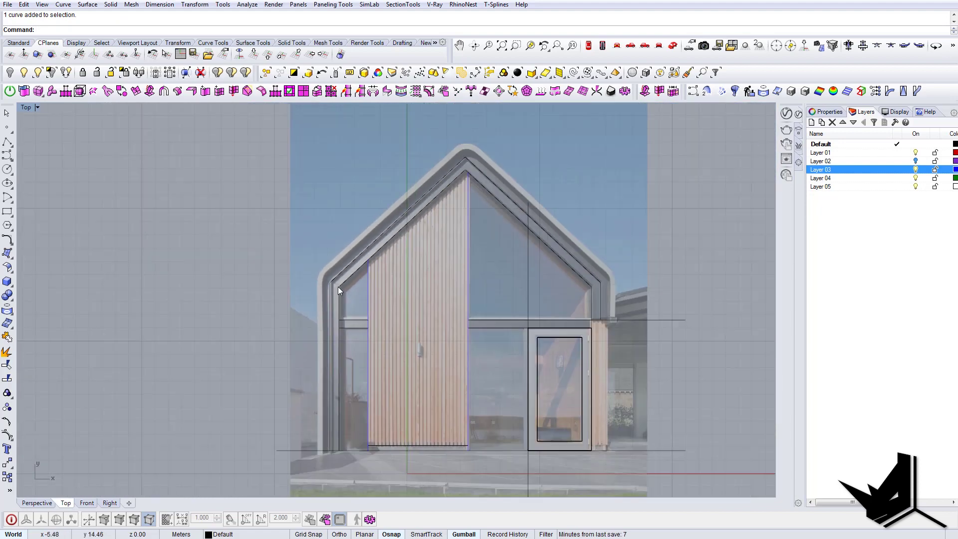
{"action": "scroll", "coordinate": [334, 278], "scroll_direction": "up", "scroll_amount": 3}
{"action": "scroll", "coordinate": [405, 282], "scroll_direction": "down", "scroll_amount": 1}
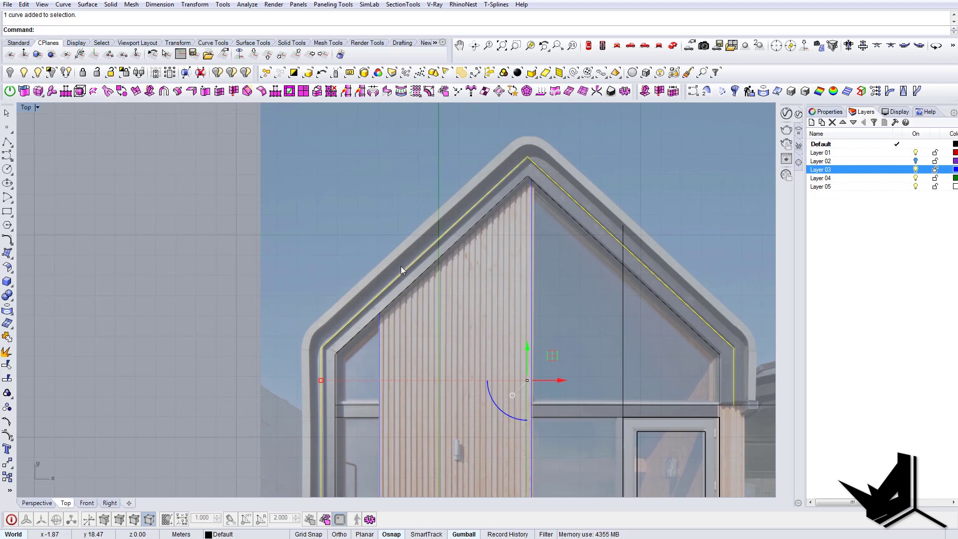
{"action": "type", "text": "o"}
{"action": "key", "text": "Return"}
{"action": "scroll", "coordinate": [375, 251], "scroll_direction": "up", "scroll_amount": 6}
{"action": "left_click", "coordinate": [375, 251]}
{"action": "scroll", "coordinate": [375, 251], "scroll_direction": "down", "scroll_amount": 10}
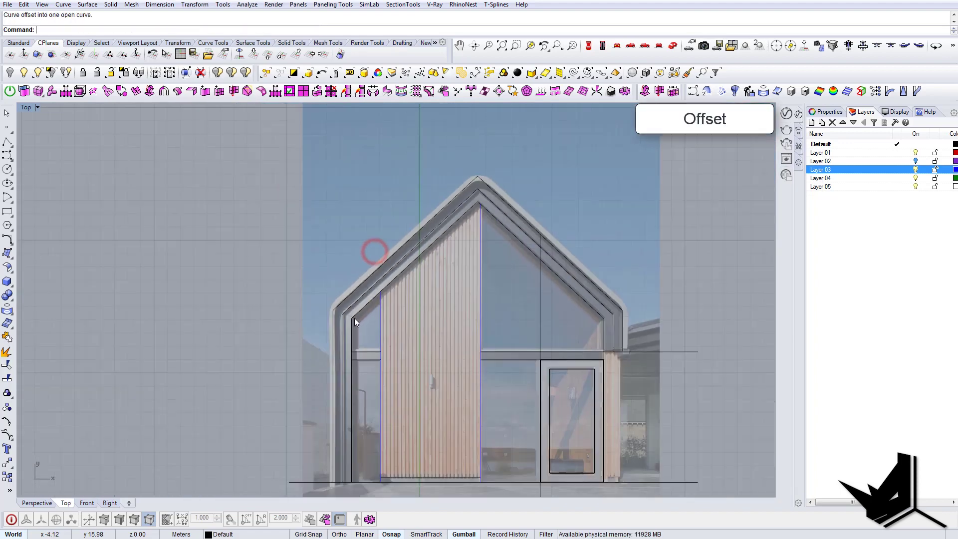
- Try to fillet the left eave corner of the outermost roof curve with a radius of 2
{"action": "scroll", "coordinate": [355, 318], "scroll_direction": "up", "scroll_amount": 6}
{"action": "scroll", "coordinate": [338, 290], "scroll_direction": "down", "scroll_amount": 2}
{"action": "scroll", "coordinate": [338, 277], "scroll_direction": "up", "scroll_amount": 8}
{"action": "type", "text": "f"}
{"action": "key", "text": "Return"}
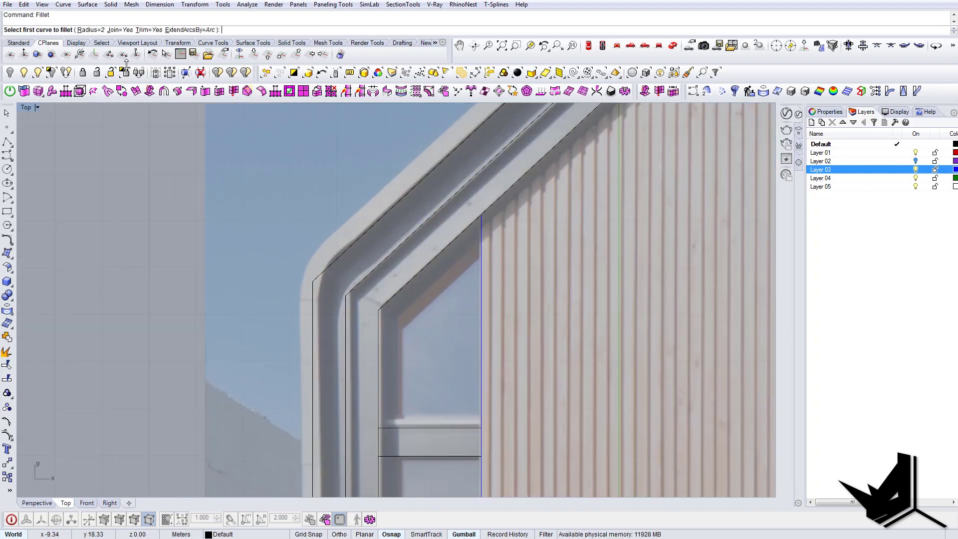
{"action": "left_click", "coordinate": [321, 274]}
{"action": "left_click", "coordinate": [316, 301]}
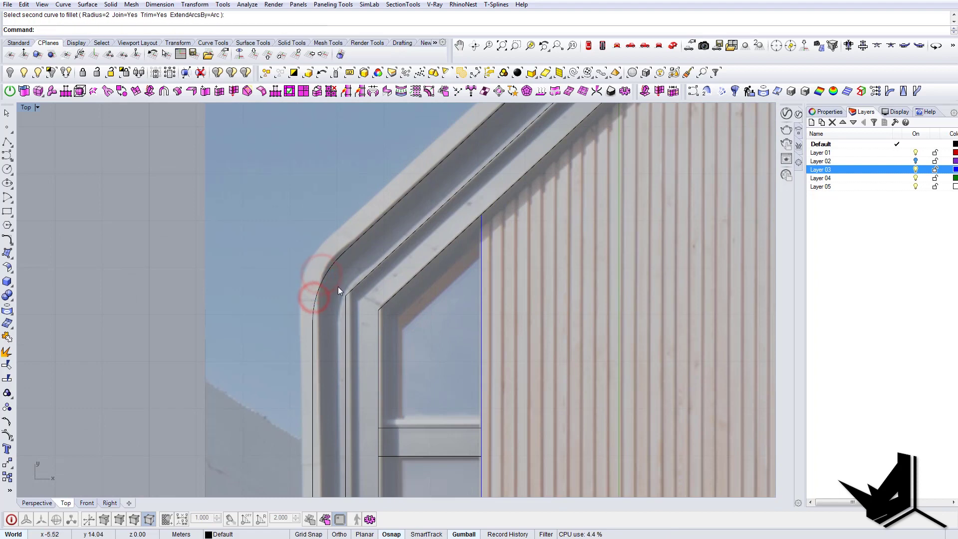
{"action": "scroll", "coordinate": [337, 287], "scroll_direction": "down", "scroll_amount": 2}
{"action": "key", "text": "ctrl+z"}
- Fillet the left eave corner of the outermost roof curve with a radius of 1.5
{"action": "scroll", "coordinate": [342, 274], "scroll_direction": "up", "scroll_amount": 4}
{"action": "type", "text": "F"}
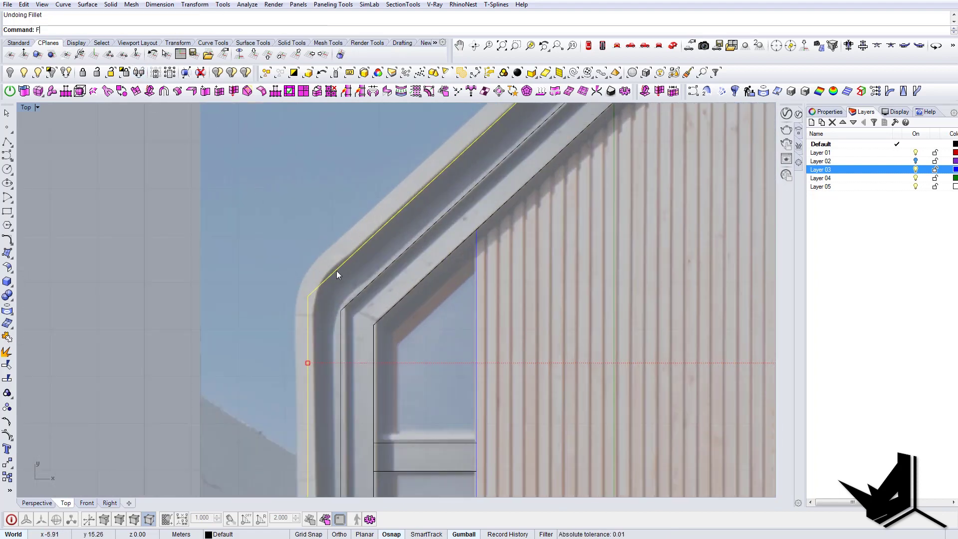
{"action": "type", "text": "illet"}
{"action": "key", "text": "Return"}
{"action": "left_click", "coordinate": [88, 30]}
{"action": "type", "text": "1.5"}
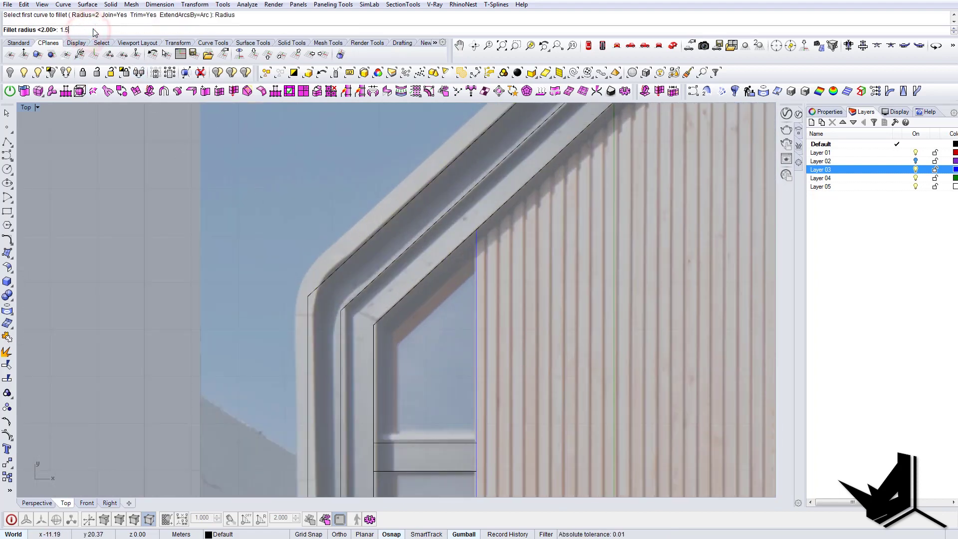
{"action": "key", "text": "Return"}
{"action": "left_click", "coordinate": [320, 287]}
{"action": "left_click", "coordinate": [308, 315]}
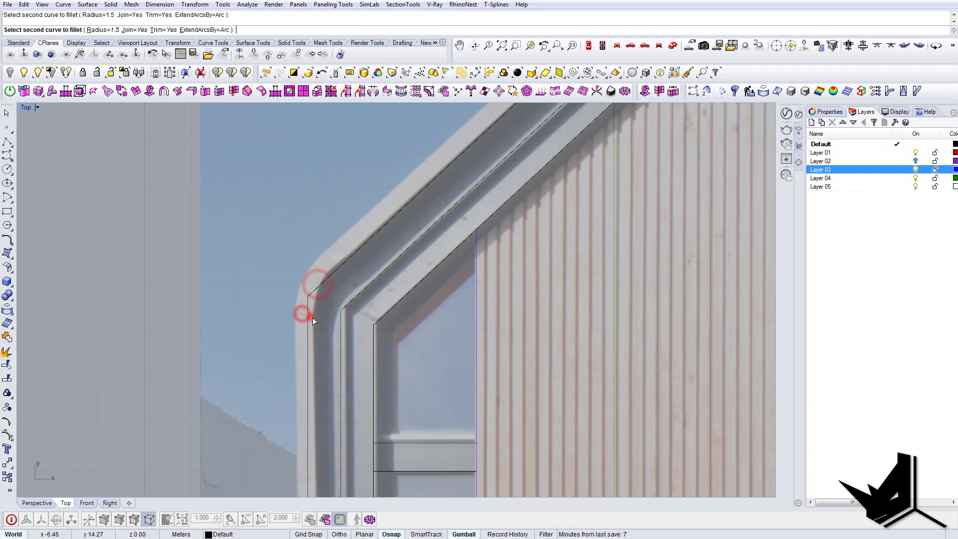
{"action": "scroll", "coordinate": [399, 324], "scroll_direction": "down", "scroll_amount": 5}
- Fillet the right eave corner of the outermost roof curve with the same 1.5 radius
{"action": "scroll", "coordinate": [593, 303], "scroll_direction": "up", "scroll_amount": 6}
{"action": "key", "text": "Return"}
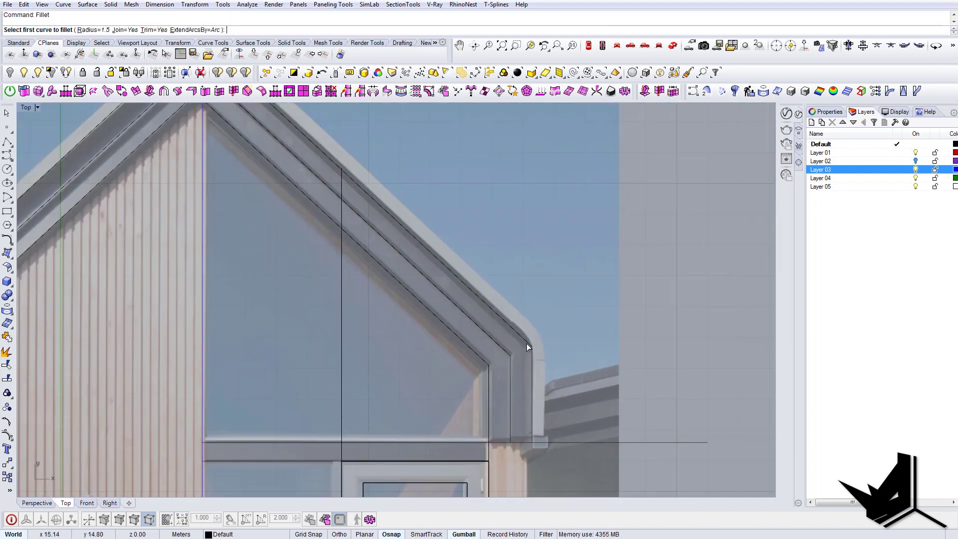
{"action": "left_click", "coordinate": [526, 343]}
{"action": "left_click", "coordinate": [532, 360]}
{"action": "left_click", "coordinate": [532, 360]}
{"action": "scroll", "coordinate": [556, 308], "scroll_direction": "down", "scroll_amount": 4}
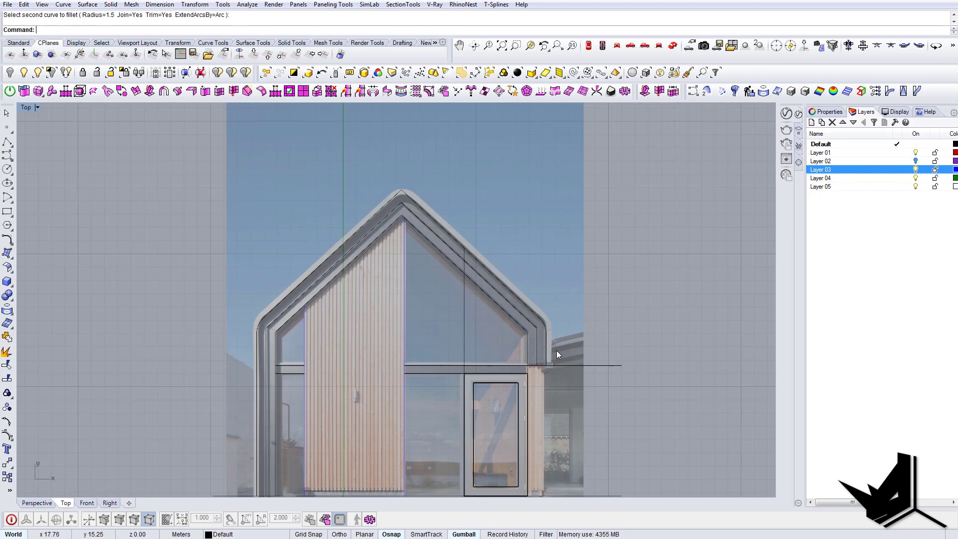
{"action": "scroll", "coordinate": [332, 271], "scroll_direction": "up", "scroll_amount": 1}
- Try to fillet the ridge corner of the outermost roof curve with a radius of 1.5
{"action": "left_click", "coordinate": [275, 237]}
{"action": "key", "text": "Escape"}
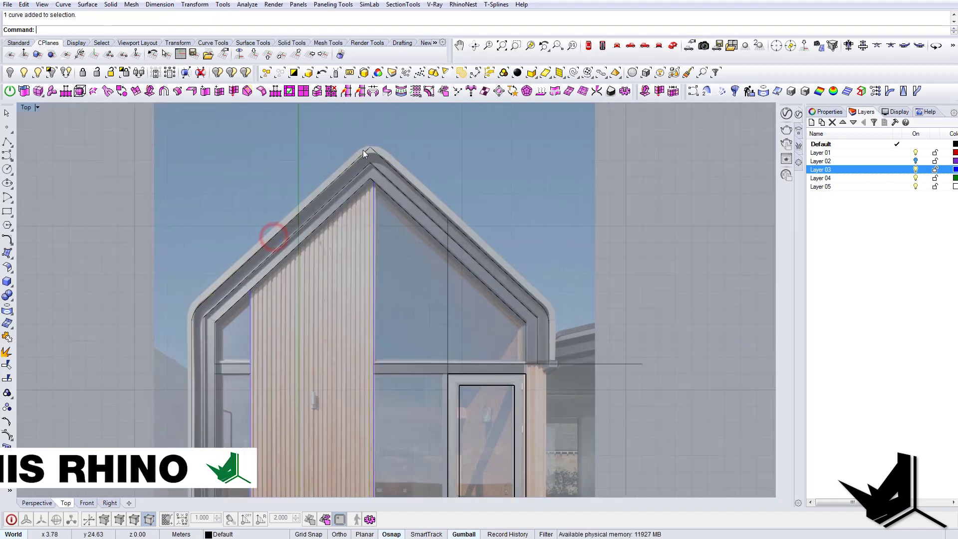
{"action": "scroll", "coordinate": [363, 151], "scroll_direction": "up", "scroll_amount": 6}
{"action": "key", "text": "Return"}
{"action": "left_click", "coordinate": [366, 156]}
{"action": "left_click", "coordinate": [388, 162]}
{"action": "left_click", "coordinate": [390, 160]}
{"action": "key", "text": "ctrl+z"}
{"action": "scroll", "coordinate": [425, 177], "scroll_direction": "down", "scroll_amount": 2}
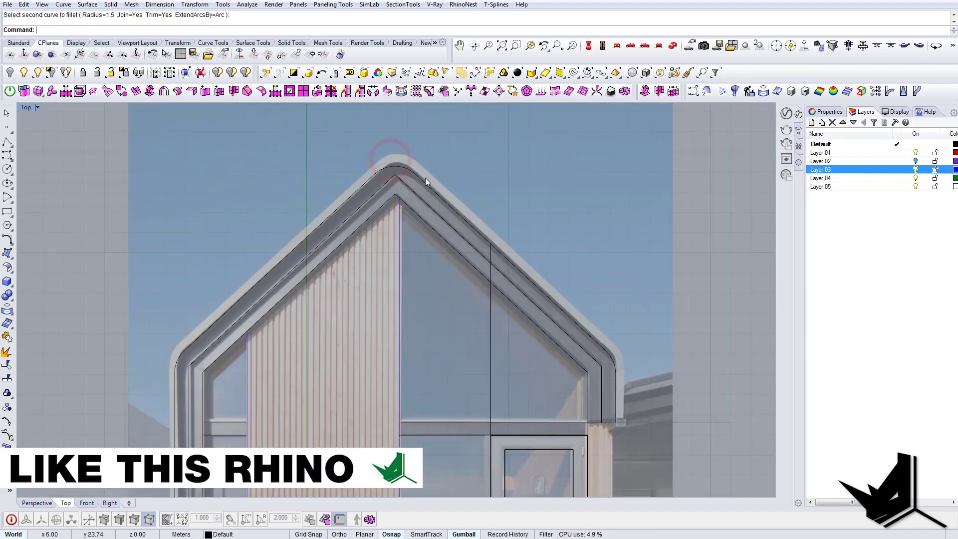
- Fillet the ridge corner of the outermost roof curve with a radius of 1
{"action": "scroll", "coordinate": [397, 162], "scroll_direction": "up", "scroll_amount": 2}
{"action": "type", "text": "Fillet"}
{"action": "key", "text": "Return"}
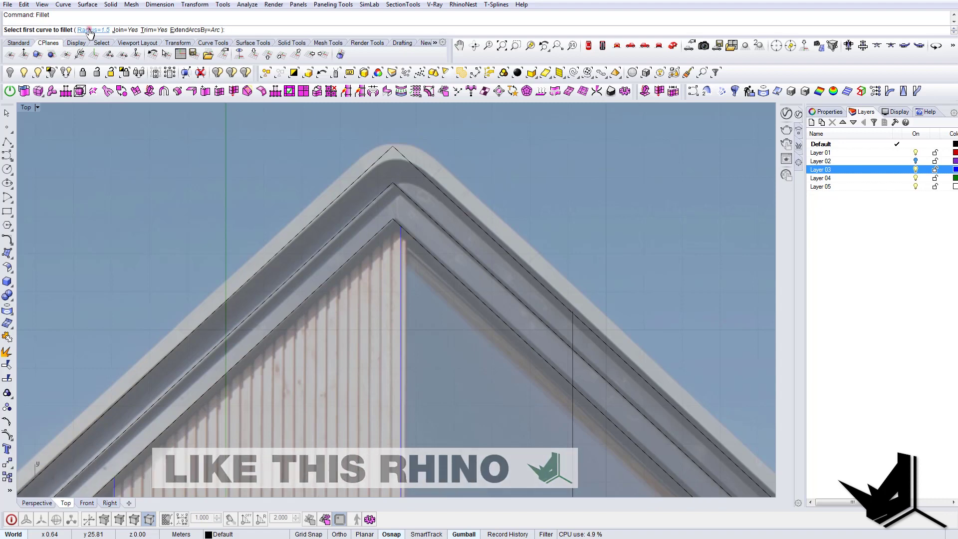
{"action": "left_click", "coordinate": [89, 30]}
{"action": "type", "text": "1"}
{"action": "key", "text": "Return"}
{"action": "left_click", "coordinate": [385, 154]}
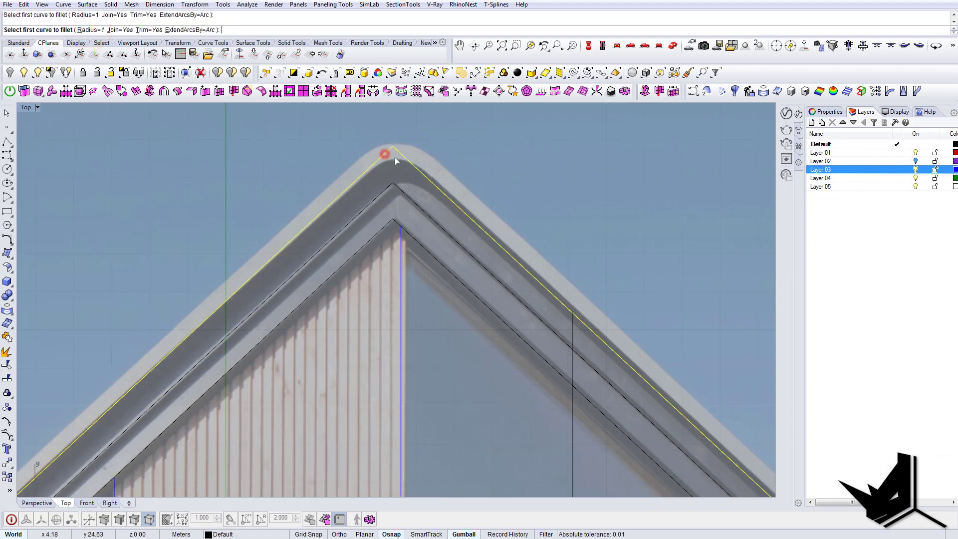
{"action": "left_click", "coordinate": [401, 154]}
{"action": "scroll", "coordinate": [549, 208], "scroll_direction": "down", "scroll_amount": 3}
{"action": "scroll", "coordinate": [574, 271], "scroll_direction": "up", "scroll_amount": 3}
- Offset the filleted roof curve outward by 0.5 to trace the outer edge of the roof trim
{"action": "scroll", "coordinate": [574, 271], "scroll_direction": "up", "scroll_amount": 2}
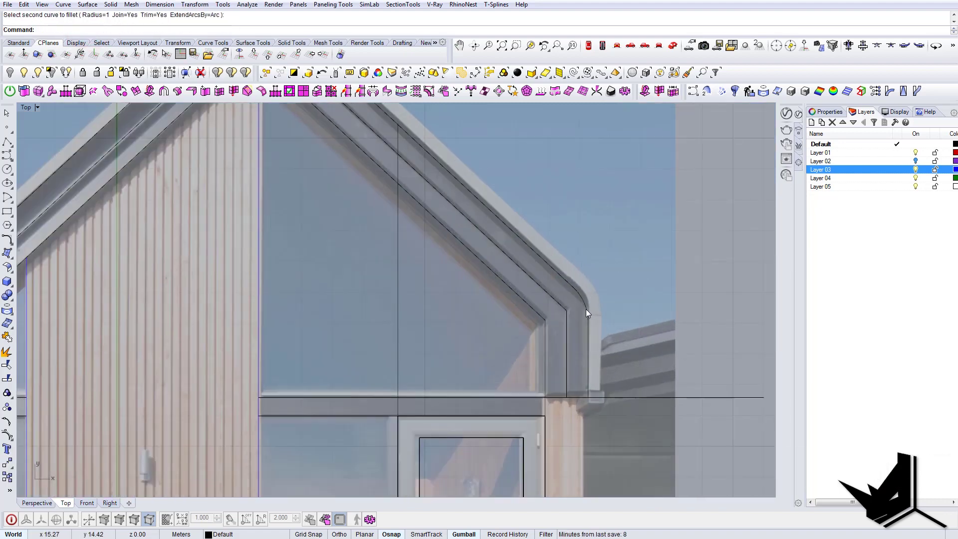
{"action": "left_click", "coordinate": [585, 301]}
{"action": "right_click_drag", "start_coordinate": [567, 298], "coordinate": [555, 313]}
{"action": "scroll", "coordinate": [534, 307], "scroll_direction": "down", "scroll_amount": 3}
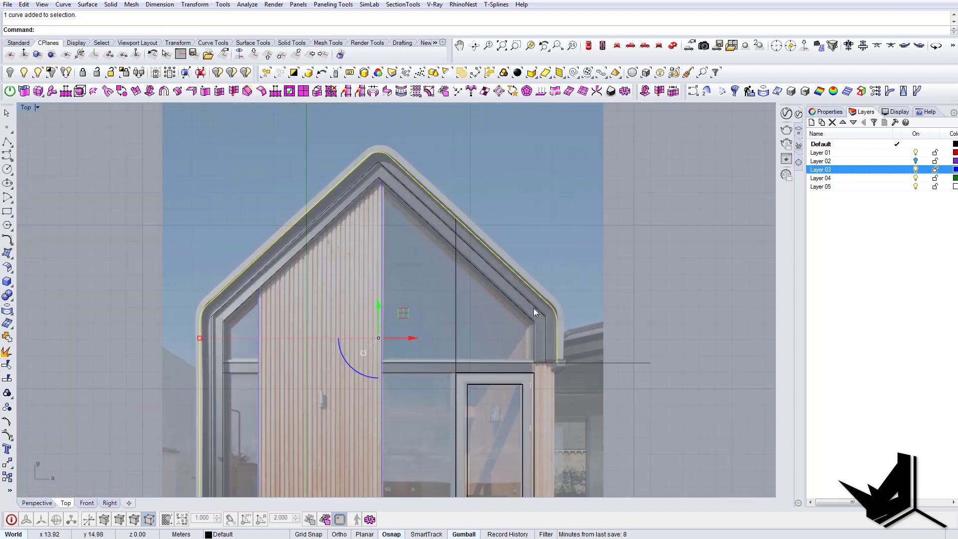
{"action": "type", "text": "o"}
{"action": "key", "text": "Return"}
{"action": "scroll", "coordinate": [559, 257], "scroll_direction": "up", "scroll_amount": 3}
{"action": "type", "text": "0.5"}
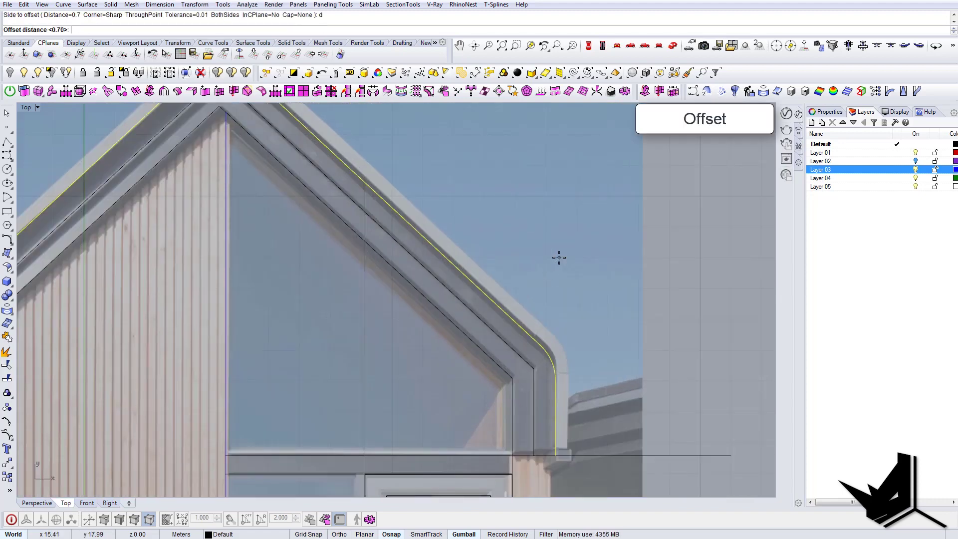
{"action": "key", "text": "Return"}
{"action": "left_click", "coordinate": [559, 258]}
{"action": "scroll", "coordinate": [559, 258], "scroll_direction": "down", "scroll_amount": 3}
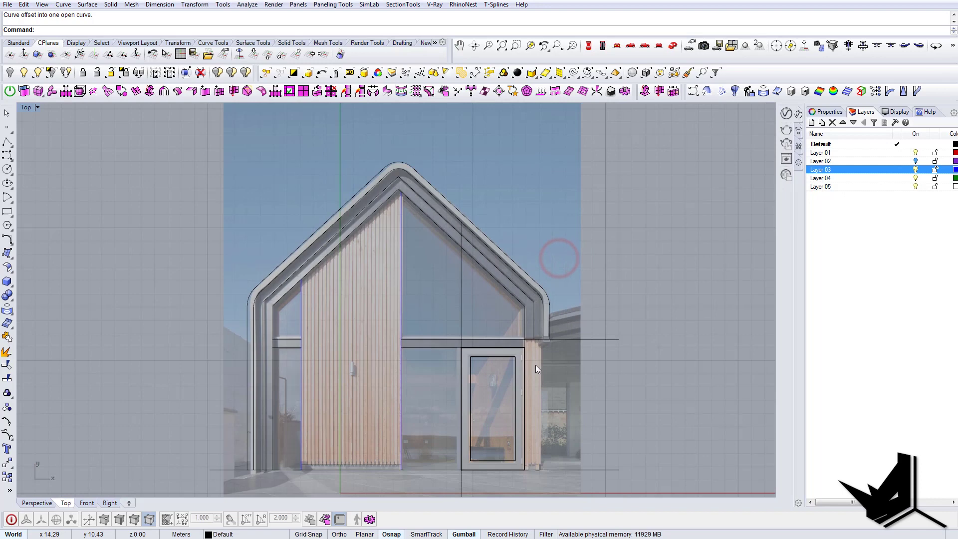
{"action": "scroll", "coordinate": [582, 316], "scroll_direction": "up", "scroll_amount": 4}
{"action": "scroll", "coordinate": [581, 324], "scroll_direction": "down", "scroll_amount": 6}
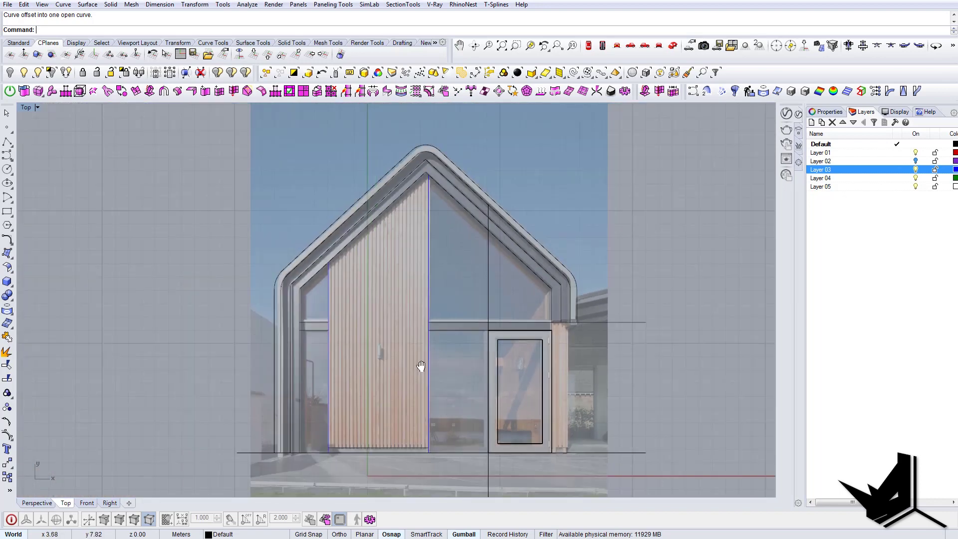
{"action": "scroll", "coordinate": [316, 473], "scroll_direction": "up", "scroll_amount": 2}
{"action": "right_click_drag", "start_coordinate": [461, 443], "coordinate": [395, 439]}
{"action": "type", "text": "Trim"}
{"action": "key", "text": "Return"}
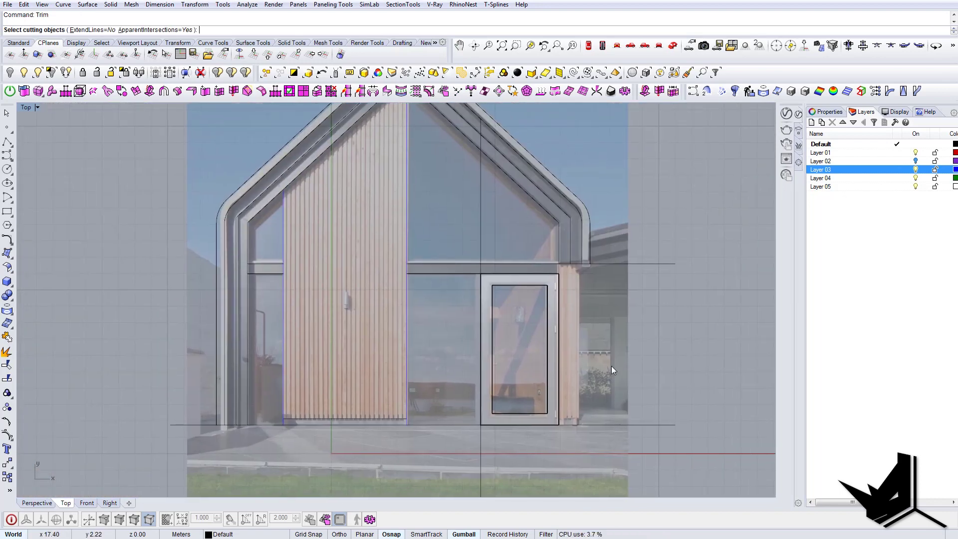
{"action": "key", "text": "Escape"}
- Use CurveBoolean on all façade curves and keep the band between the two rounded roof curves as a closed outline
{"action": "right_click_drag", "start_coordinate": [582, 286], "coordinate": [572, 281]}
{"action": "type", "text": "CB"}
{"action": "key", "text": "Return"}
{"action": "scroll", "coordinate": [596, 382], "scroll_direction": "down", "scroll_amount": 4}
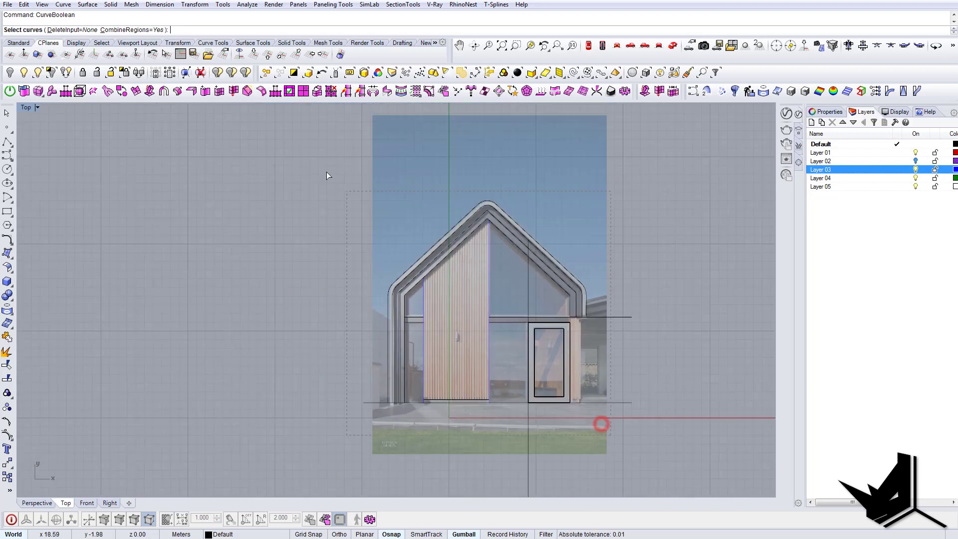
{"action": "left_click_drag", "start_coordinate": [326, 172], "coordinate": [325, 169]}
{"action": "key", "text": "Return"}
{"action": "scroll", "coordinate": [521, 205], "scroll_direction": "up", "scroll_amount": 8}
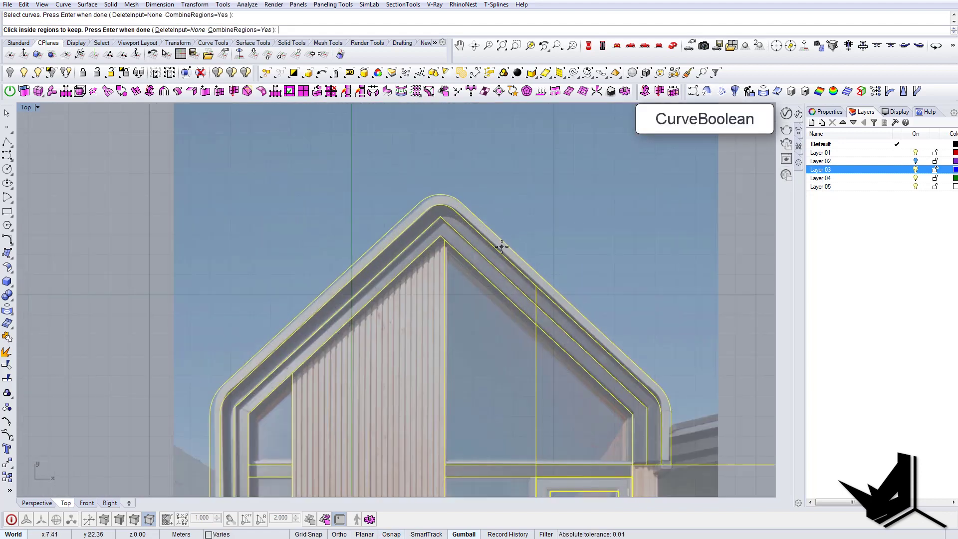
{"action": "left_click", "coordinate": [501, 247]}
{"action": "scroll", "coordinate": [502, 247], "scroll_direction": "down", "scroll_amount": 8}
{"action": "scroll", "coordinate": [496, 380], "scroll_direction": "up", "scroll_amount": 4}
{"action": "key", "text": "Return"}
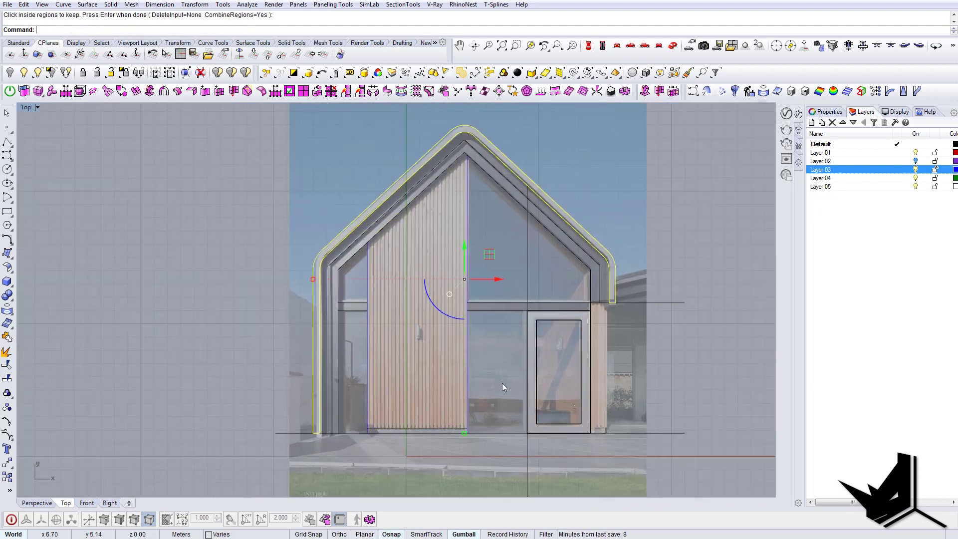
- Move the closed roof band outline to Layer 04 and clear the selection
{"action": "left_click", "coordinate": [820, 178]}
{"action": "right_click", "coordinate": [820, 178]}
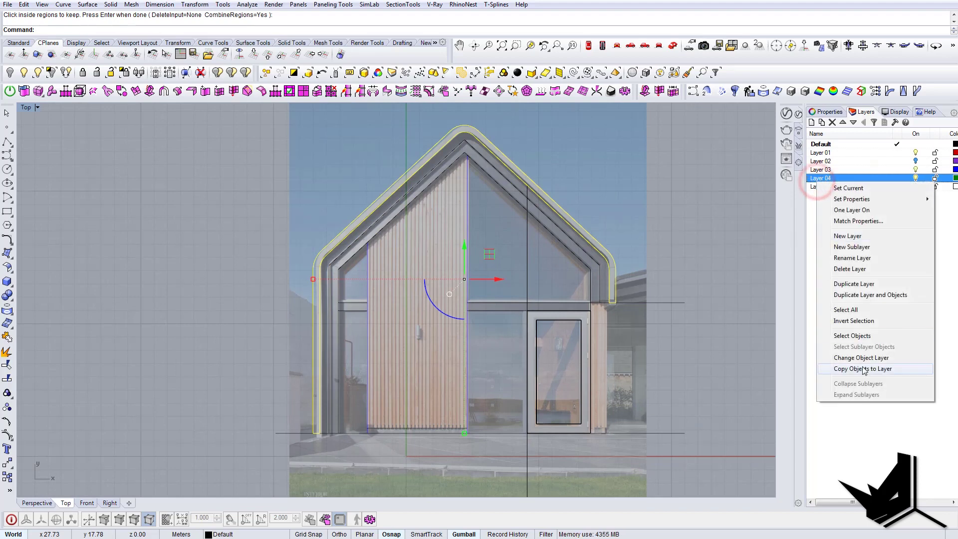
{"action": "left_click", "coordinate": [864, 356]}
{"action": "right_click_drag", "start_coordinate": [473, 311], "coordinate": [454, 271]}
{"action": "key", "text": "Escape"}
{"action": "scroll", "coordinate": [308, 186], "scroll_direction": "up", "scroll_amount": 2}
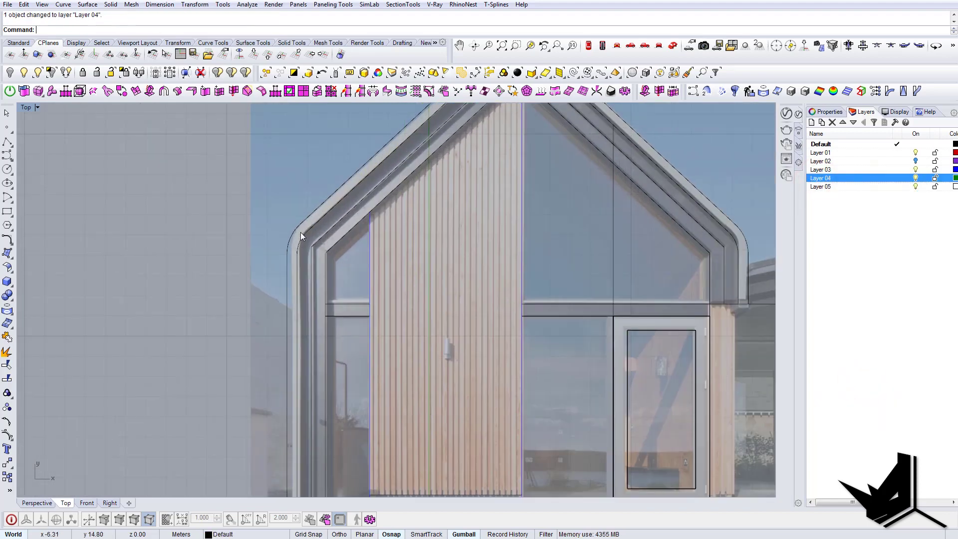
- Delete the two original open roof curves that overlap the closed Layer 04 band outline
{"action": "left_click", "coordinate": [300, 227]}
{"action": "left_click", "coordinate": [339, 262]}
{"action": "left_click", "coordinate": [302, 235]}
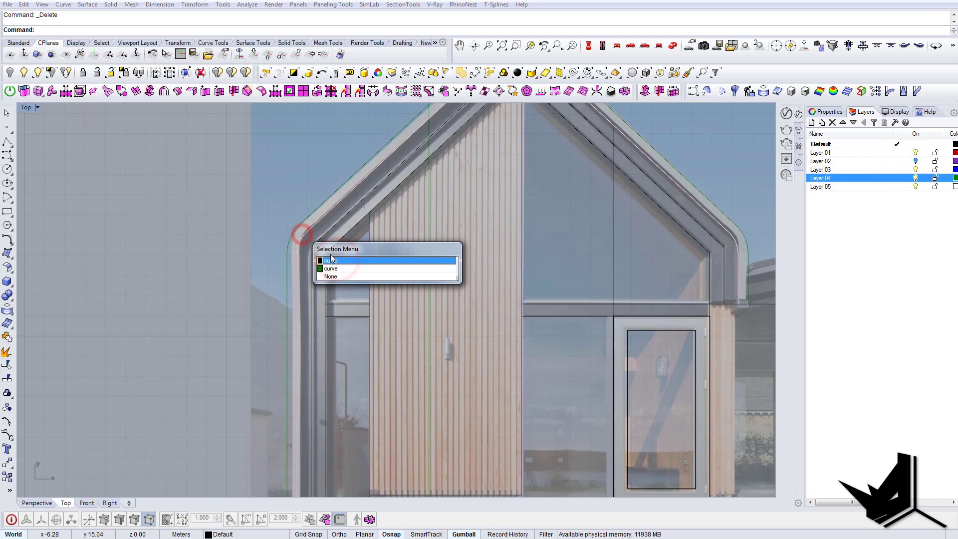
{"action": "left_click", "coordinate": [335, 262]}
{"action": "key", "text": "Delete"}
{"action": "scroll", "coordinate": [512, 274], "scroll_direction": "down", "scroll_amount": 3}
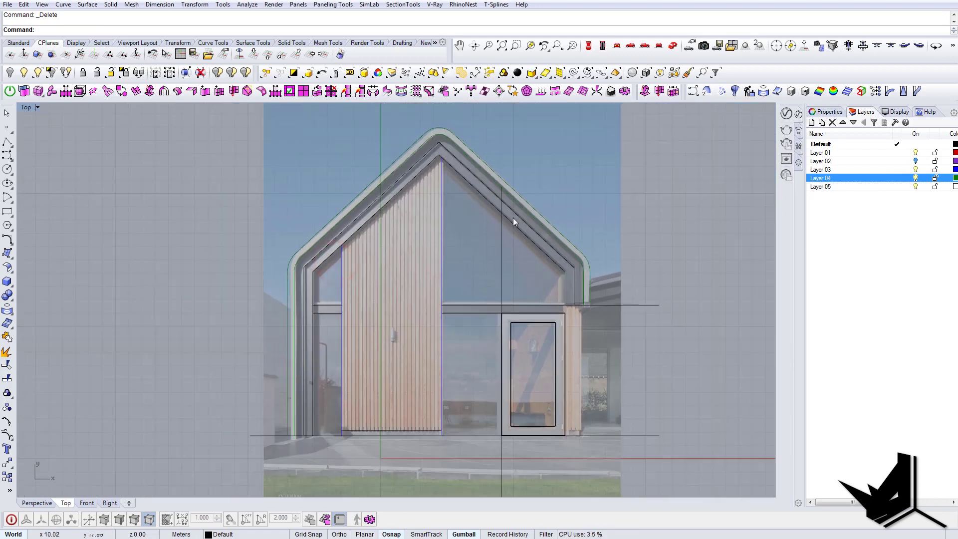
- Trim the part of the horizontal line above the door that extends past the roof's right edge, using all curves as cutters
{"action": "scroll", "coordinate": [513, 217], "scroll_direction": "up", "scroll_amount": 3}
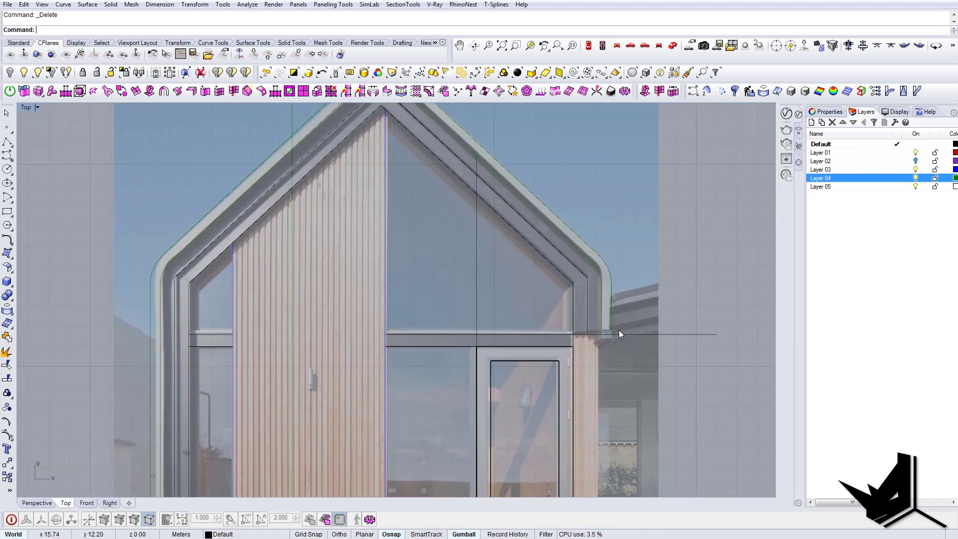
{"action": "type", "text": "tr"}
{"action": "key", "text": "Return"}
{"action": "key", "text": "ctrl+a"}
{"action": "right_click", "coordinate": [628, 357]}
{"action": "left_click", "coordinate": [634, 334]}
{"action": "right_click", "coordinate": [639, 351]}
{"action": "scroll", "coordinate": [630, 342], "scroll_direction": "down", "scroll_amount": 8}
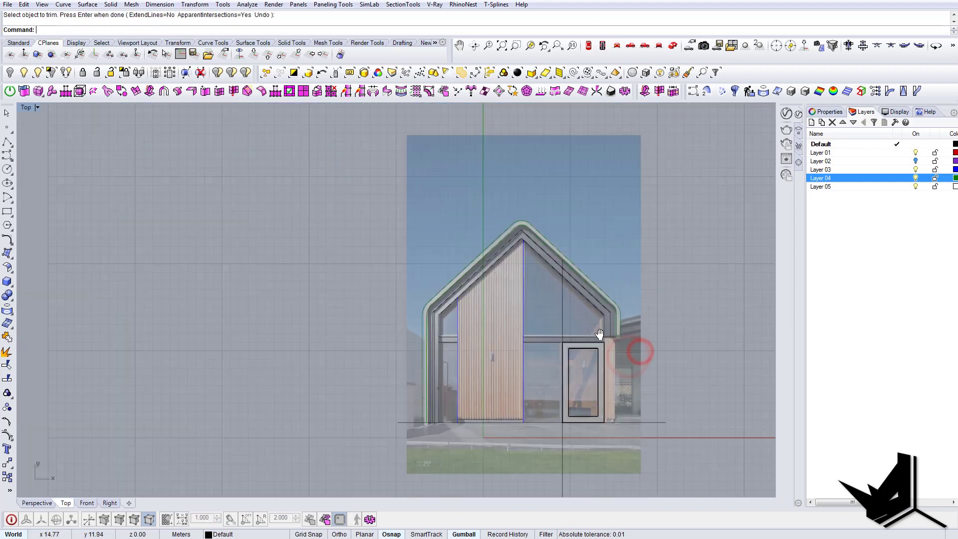
{"action": "right_click_drag", "start_coordinate": [639, 351], "coordinate": [611, 288]}
{"action": "scroll", "coordinate": [447, 338], "scroll_direction": "up", "scroll_amount": 4}
{"action": "scroll", "coordinate": [447, 339], "scroll_direction": "up", "scroll_amount": 2}
{"action": "right_click", "coordinate": [723, 400]}
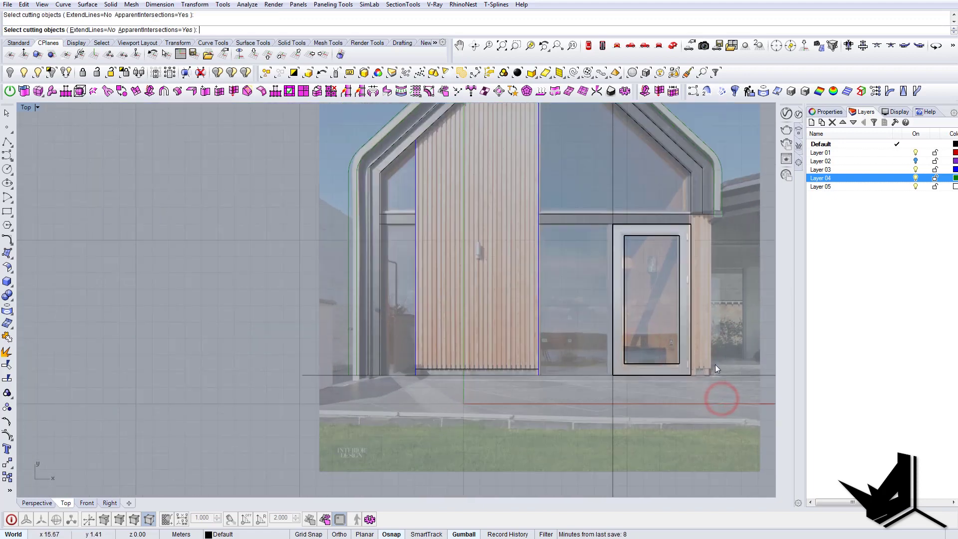
{"action": "right_click", "coordinate": [697, 303]}
{"action": "right_click_drag", "start_coordinate": [730, 311], "coordinate": [658, 310]}
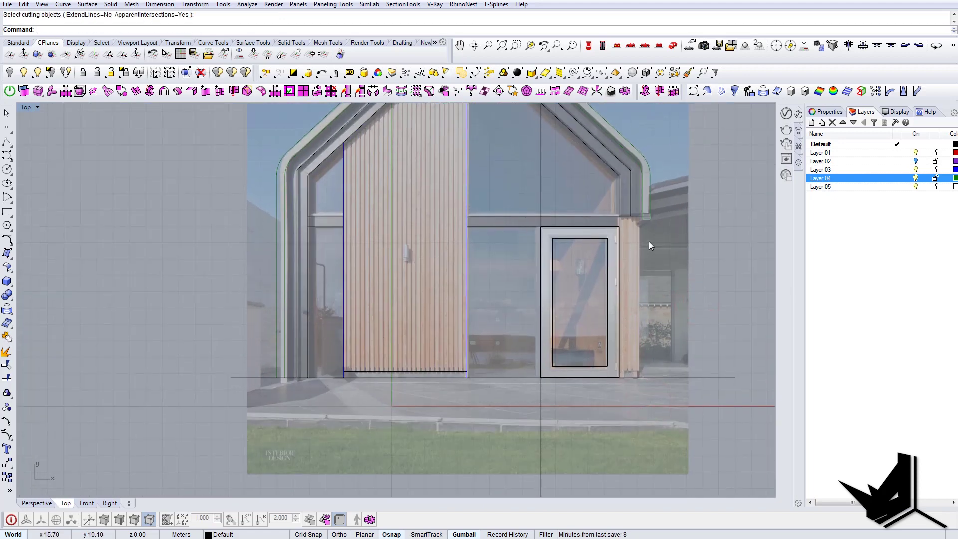
{"action": "right_click_drag", "start_coordinate": [642, 263], "coordinate": [625, 261]}
{"action": "scroll", "coordinate": [630, 272], "scroll_direction": "up", "scroll_amount": 2}
{"action": "scroll", "coordinate": [630, 272], "scroll_direction": "up", "scroll_amount": 1}
{"action": "type", "text": "line"}
{"action": "key", "text": "Return"}
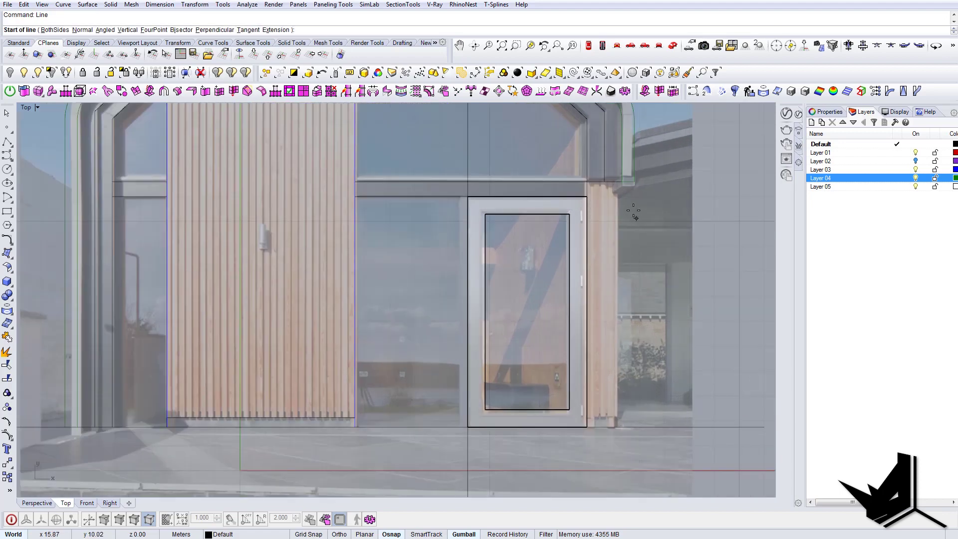
{"action": "key", "text": "Escape"}
{"action": "right_click_drag", "start_coordinate": [182, 319], "coordinate": [305, 374]}
{"action": "scroll", "coordinate": [304, 370], "scroll_direction": "down", "scroll_amount": 2}
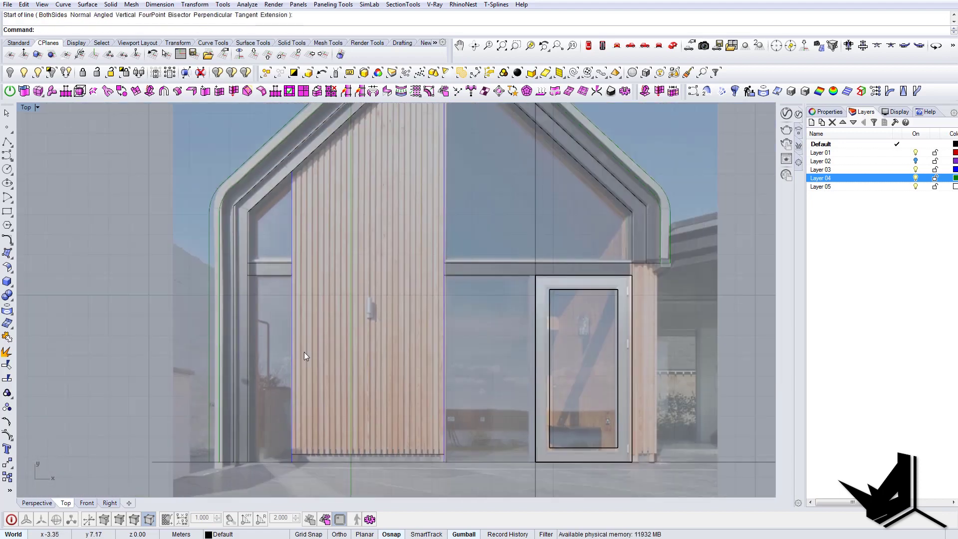
- Draw a vertical line from the inner lower corner of the roof band's right end down to the ground line
{"action": "left_click", "coordinate": [235, 229]}
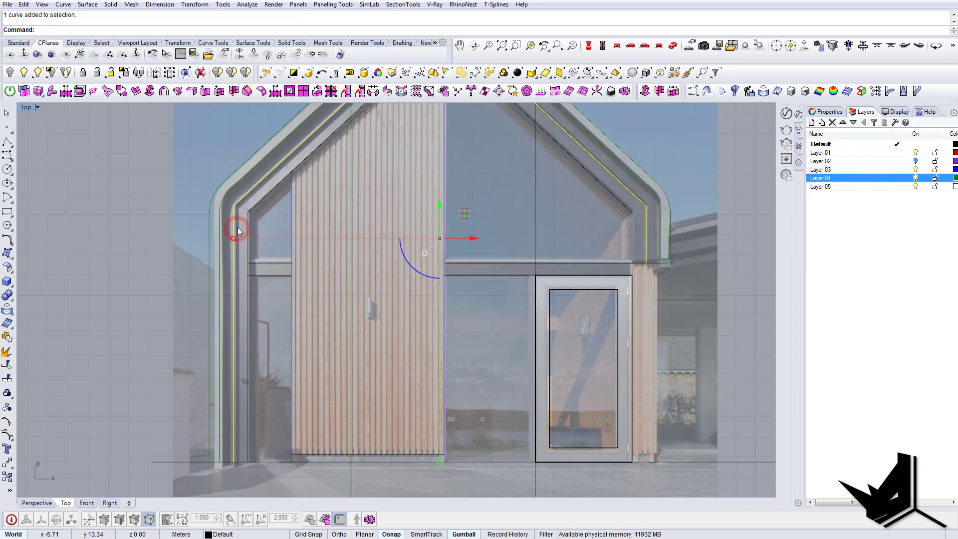
{"action": "right_click_drag", "start_coordinate": [261, 290], "coordinate": [252, 291]}
{"action": "left_click", "coordinate": [211, 273]}
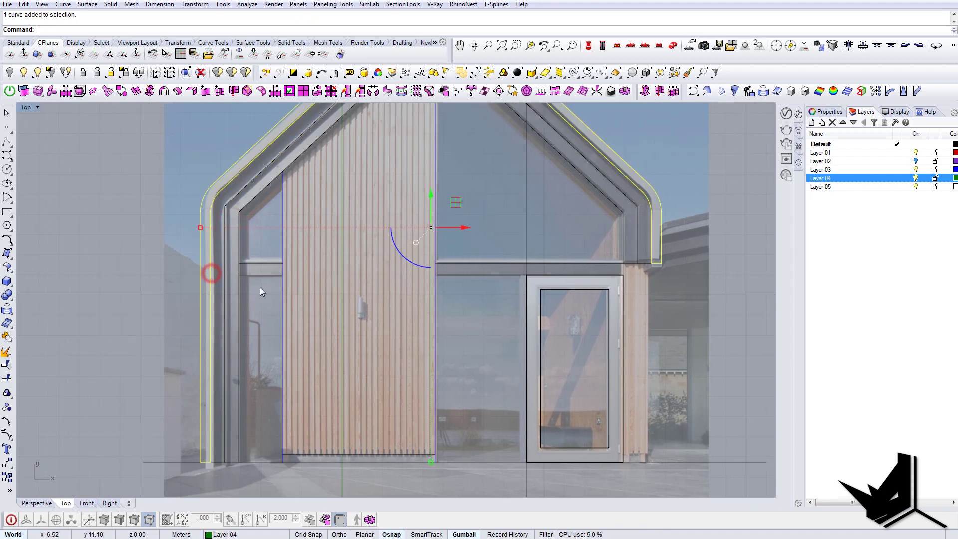
{"action": "right_click_drag", "start_coordinate": [565, 323], "coordinate": [553, 317]}
{"action": "type", "text": "Line"}
{"action": "key", "text": "Return"}
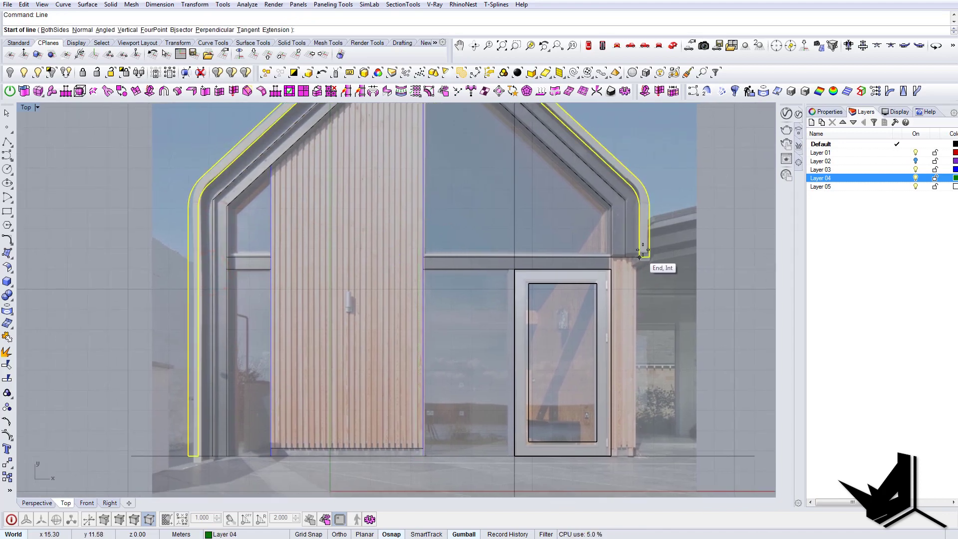
{"action": "left_click", "coordinate": [639, 257]}
{"action": "left_click", "coordinate": [640, 456]}
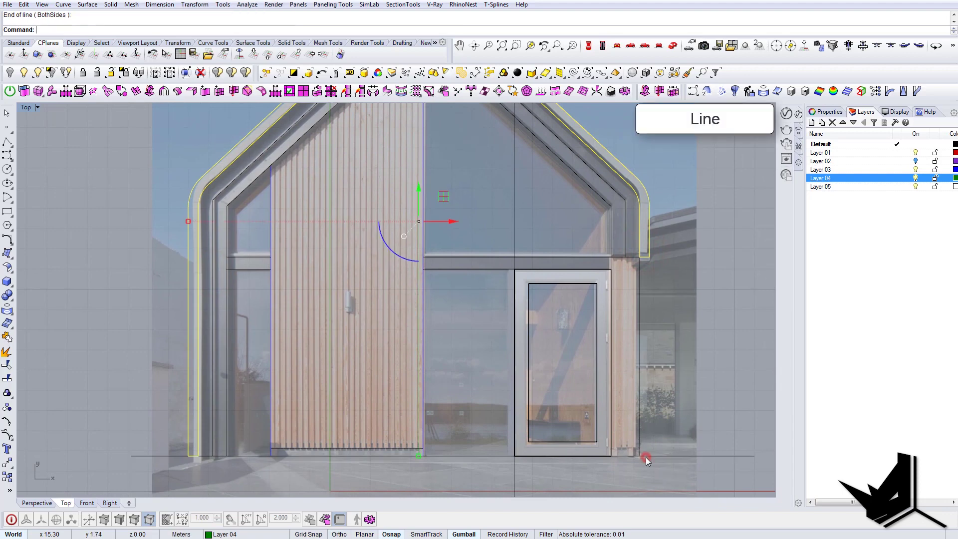
{"action": "scroll", "coordinate": [634, 452], "scroll_direction": "down", "scroll_amount": 5}
{"action": "scroll", "coordinate": [471, 242], "scroll_direction": "up", "scroll_amount": 2}
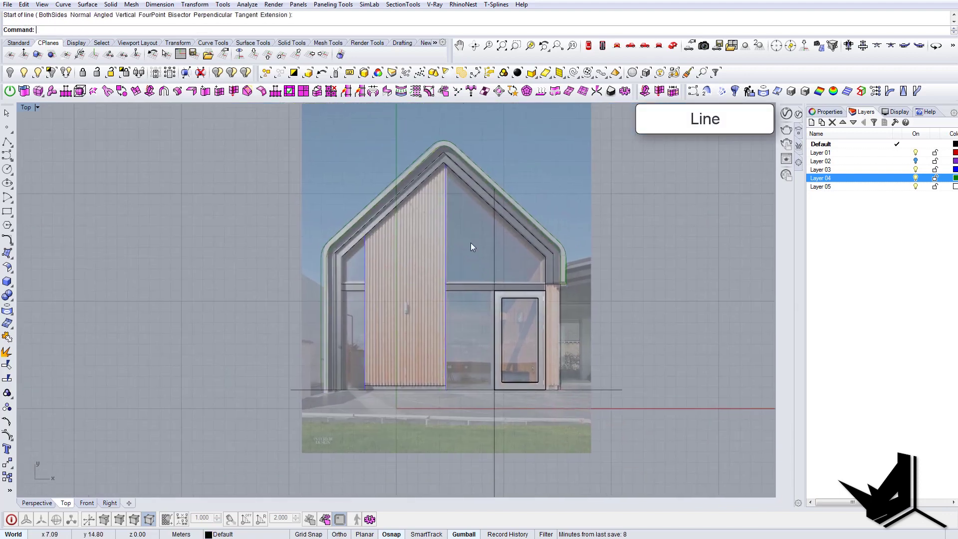
- Use CurveBoolean on all façade curves and keep the band between the innermost and middle roof curves as a closed outline
{"action": "scroll", "coordinate": [456, 136], "scroll_direction": "down", "scroll_amount": 2}
{"action": "type", "text": "CurveBoolean"}
{"action": "key", "text": "Return"}
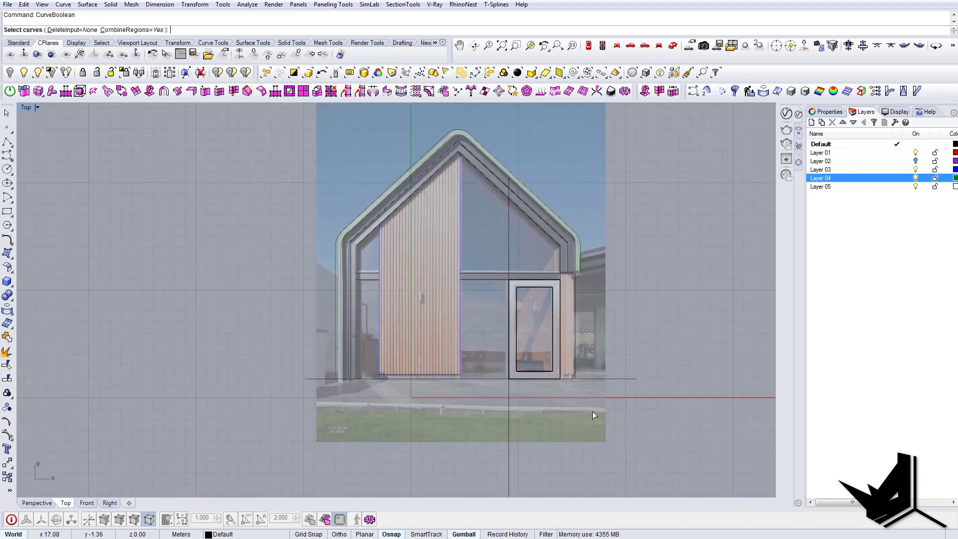
{"action": "left_click_drag", "start_coordinate": [592, 412], "coordinate": [291, 145]}
{"action": "key", "text": "Return"}
{"action": "scroll", "coordinate": [559, 231], "scroll_direction": "up", "scroll_amount": 6}
{"action": "left_click", "coordinate": [571, 289]}
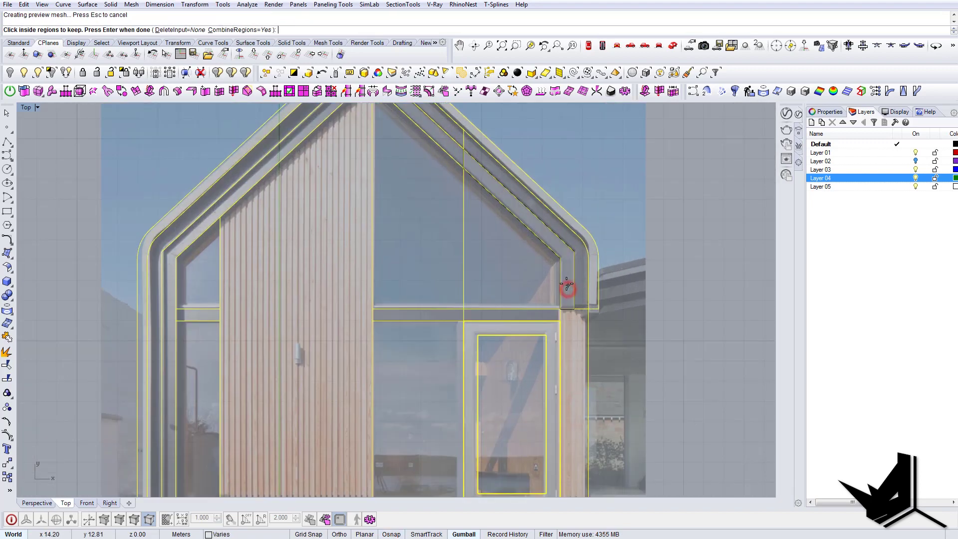
{"action": "right_click_drag", "start_coordinate": [377, 121], "coordinate": [439, 169]}
{"action": "left_click", "coordinate": [481, 164]}
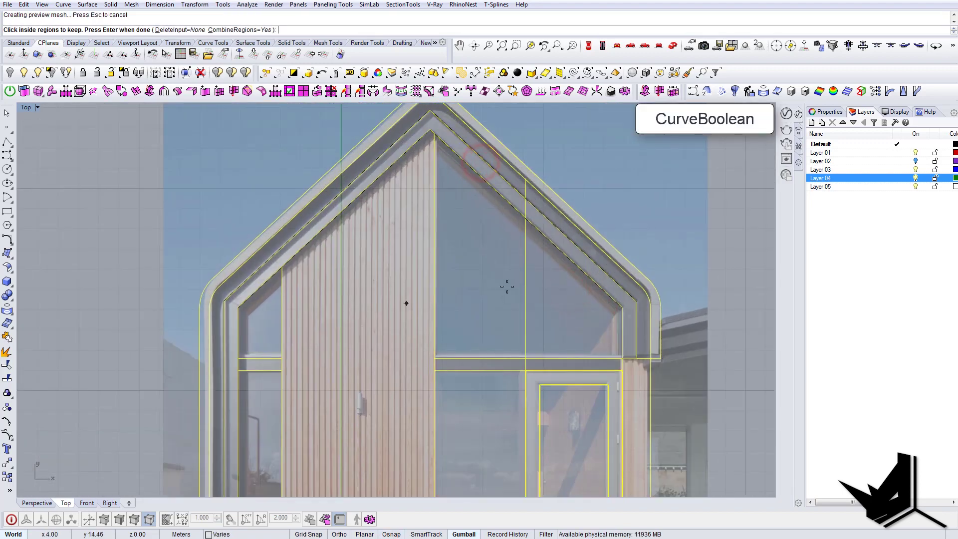
{"action": "scroll", "coordinate": [522, 213], "scroll_direction": "up", "scroll_amount": 2}
{"action": "right_click_drag", "start_coordinate": [538, 278], "coordinate": [537, 231]}
{"action": "scroll", "coordinate": [522, 212], "scroll_direction": "down", "scroll_amount": 4}
{"action": "key", "text": "Return"}
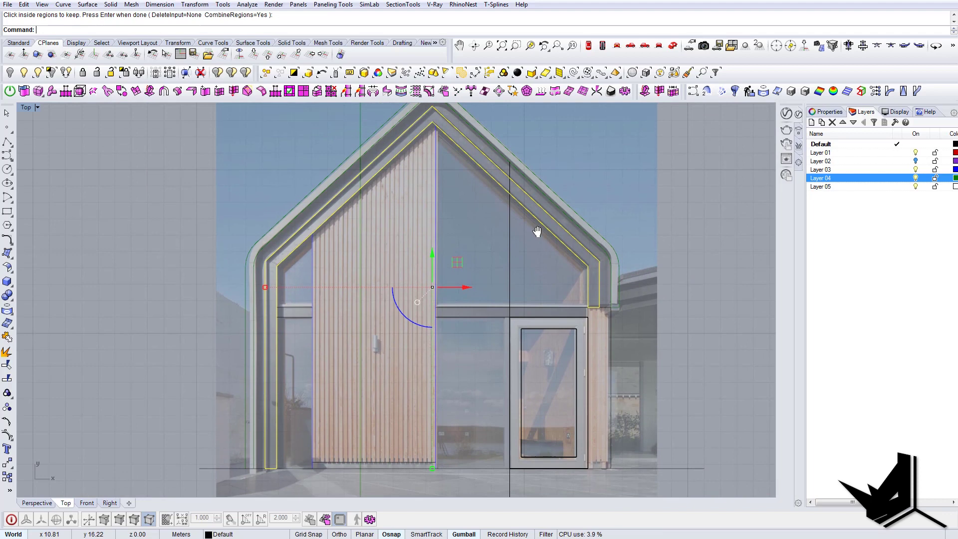
- Run CurveBoolean again on all façade curves and keep the band between the middle roof curve and the Layer 04 outline
{"action": "left_click", "coordinate": [626, 376]}
{"action": "key", "text": "Return"}
{"action": "left_click_drag", "start_coordinate": [316, 128], "coordinate": [316, 129]}
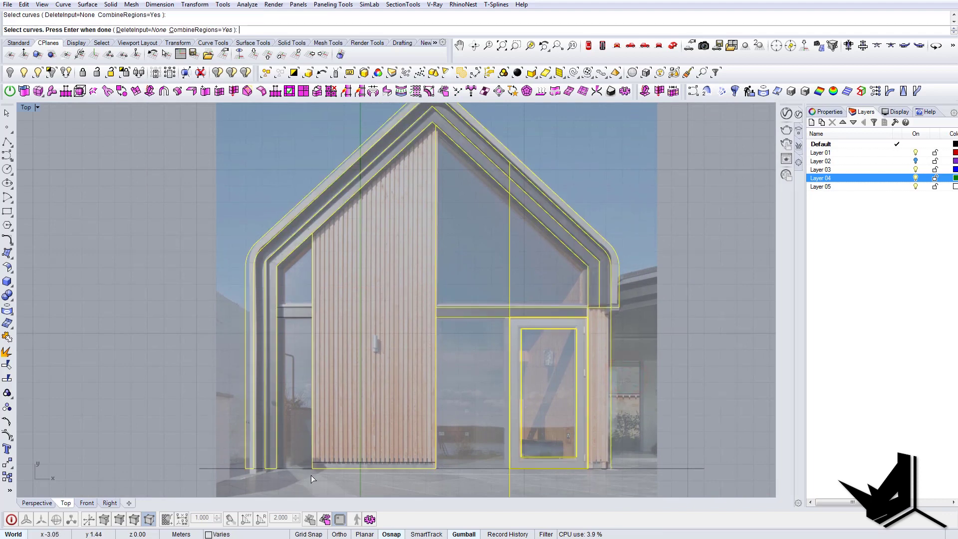
{"action": "left_click_drag", "start_coordinate": [235, 426], "coordinate": [236, 427]}
{"action": "key", "text": "Return"}
{"action": "left_click", "coordinate": [606, 276]}
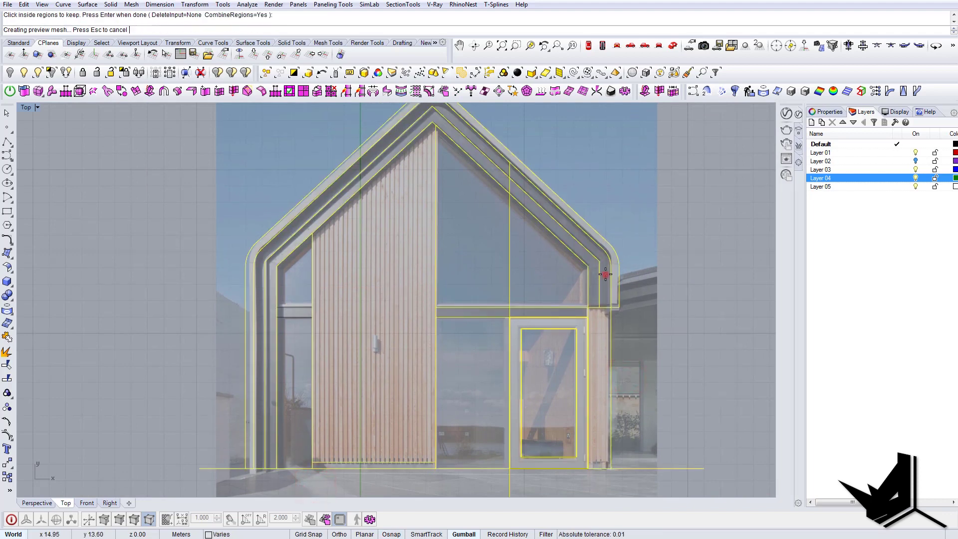
{"action": "right_click_drag", "start_coordinate": [490, 153], "coordinate": [515, 200]}
{"action": "left_click", "coordinate": [516, 202]}
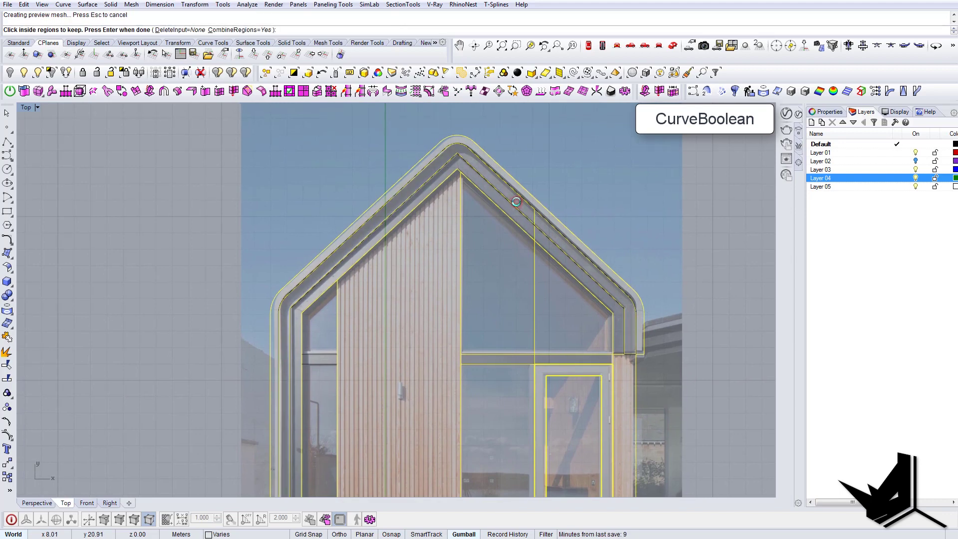
{"action": "key", "text": "Return"}
{"action": "right_click_drag", "start_coordinate": [582, 342], "coordinate": [517, 285]}
- Clear the selection and delete the long vertical construction line running along the door's left edge
{"action": "key", "text": "Escape"}
{"action": "left_click", "coordinate": [501, 244]}
{"action": "key", "text": "Delete"}
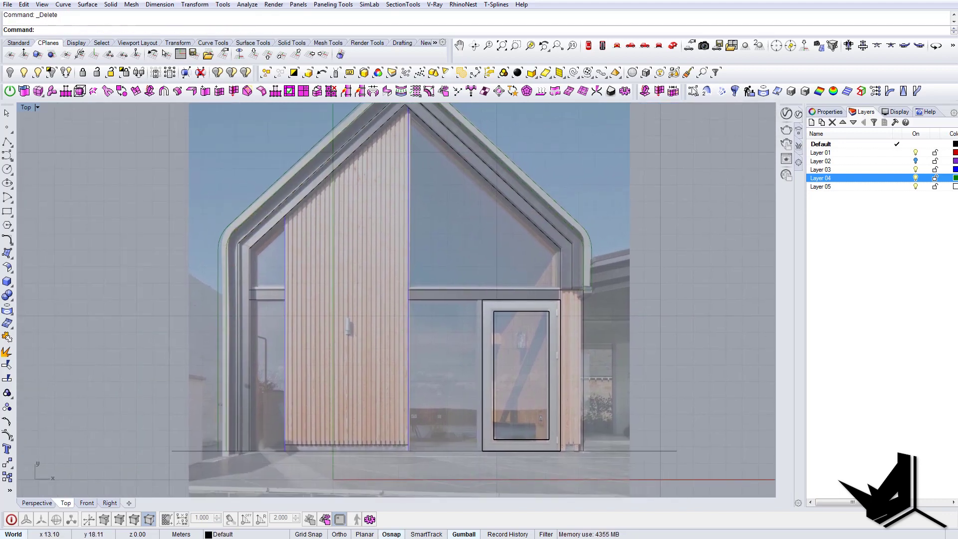
- Switch to a perspective view of the façade and turn on Layer 02 to show the cladding strips
{"action": "left_click", "coordinate": [674, 45]}
{"action": "right_click_drag", "start_coordinate": [601, 170], "coordinate": [526, 298]}
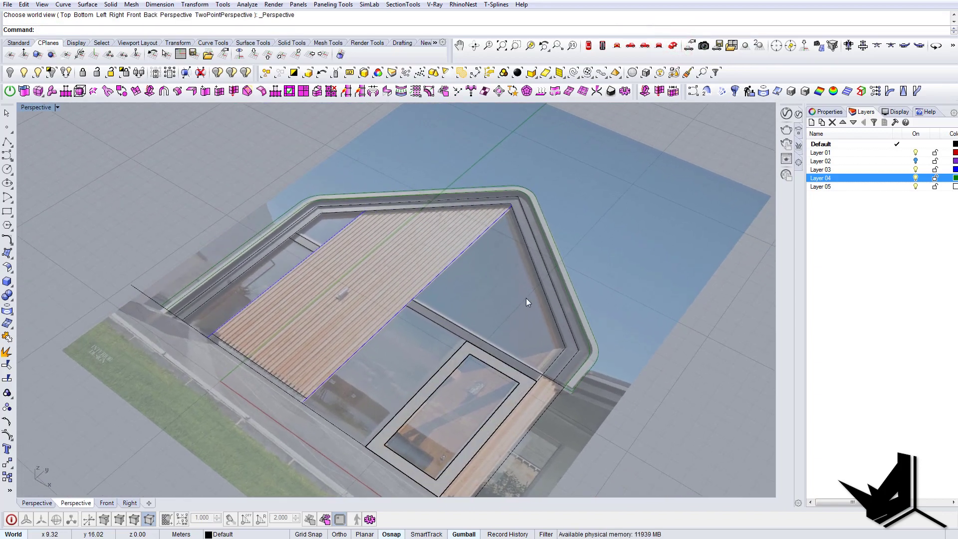
{"action": "scroll", "coordinate": [486, 267], "scroll_direction": "down", "scroll_amount": 6}
{"action": "left_click", "coordinate": [916, 162]}
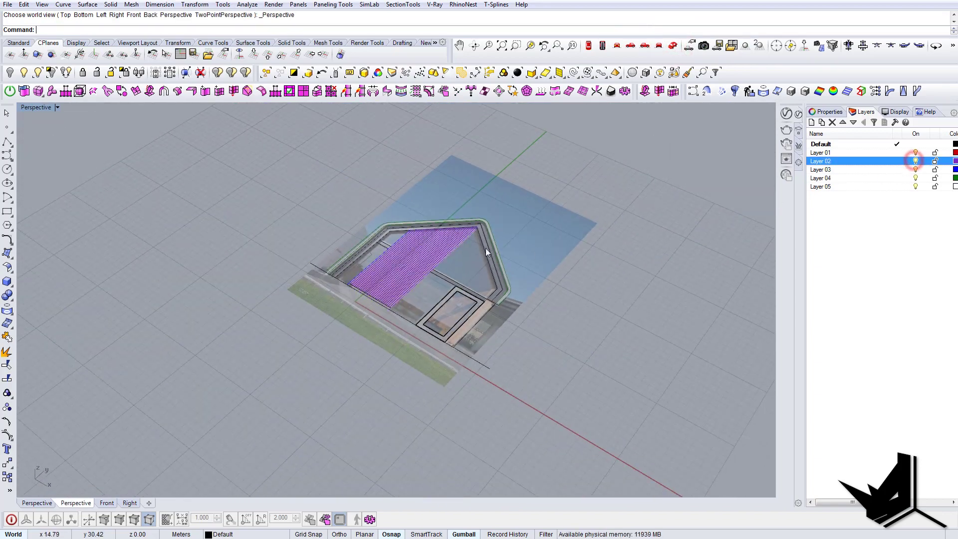
{"action": "right_click_drag", "start_coordinate": [486, 248], "coordinate": [457, 302]}
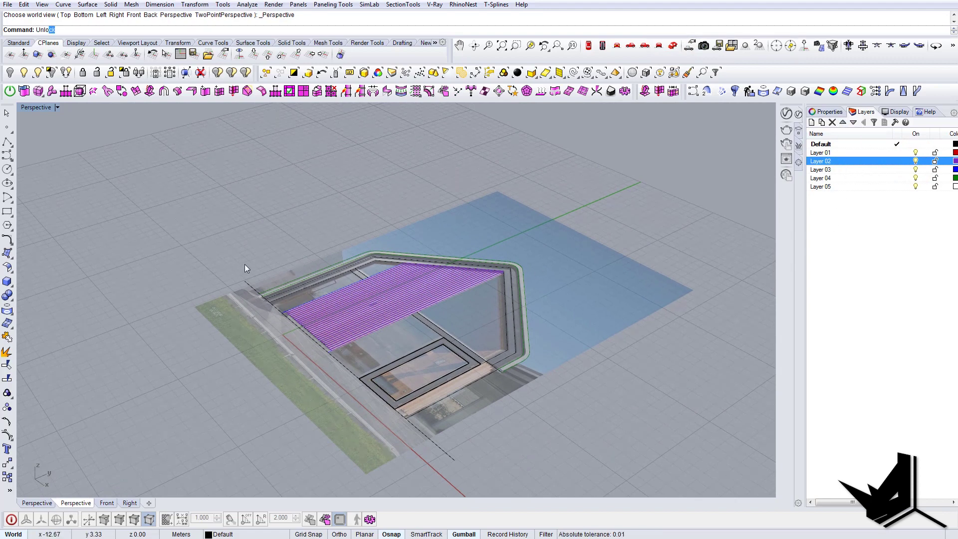
- Unlock the reference photo surface and hide it
{"action": "key", "text": "Return"}
{"action": "left_click", "coordinate": [546, 311]}
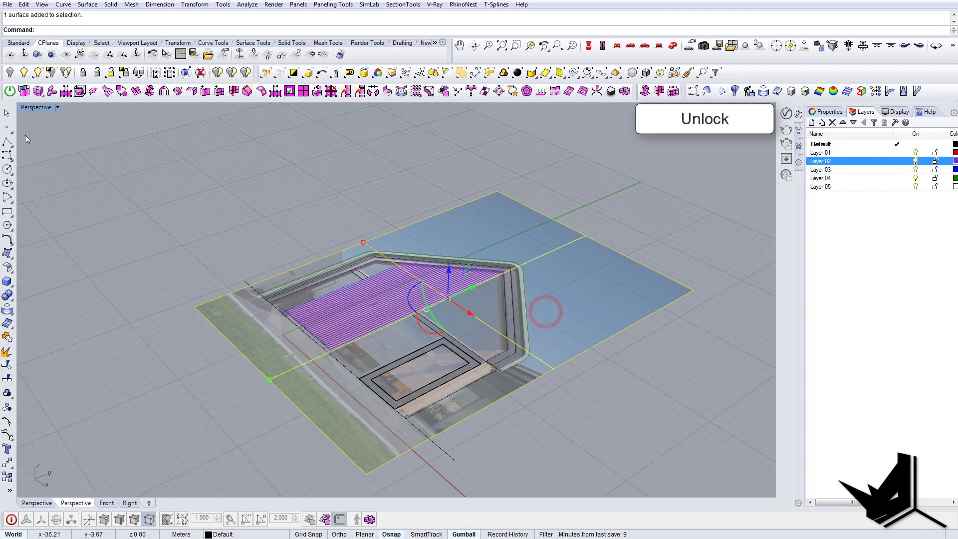
{"action": "left_click", "coordinate": [10, 72]}
- Select all façade geometry and place a copy of it in front of the original
{"action": "scroll", "coordinate": [356, 289], "scroll_direction": "down", "scroll_amount": 5}
{"action": "left_click_drag", "start_coordinate": [252, 203], "coordinate": [522, 393]}
{"action": "right_click_drag", "start_coordinate": [521, 394], "coordinate": [474, 383]}
{"action": "right_click_drag", "start_coordinate": [417, 334], "coordinate": [446, 342]}
{"action": "left_click_drag", "start_coordinate": [433, 296], "coordinate": [221, 359], "text": "alt"}
{"action": "right_click_drag", "start_coordinate": [220, 359], "coordinate": [328, 280]}
- Rotate the copied façade 90 degrees so that it stands upright
{"action": "left_click", "coordinate": [340, 316]}
{"action": "type", "text": "90"}
{"action": "key", "text": "Return"}
- Move the upright façade copy from the foot of its rightmost vertical line to ground level, with target 0,0,0, and clear the selection
{"action": "type", "text": "m"}
{"action": "key", "text": "Return"}
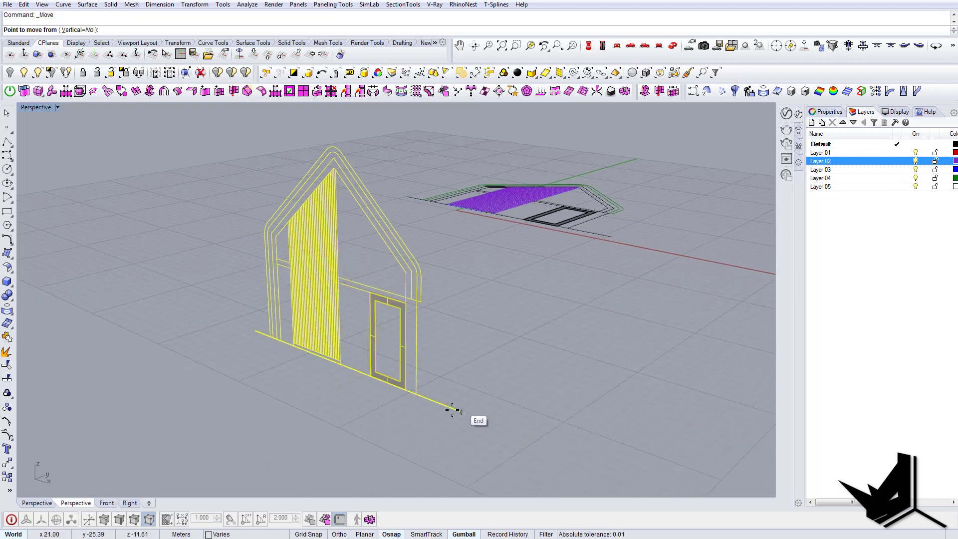
{"action": "left_click", "coordinate": [418, 394]}
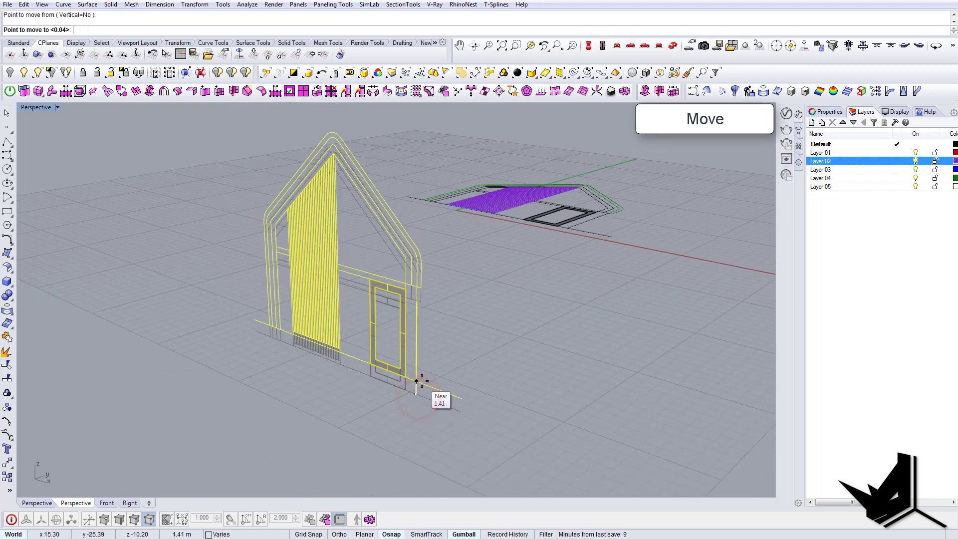
{"action": "key", "text": "Return"}
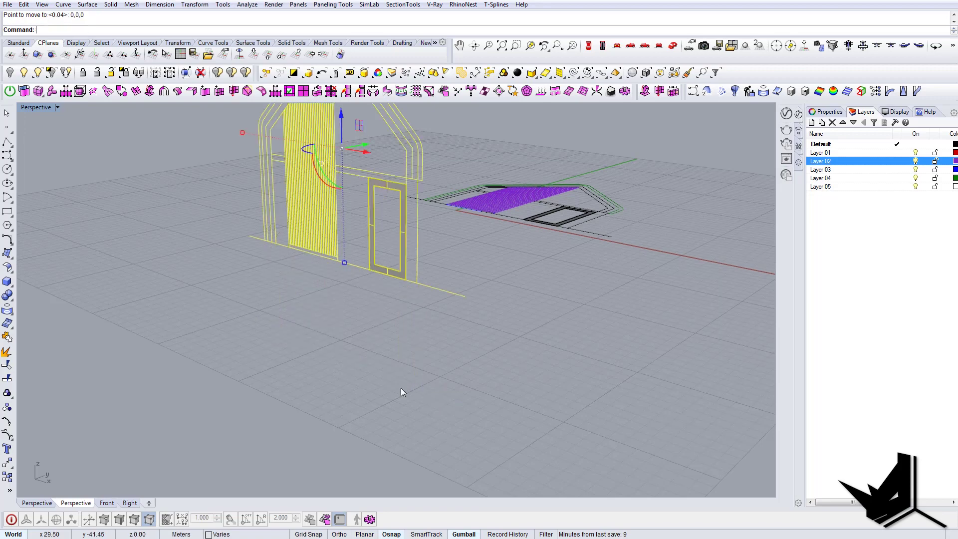
{"action": "left_click", "coordinate": [400, 388]}
{"action": "right_click_drag", "start_coordinate": [424, 228], "coordinate": [410, 317], "text": "shift"}
{"action": "scroll", "coordinate": [362, 285], "scroll_direction": "up", "scroll_amount": 5}
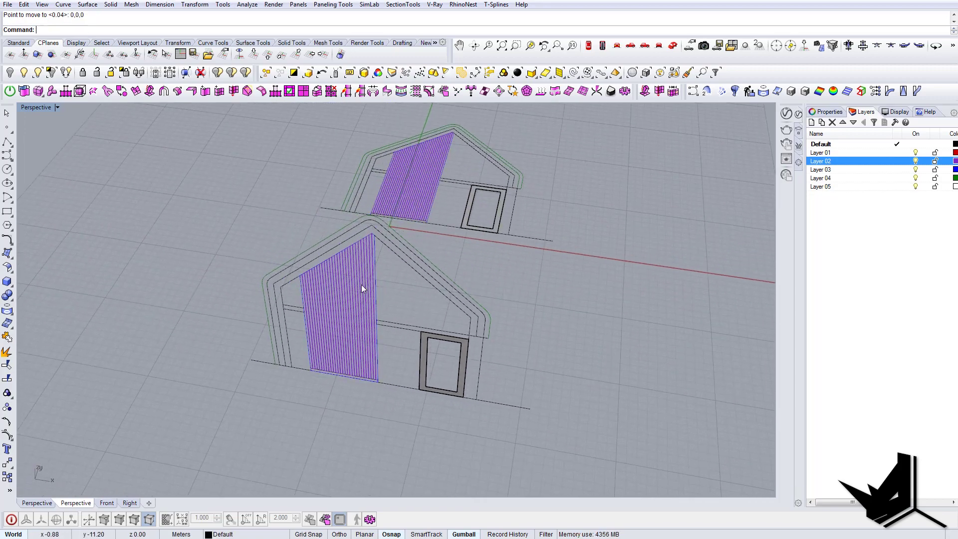
{"action": "scroll", "coordinate": [421, 290], "scroll_direction": "down", "scroll_amount": 3}
{"action": "left_click", "coordinate": [428, 266]}
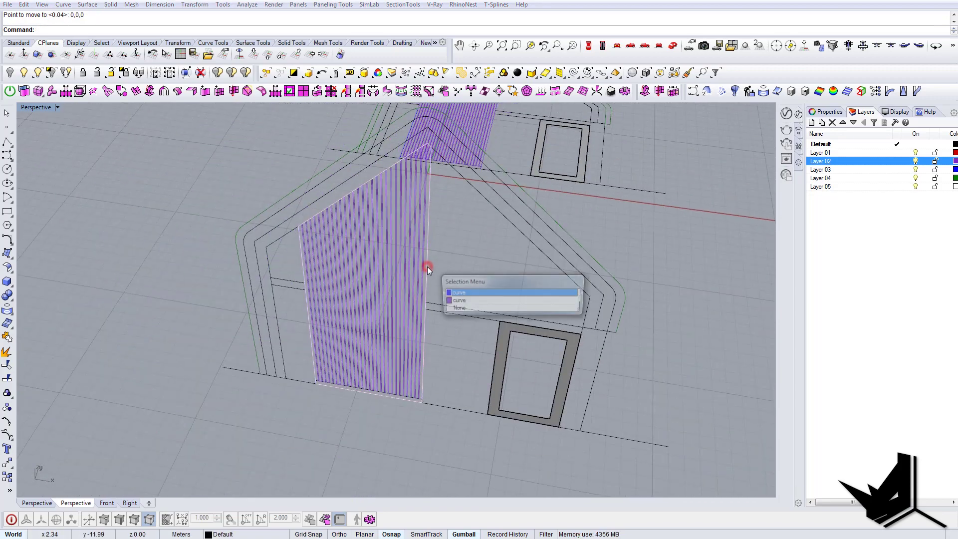
{"action": "left_click", "coordinate": [459, 293]}
{"action": "mouse_move", "coordinate": [459, 293]}
{"action": "right_mouse_down"}
{"action": "mouse_move", "coordinate": [478, 288]}
{"action": "mouse_move", "coordinate": [461, 309]}
{"action": "right_mouse_up"}
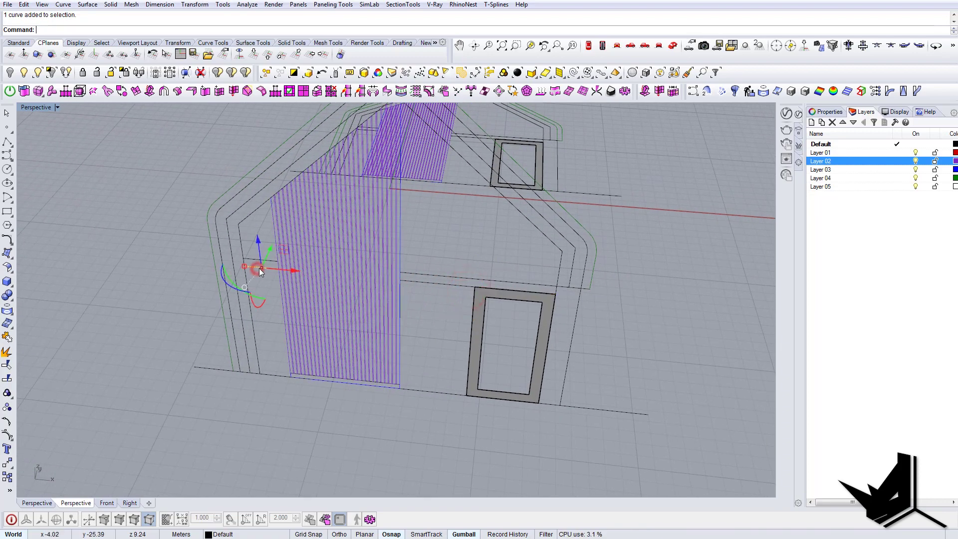
{"action": "left_click", "coordinate": [249, 217]}
{"action": "left_click", "coordinate": [280, 244]}
{"action": "right_click_drag", "start_coordinate": [301, 256], "coordinate": [457, 300]}
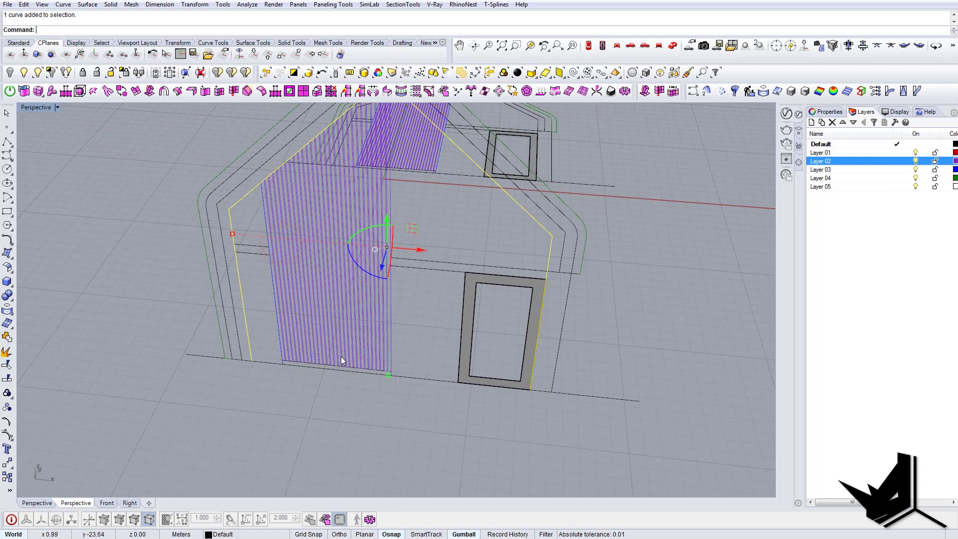
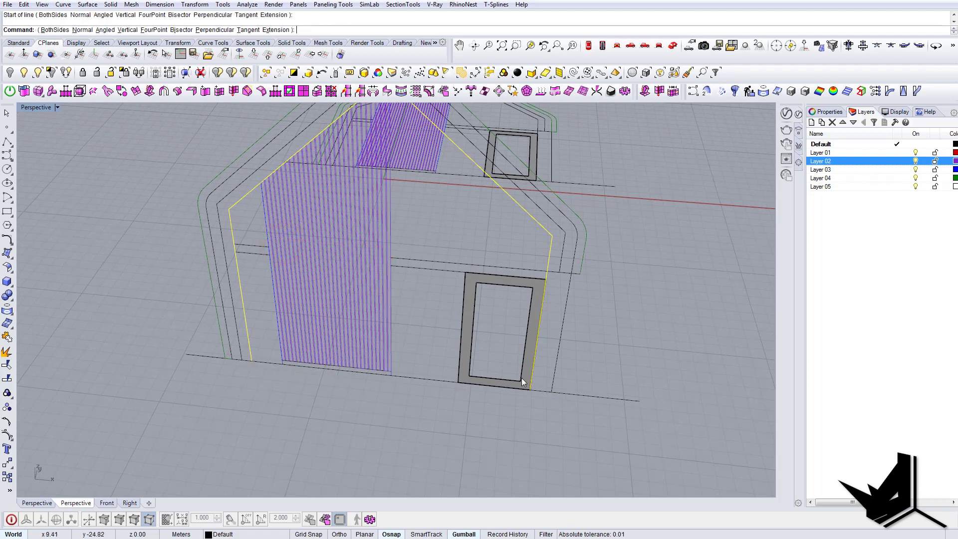
- Delete the long ground line beneath the upright façade copy
{"action": "key", "text": "BackSpace"}
{"action": "left_click", "coordinate": [632, 384]}
{"action": "key", "text": "Delete"}
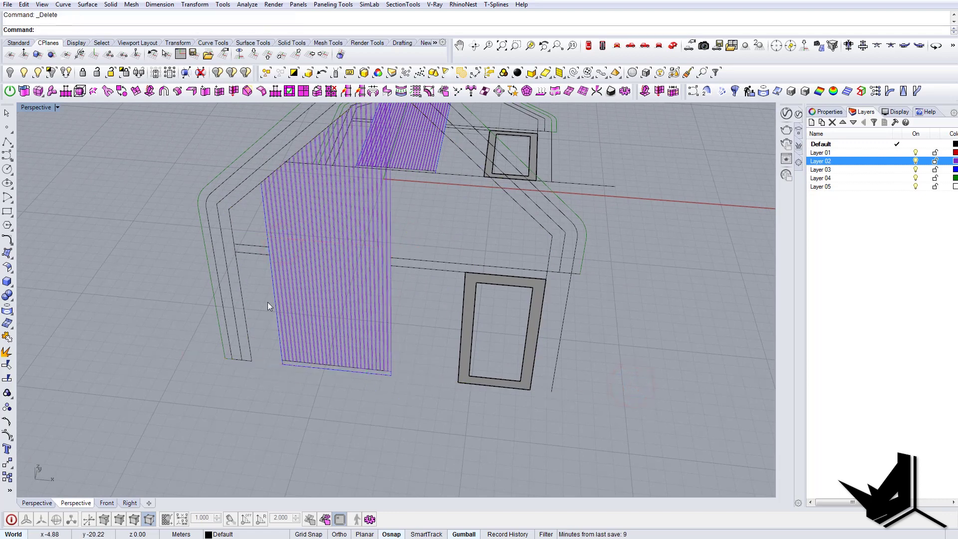
- Draw a line along the ground between the two lower ends of the upright façade's innermost roof curve
{"action": "left_click", "coordinate": [242, 287]}
{"action": "left_click", "coordinate": [295, 315]}
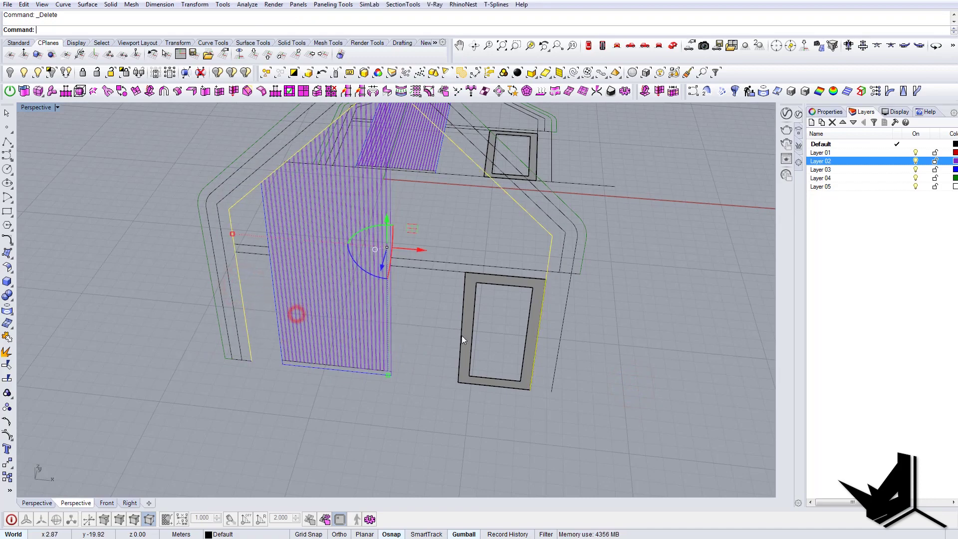
{"action": "mouse_move", "coordinate": [460, 335]}
{"action": "right_mouse_down"}
{"action": "mouse_move", "coordinate": [510, 331]}
{"action": "mouse_move", "coordinate": [537, 345]}
{"action": "right_mouse_up"}
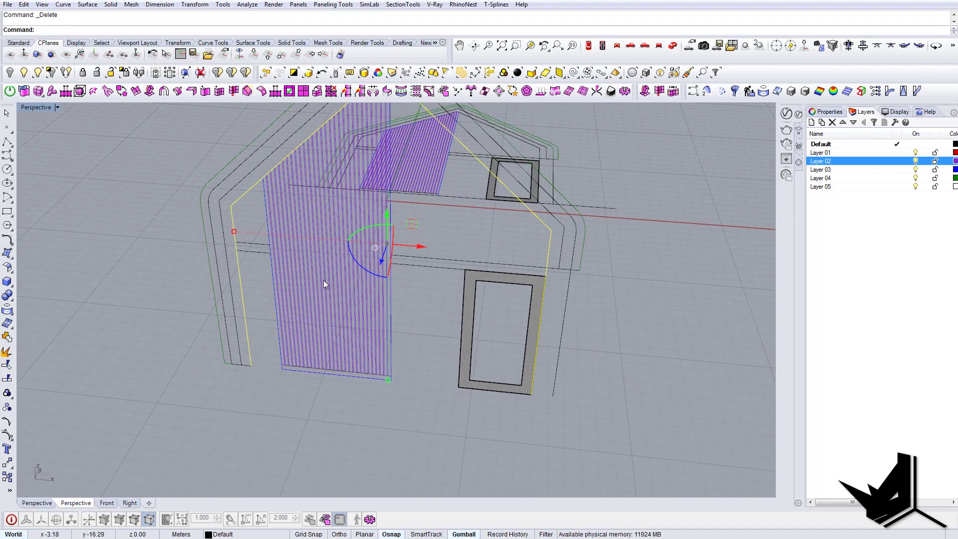
{"action": "right_click_drag", "start_coordinate": [324, 280], "coordinate": [330, 314], "text": "shift"}
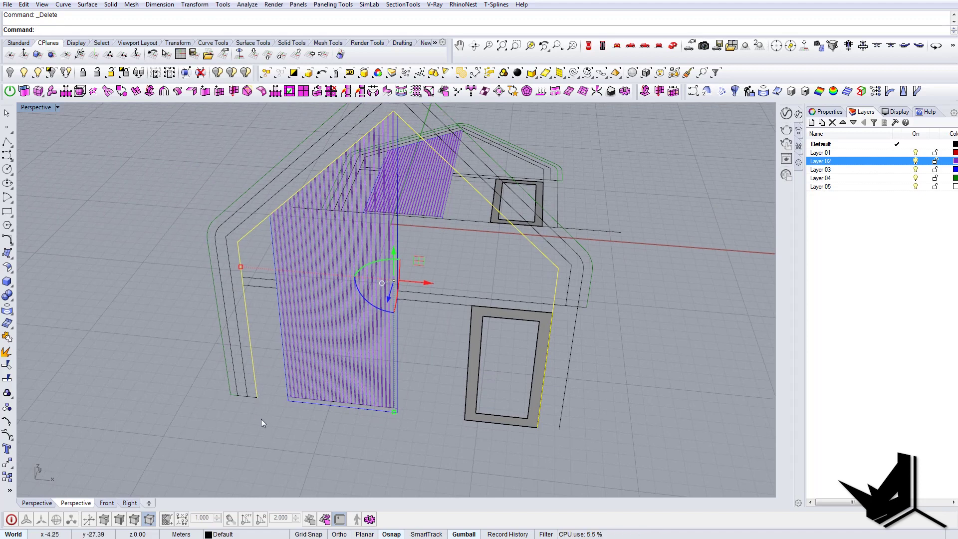
{"action": "type", "text": "line"}
{"action": "key", "text": "Return"}
{"action": "left_click", "coordinate": [256, 399]}
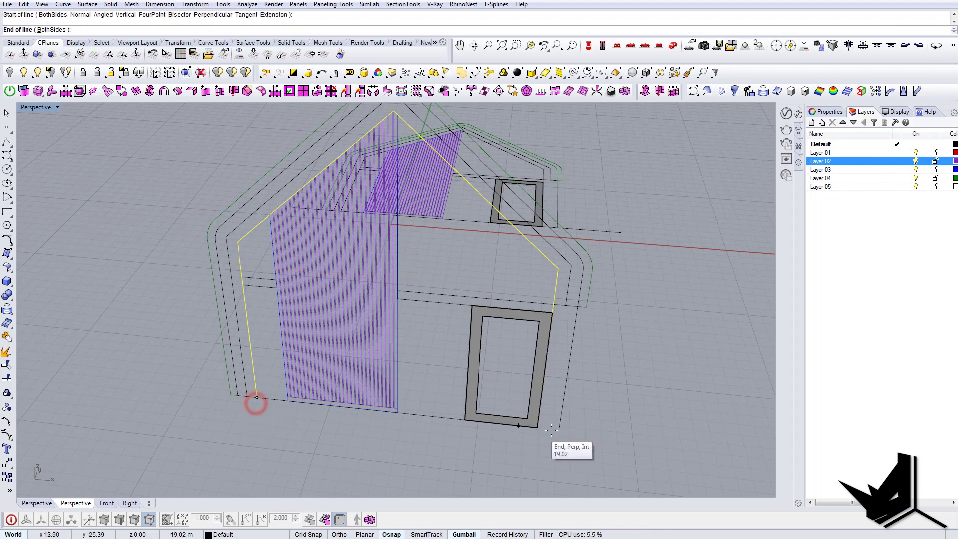
{"action": "left_click", "coordinate": [538, 427]}
- Join the new ground line and the innermost roof curve into one closed outline
{"action": "left_click", "coordinate": [445, 445]}
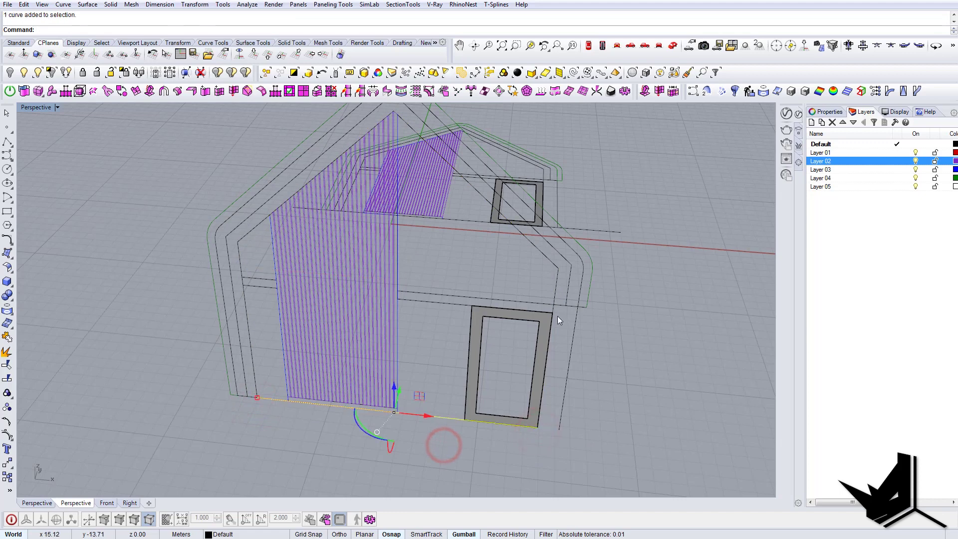
{"action": "left_click", "coordinate": [553, 288]}
{"action": "left_click", "coordinate": [586, 313]}
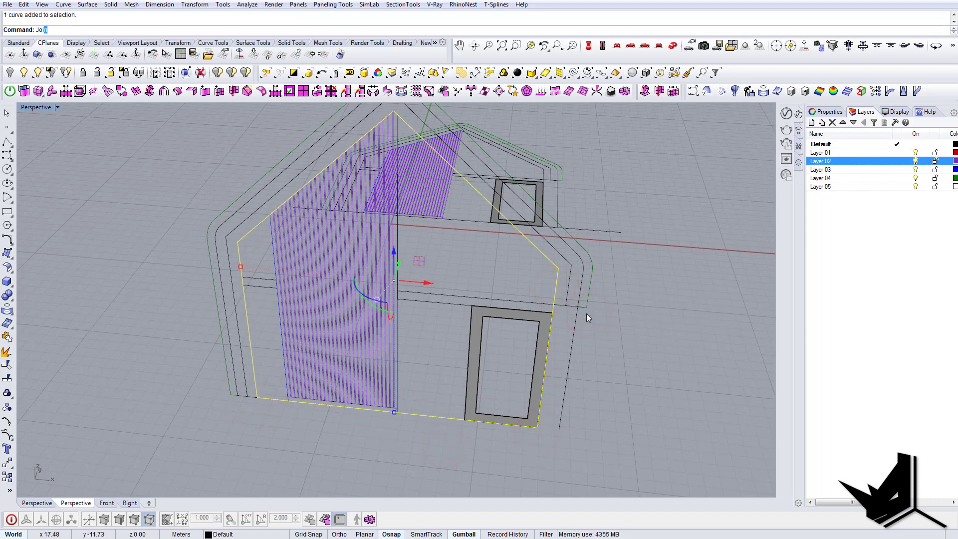
{"action": "key", "text": "Return"}
- Undo the join and the ground line drawn between the innermost roof curve's ends
{"action": "left_click", "coordinate": [343, 439]}
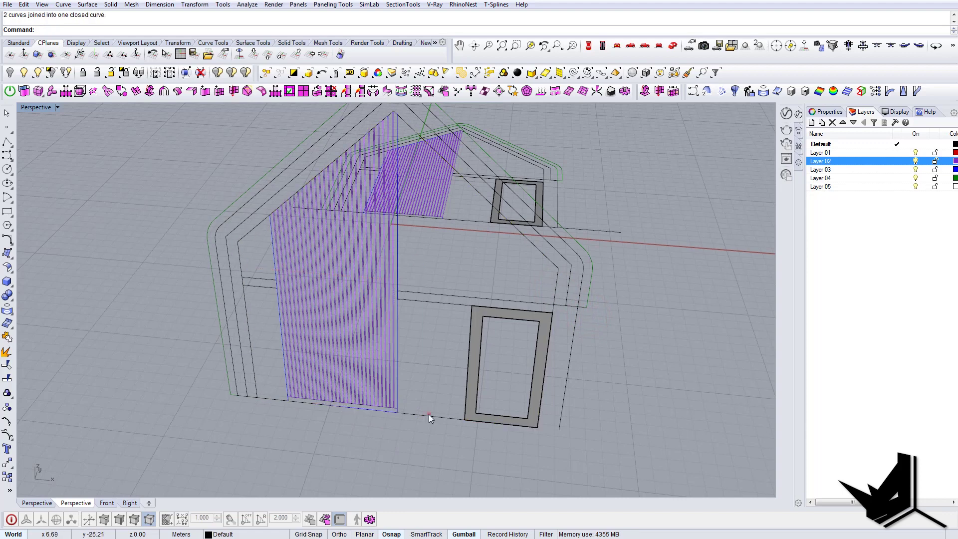
{"action": "key", "text": "ctrl+z"}
{"action": "key", "text": "ctrl+z"}
{"action": "key", "text": "ctrl+z"}
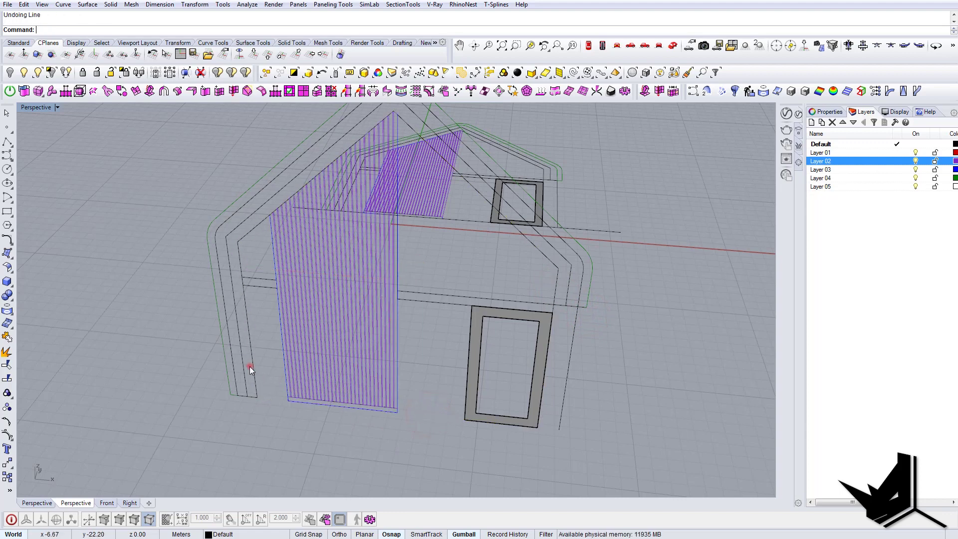
- Close the upright façade's innermost roof curve with a straight segment between its two ground ends, using CloseCrv
{"action": "left_click", "coordinate": [253, 368]}
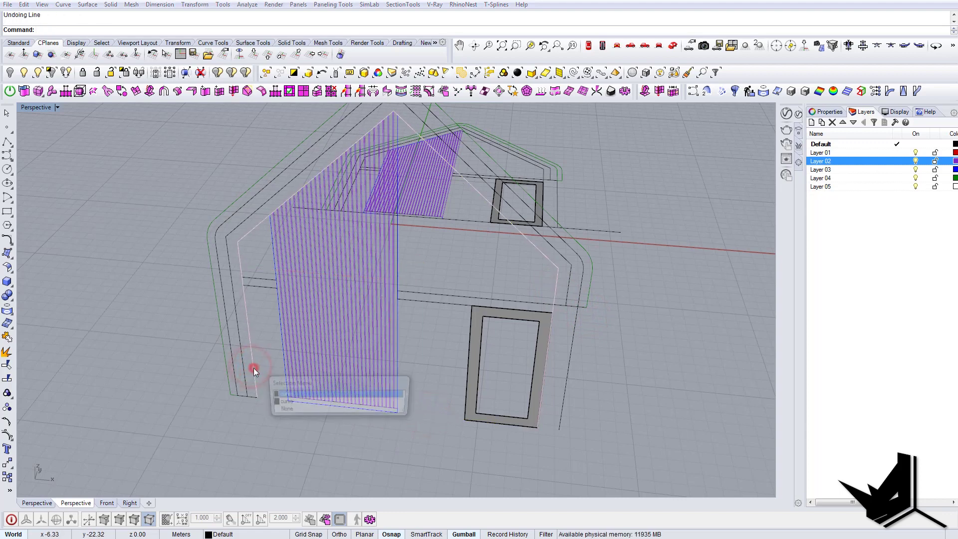
{"action": "left_click", "coordinate": [285, 394]}
{"action": "right_click_drag", "start_coordinate": [495, 370], "coordinate": [455, 358], "text": "shift"}
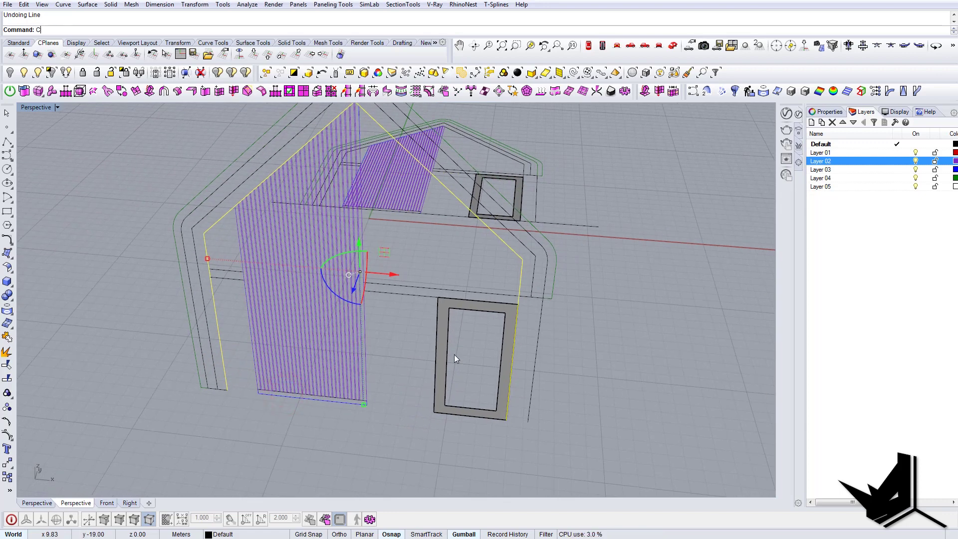
{"action": "key", "text": "Return"}
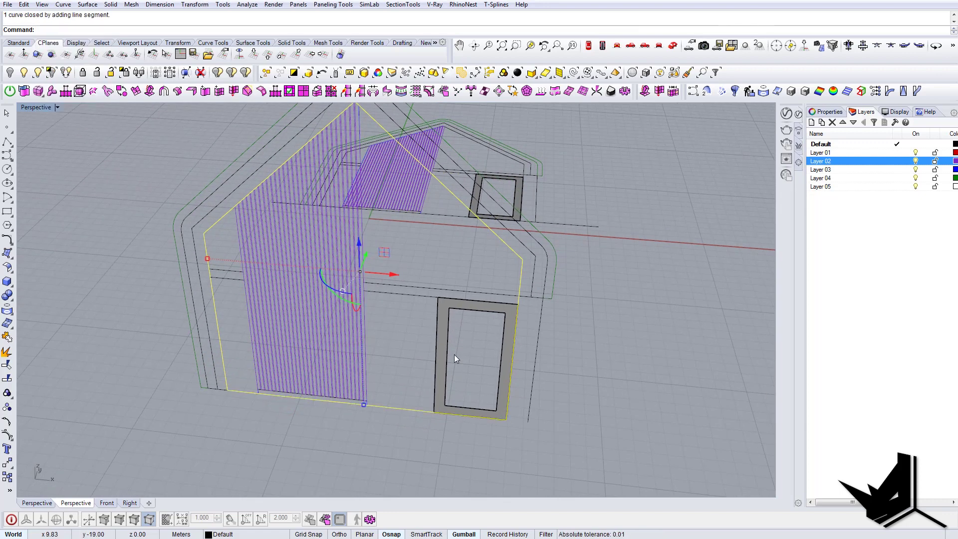
{"action": "left_click", "coordinate": [389, 396]}
{"action": "left_click", "coordinate": [381, 408]}
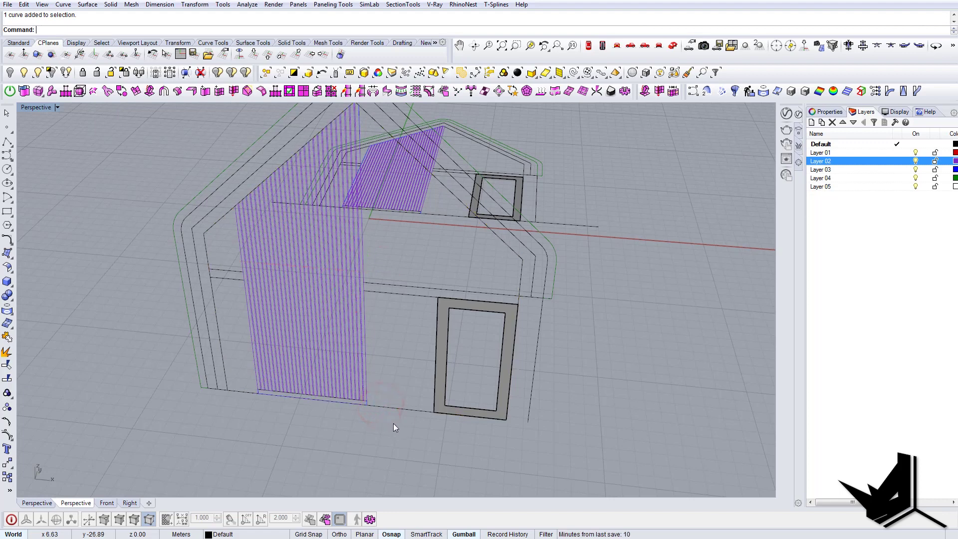
{"action": "key", "text": "ctrl+z"}
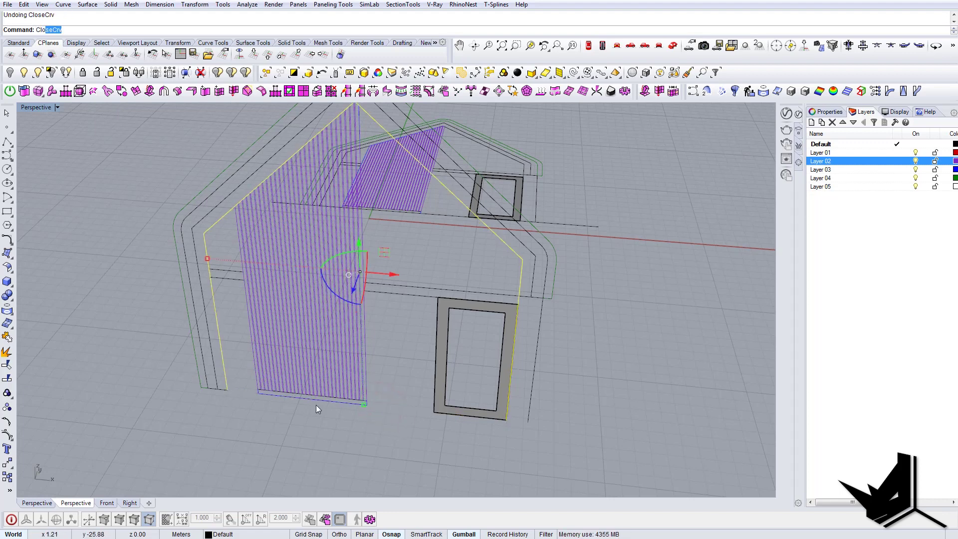
{"action": "key", "text": "Return"}
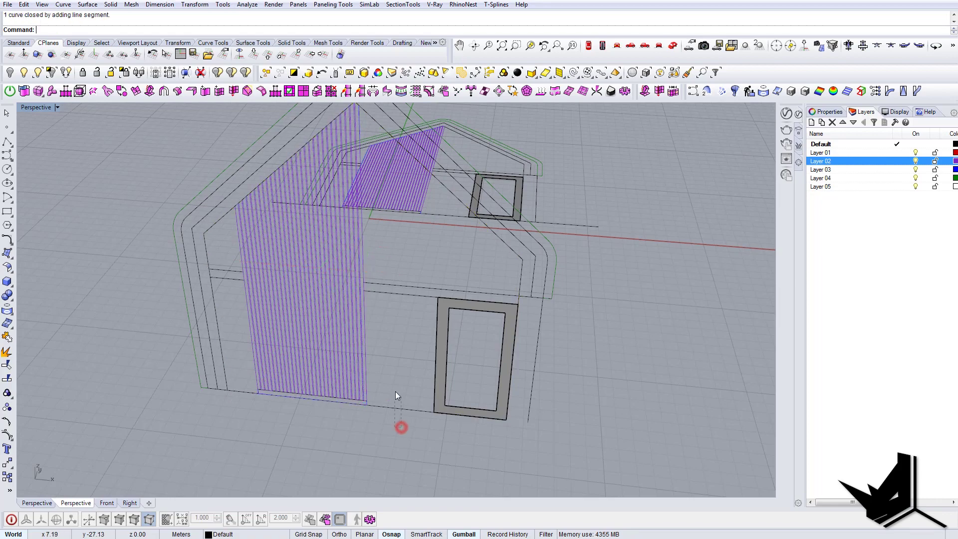
{"action": "right_click_drag", "start_coordinate": [395, 392], "coordinate": [487, 384]}
{"action": "left_click", "coordinate": [477, 357]}
{"action": "right_click_drag", "start_coordinate": [291, 376], "coordinate": [369, 395], "text": "shift"}
{"action": "scroll", "coordinate": [525, 433], "scroll_direction": "up", "scroll_amount": 2}
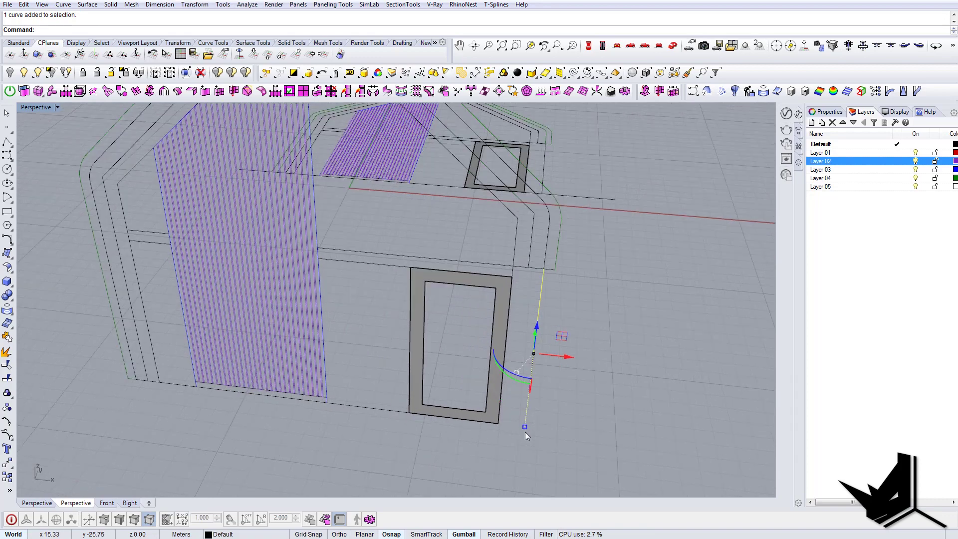
{"action": "right_click_drag", "start_coordinate": [526, 432], "coordinate": [481, 334]}
{"action": "left_click", "coordinate": [481, 334]}
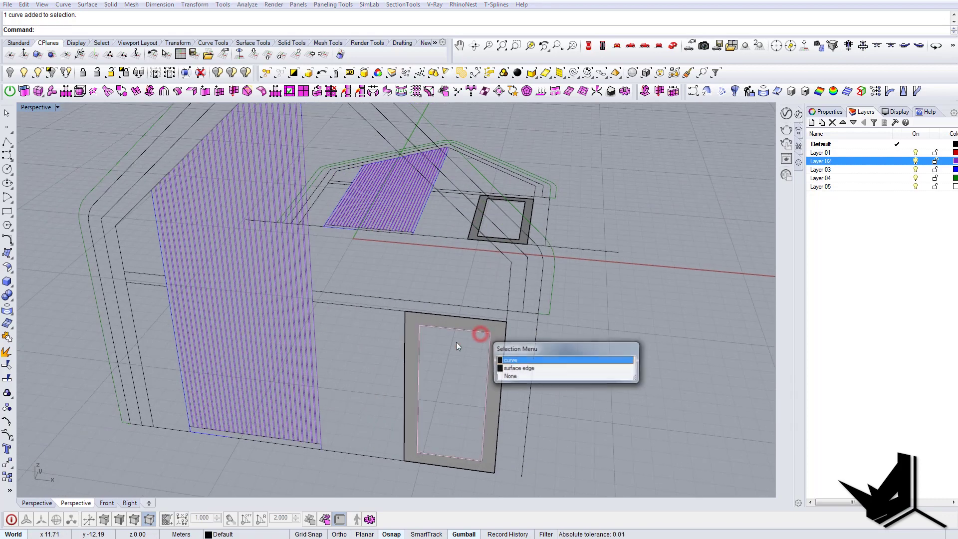
{"action": "right_click_drag", "start_coordinate": [374, 349], "coordinate": [414, 424], "text": "shift"}
{"action": "left_click", "coordinate": [456, 333]}
{"action": "scroll", "coordinate": [419, 427], "scroll_direction": "up", "scroll_amount": 3}
- Create a planar surface from the blue Layer 03 outline around the upright façade's slatted panel
{"action": "left_click", "coordinate": [423, 430]}
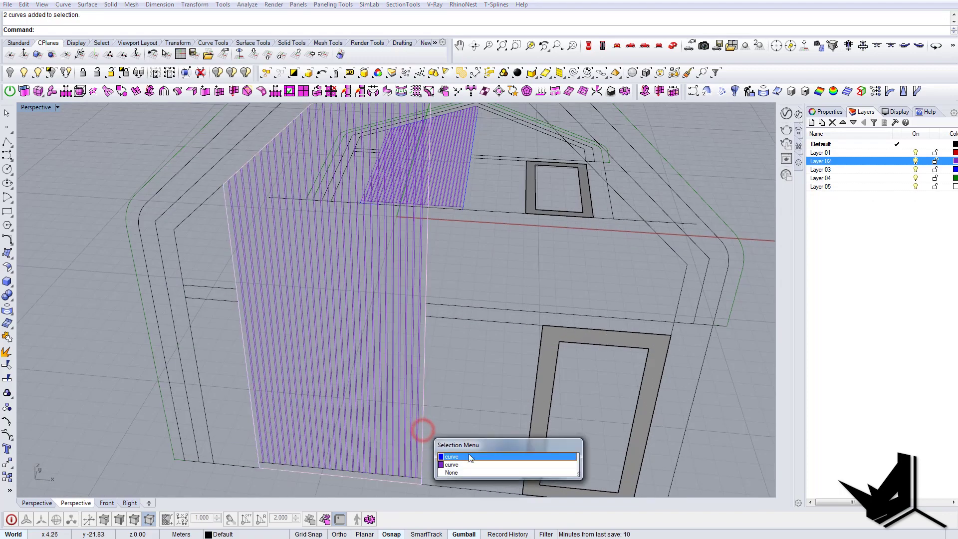
{"action": "left_click", "coordinate": [468, 457]}
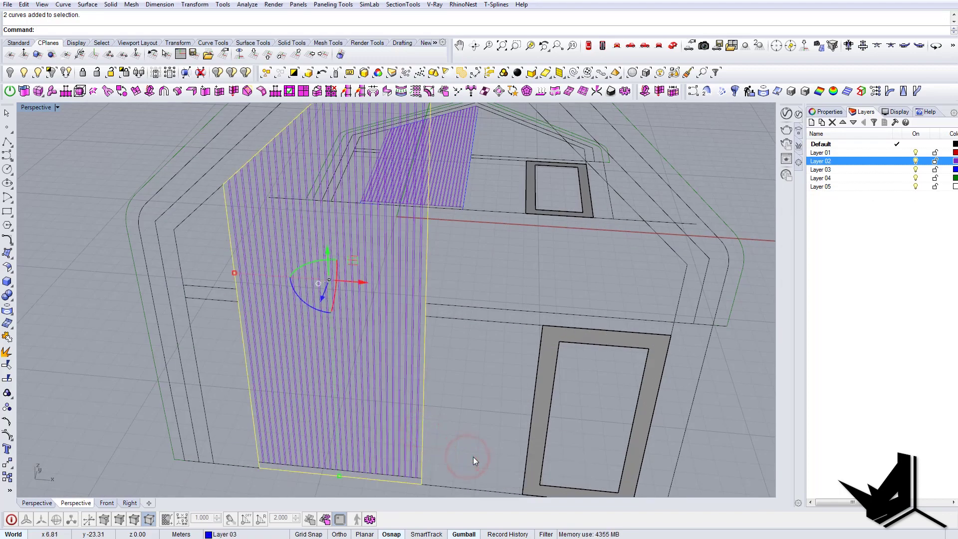
{"action": "key", "text": "Return"}
{"action": "key", "text": "Escape"}
{"action": "left_click", "coordinate": [415, 391]}
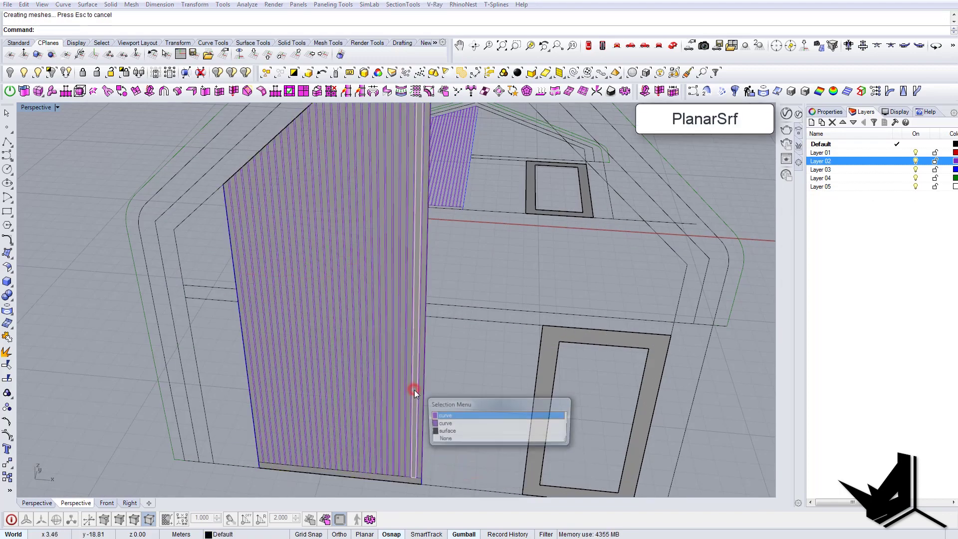
{"action": "left_click", "coordinate": [441, 416]}
{"action": "key", "text": "Delete"}
- Try to fill only the upright façade's Layer 02 slat outlines with planar surfaces, and undo the attempt
{"action": "right_click_drag", "start_coordinate": [435, 433], "coordinate": [445, 449]}
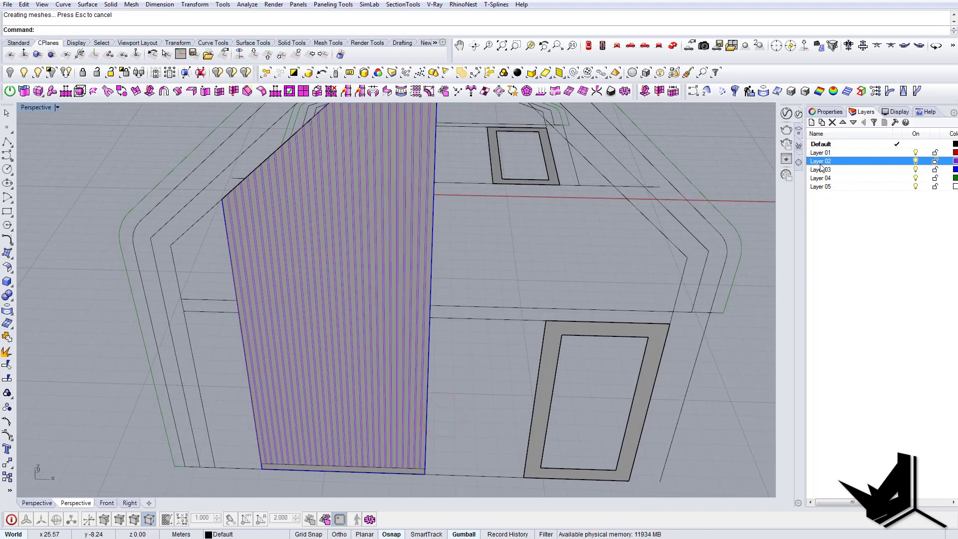
{"action": "right_click", "coordinate": [821, 165]}
{"action": "left_click", "coordinate": [876, 318]}
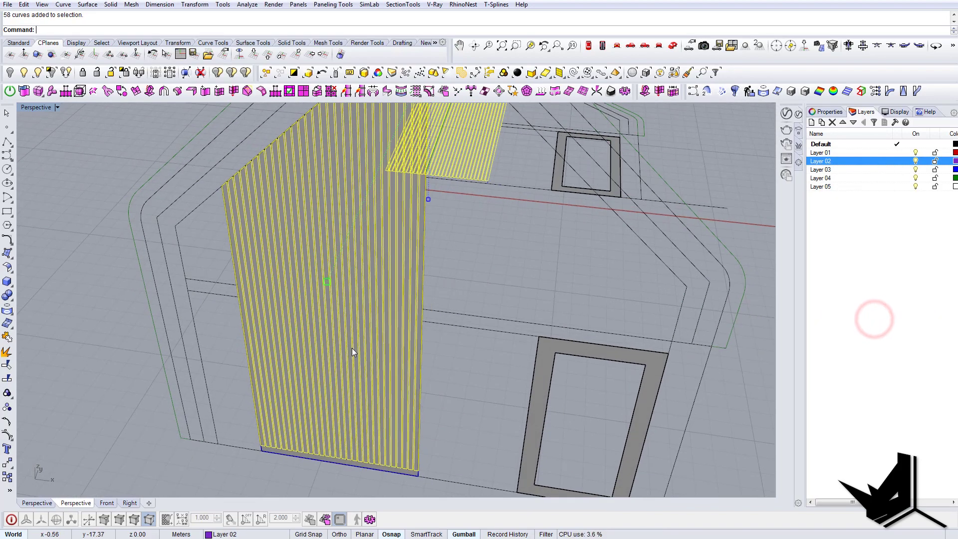
{"action": "scroll", "coordinate": [507, 284], "scroll_direction": "down", "scroll_amount": 5}
{"action": "left_click_drag", "start_coordinate": [387, 200], "coordinate": [389, 202], "text": "ctrl"}
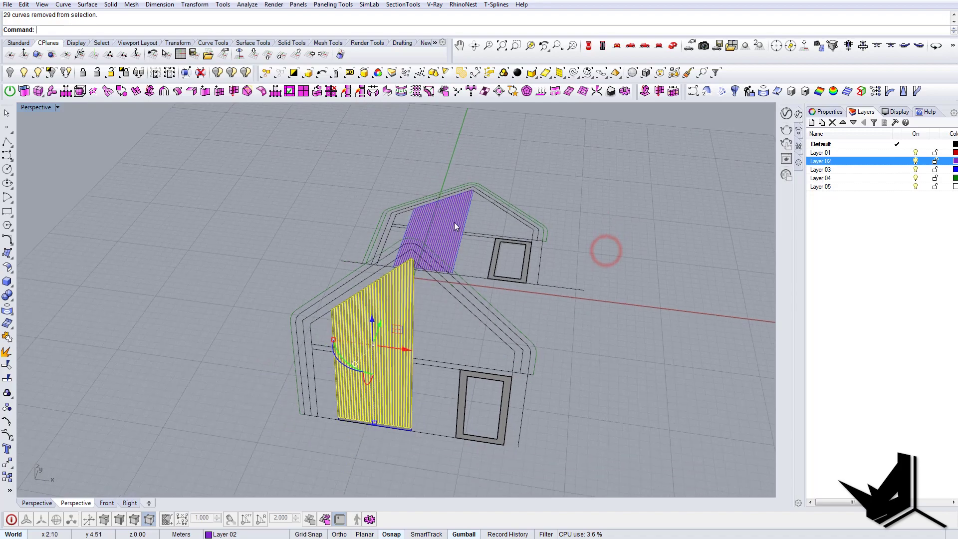
{"action": "scroll", "coordinate": [402, 324], "scroll_direction": "up", "scroll_amount": 5}
{"action": "right_click", "coordinate": [403, 323]}
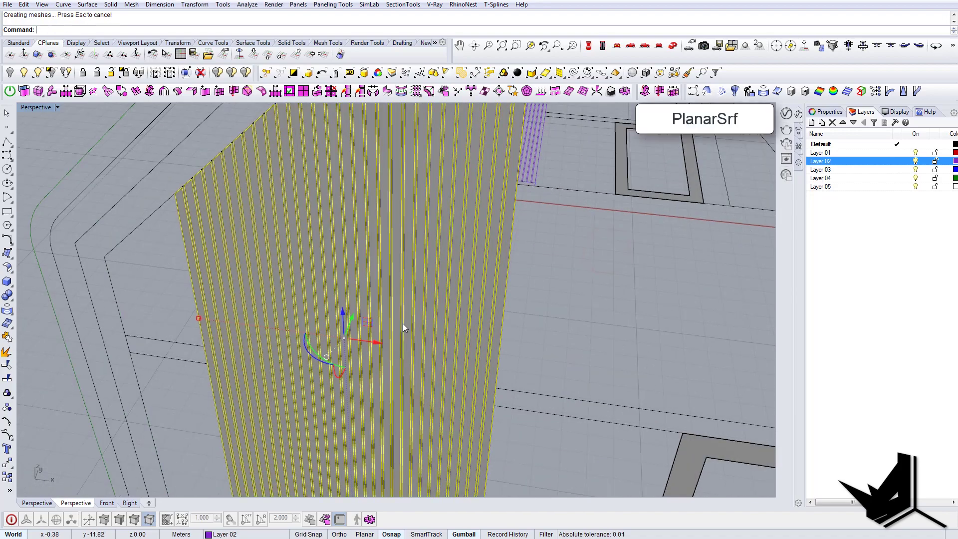
{"action": "mouse_move", "coordinate": [345, 331]}
{"action": "right_mouse_down"}
{"action": "mouse_move", "coordinate": [337, 350]}
{"action": "mouse_move", "coordinate": [435, 306]}
{"action": "mouse_move", "coordinate": [474, 306]}
{"action": "mouse_move", "coordinate": [471, 316]}
{"action": "mouse_move", "coordinate": [485, 320]}
{"action": "mouse_move", "coordinate": [442, 295]}
{"action": "mouse_move", "coordinate": [382, 288]}
{"action": "right_mouse_up"}
{"action": "key", "text": "ctrl+z"}
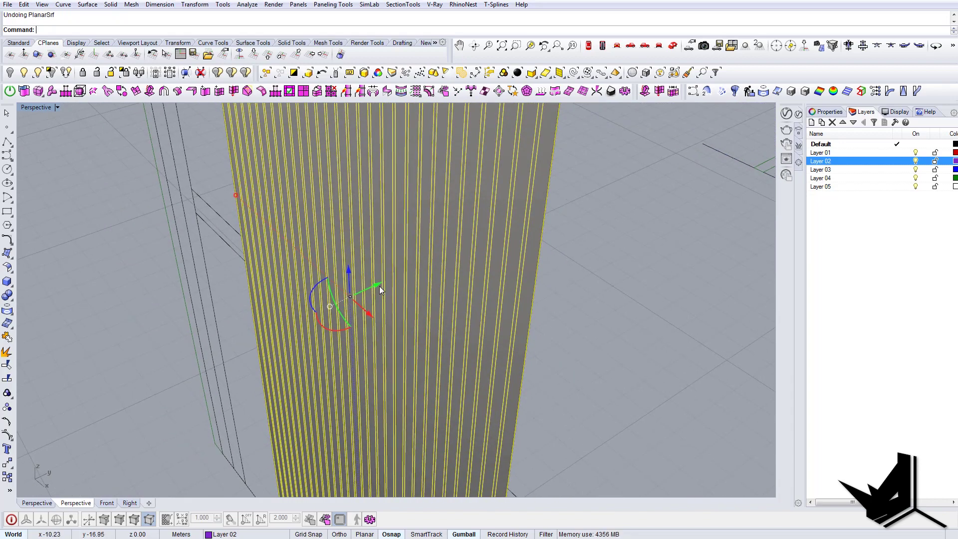
- Try to extrude the upright slat outlines as solids by 0.1 m with ExtrudeCrv, and undo the attempt
{"action": "type", "text": "ExtrudeCrv"}
{"action": "key", "text": "Return"}
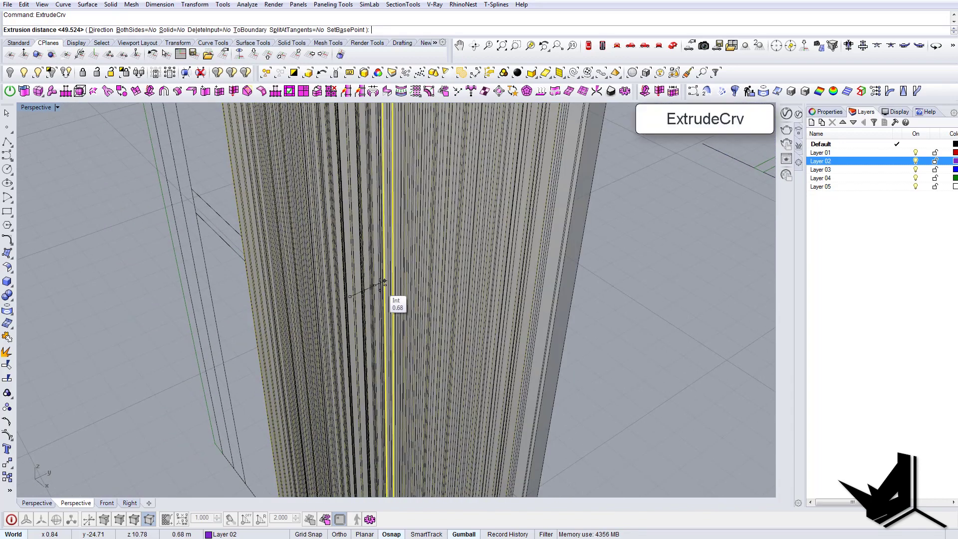
{"action": "scroll", "coordinate": [384, 283], "scroll_direction": "down", "scroll_amount": 5}
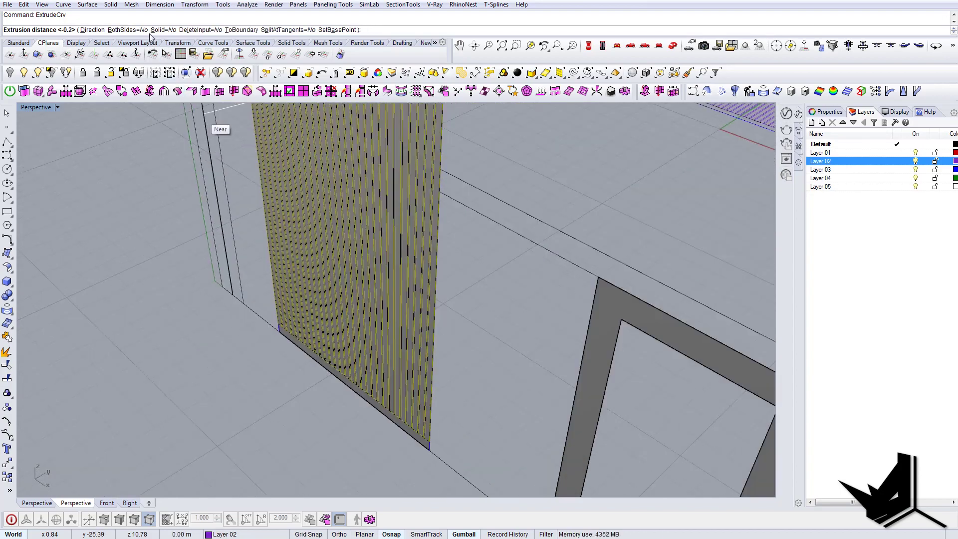
{"action": "left_click", "coordinate": [159, 31]}
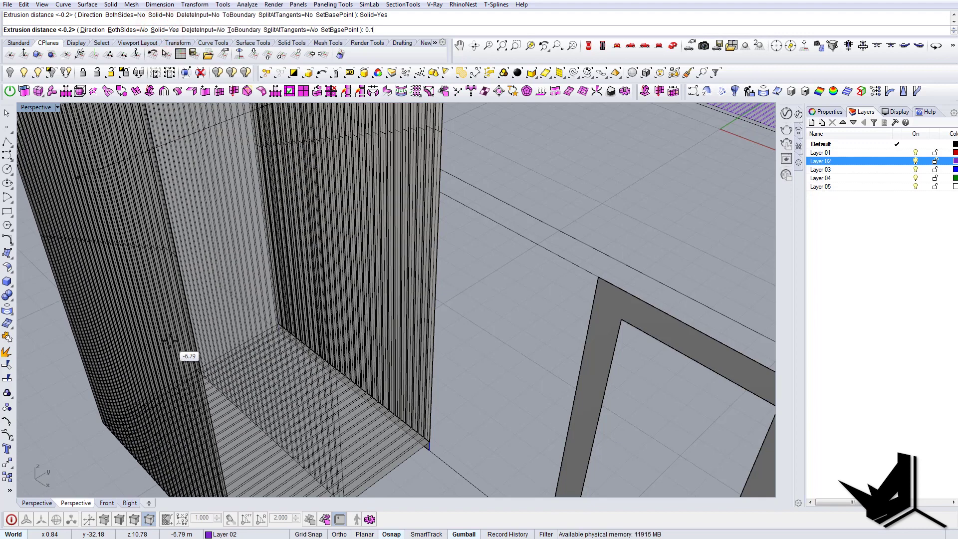
{"action": "key", "text": "Return"}
{"action": "right_click_drag", "start_coordinate": [169, 338], "coordinate": [426, 344]}
{"action": "key", "text": "ctrl+z"}
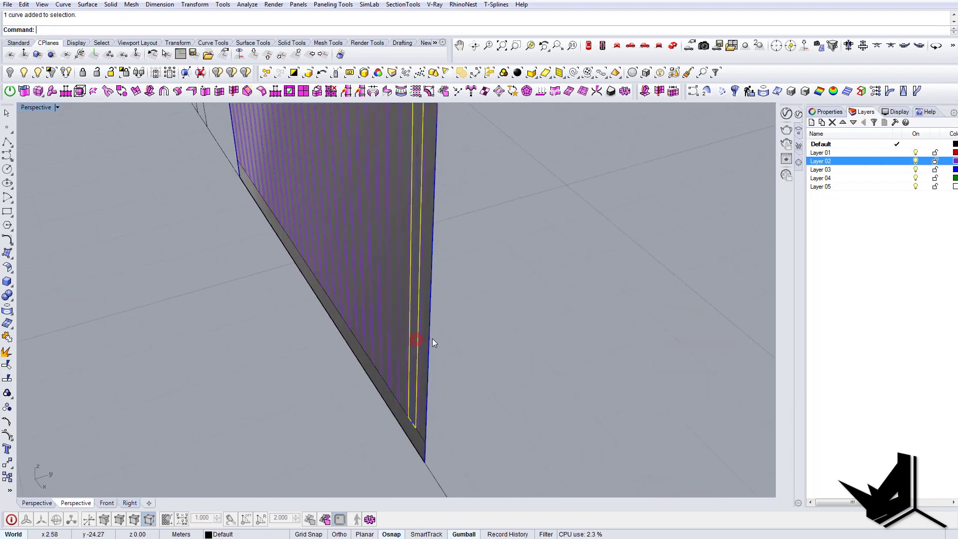
- Extrude all Layer 02 slat outlines as solids by 0.1 m, with the direction defined along the ground perpendicular to the upright façade
{"action": "right_click", "coordinate": [819, 162]}
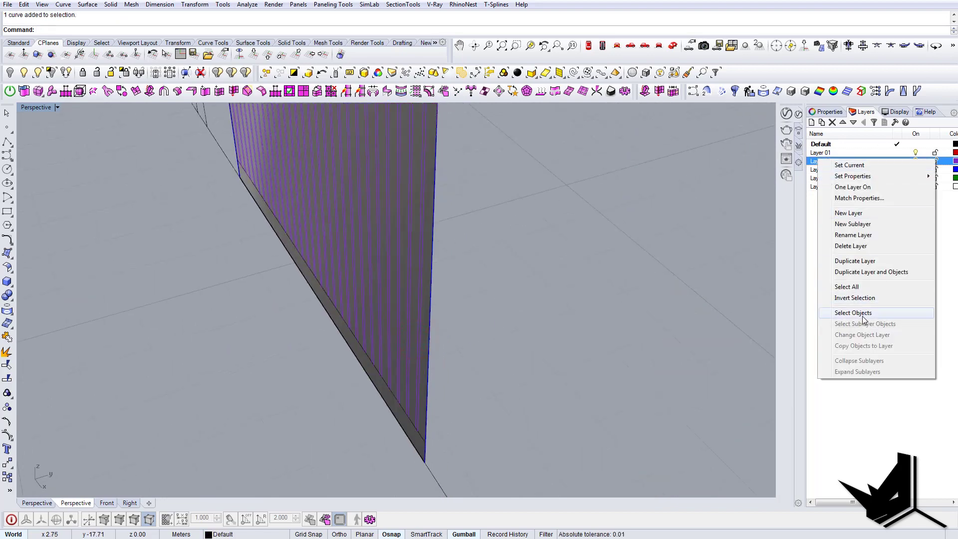
{"action": "left_click", "coordinate": [860, 314]}
{"action": "right_click_drag", "start_coordinate": [400, 274], "coordinate": [459, 321]}
{"action": "key", "text": "Return"}
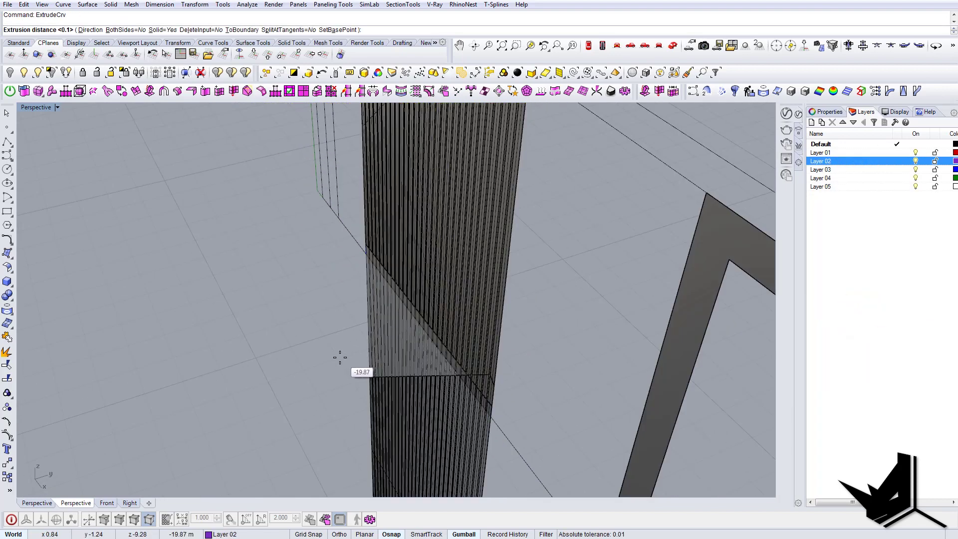
{"action": "type", "text": "d"}
{"action": "key", "text": "Return"}
{"action": "left_click", "coordinate": [339, 215]}
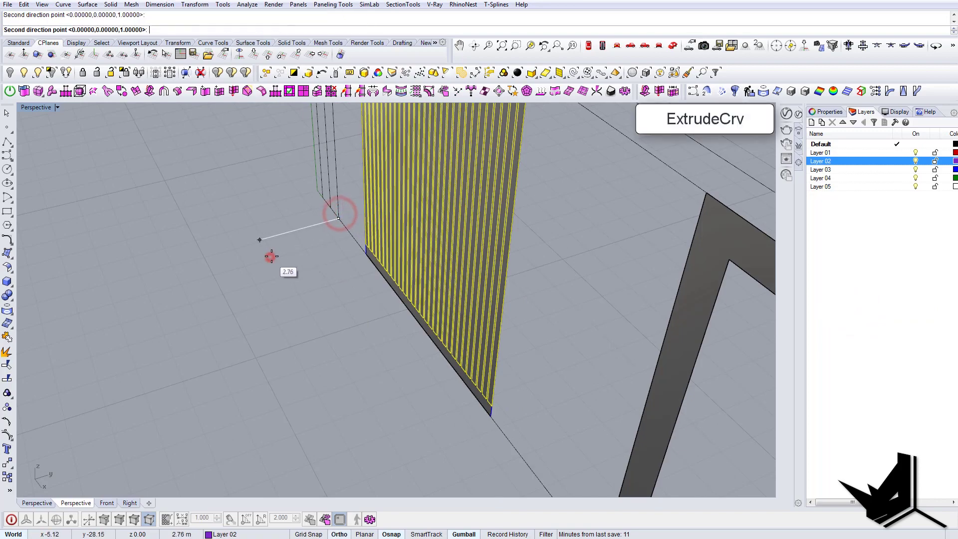
{"action": "left_click", "coordinate": [271, 257], "text": "shift"}
{"action": "scroll", "coordinate": [185, 261], "scroll_direction": "down", "scroll_amount": 4}
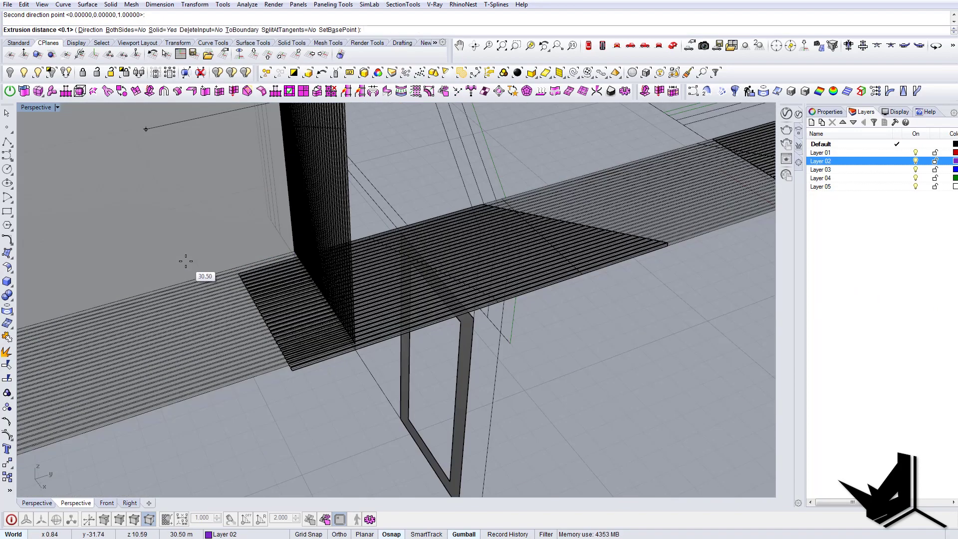
{"action": "key", "text": "Return"}
{"action": "scroll", "coordinate": [348, 354], "scroll_direction": "up", "scroll_amount": 10}
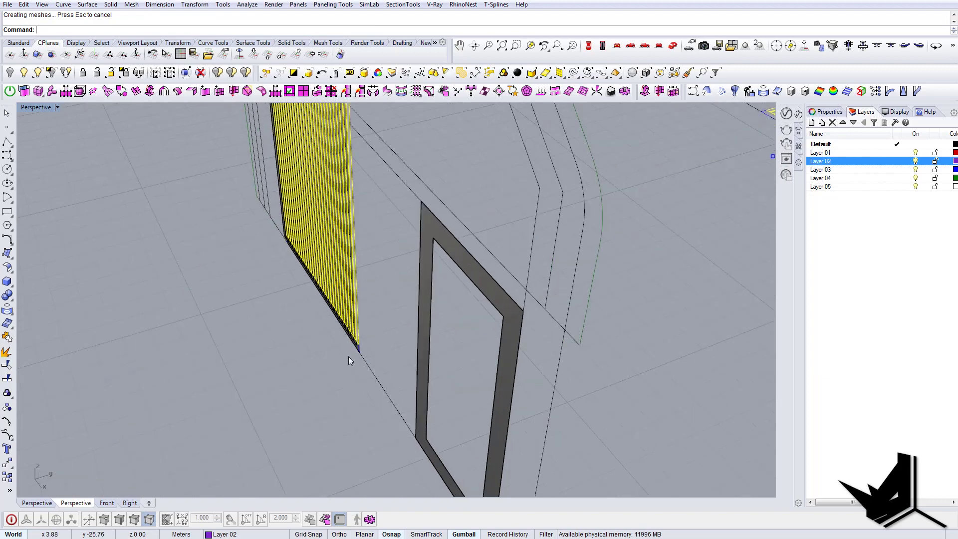
{"action": "key", "text": "Escape"}
- Examine how the extruded slats sit on the backing surface near the panel's peak
{"action": "scroll", "coordinate": [372, 364], "scroll_direction": "down", "scroll_amount": 4}
{"action": "right_click_drag", "start_coordinate": [373, 361], "coordinate": [491, 209]}
{"action": "scroll", "coordinate": [496, 188], "scroll_direction": "down", "scroll_amount": 10}
{"action": "scroll", "coordinate": [486, 175], "scroll_direction": "up", "scroll_amount": 12}
{"action": "left_click", "coordinate": [446, 163]}
{"action": "scroll", "coordinate": [421, 125], "scroll_direction": "down", "scroll_amount": 6}
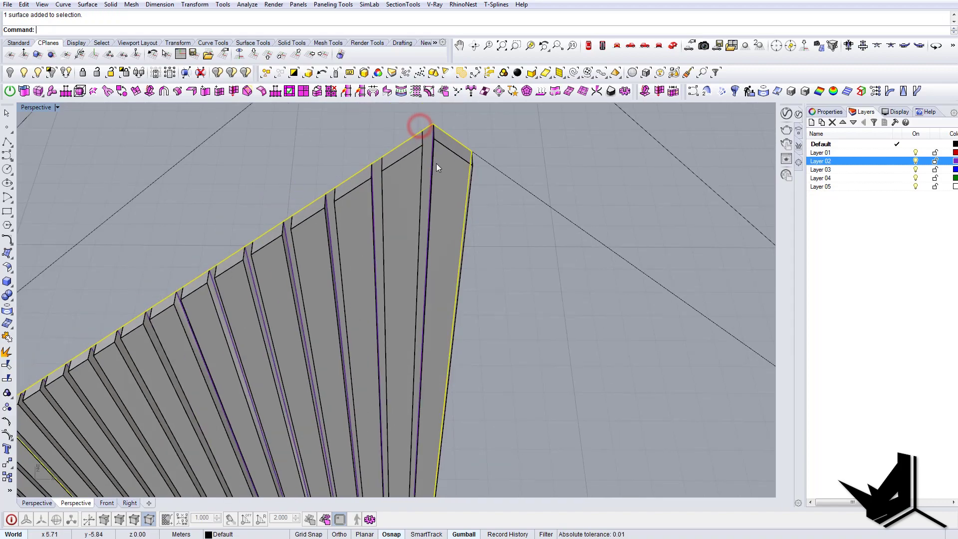
{"action": "scroll", "coordinate": [445, 403], "scroll_direction": "down", "scroll_amount": 4}
- Create a planar surface from the closed outline of the upright façade's inner roof band
{"action": "right_click_drag", "start_coordinate": [447, 407], "coordinate": [549, 325]}
{"action": "left_click", "coordinate": [558, 315]}
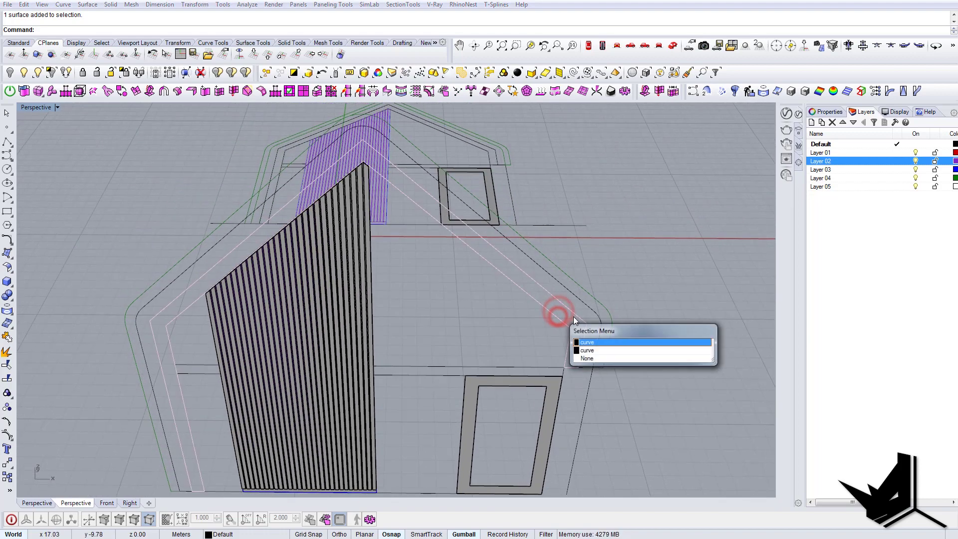
{"action": "left_click", "coordinate": [593, 341]}
{"action": "type", "text": "PlanarSrf"}
{"action": "key", "text": "Return"}
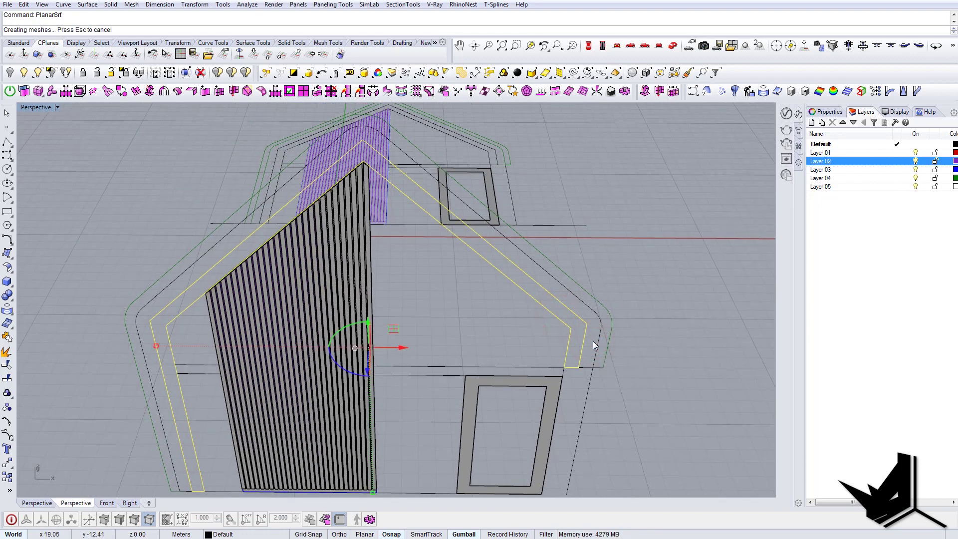
{"action": "key", "text": "Escape"}
- Create planar surfaces from the upright façade's middle black roof band outline and its outer green Layer 04 outline
{"action": "left_click", "coordinate": [592, 333]}
{"action": "left_click", "coordinate": [600, 337]}
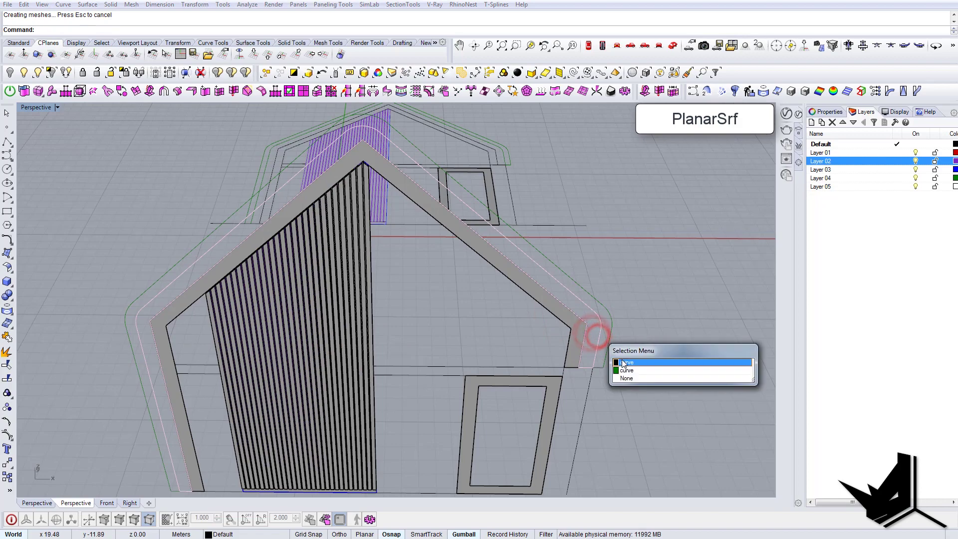
{"action": "left_click", "coordinate": [623, 360]}
{"action": "right_click", "coordinate": [612, 331]}
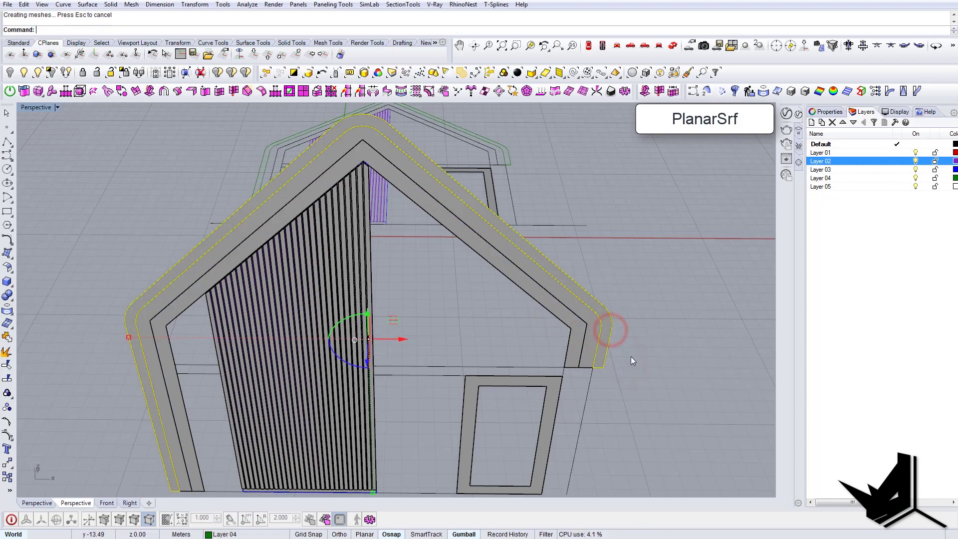
- Create a planar wall surface from the closed innermost outline of the upright façade
{"action": "right_click_drag", "start_coordinate": [631, 357], "coordinate": [501, 330]}
{"action": "left_click", "coordinate": [305, 259]}
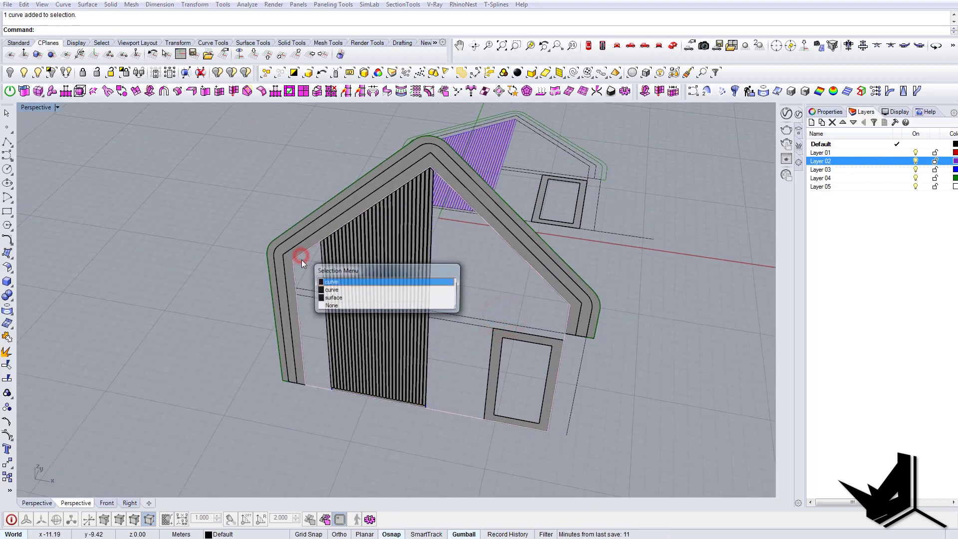
{"action": "left_click", "coordinate": [355, 288]}
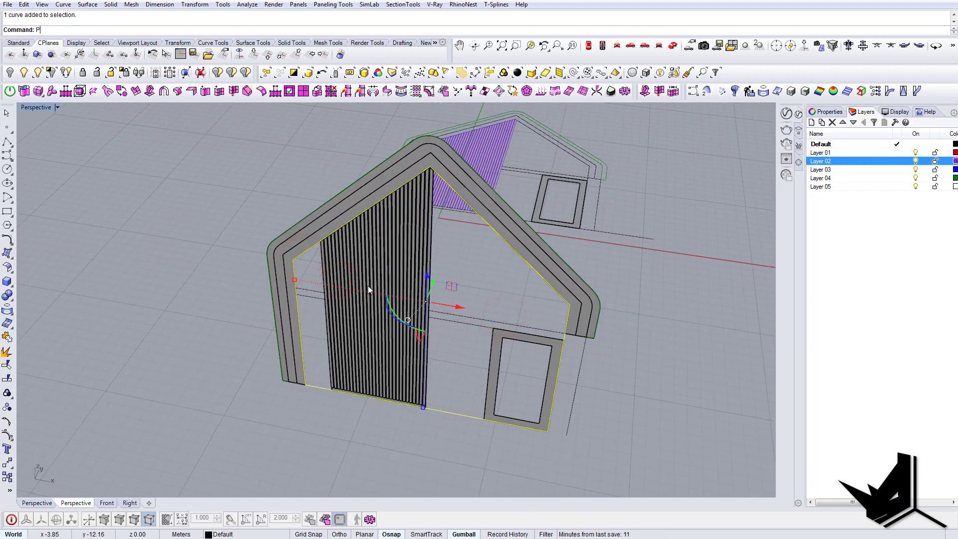
{"action": "type", "text": "lanarSrf"}
{"action": "key", "text": "Return"}
{"action": "left_click", "coordinate": [460, 313]}
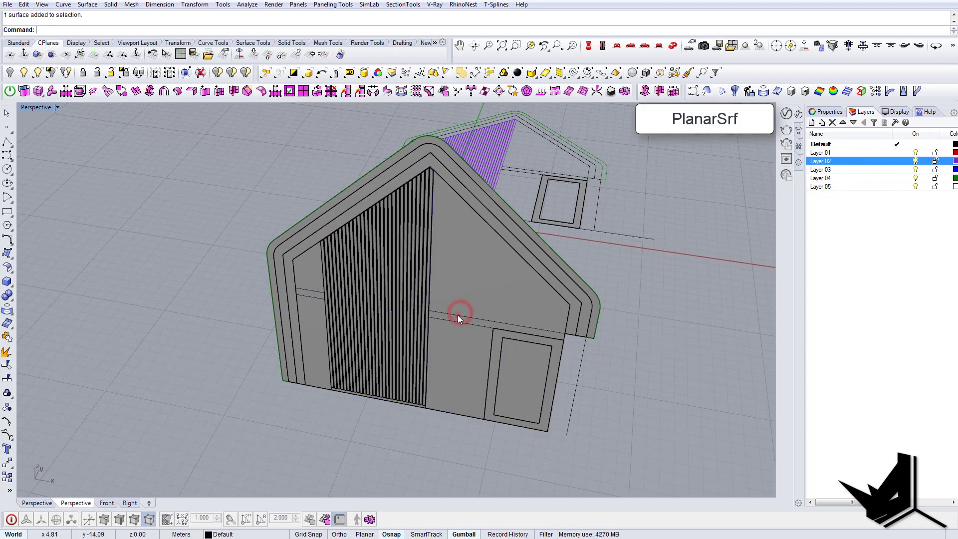
{"action": "left_click", "coordinate": [492, 340]}
{"action": "right_click_drag", "start_coordinate": [461, 336], "coordinate": [371, 328]}
{"action": "scroll", "coordinate": [284, 313], "scroll_direction": "up", "scroll_amount": 4}
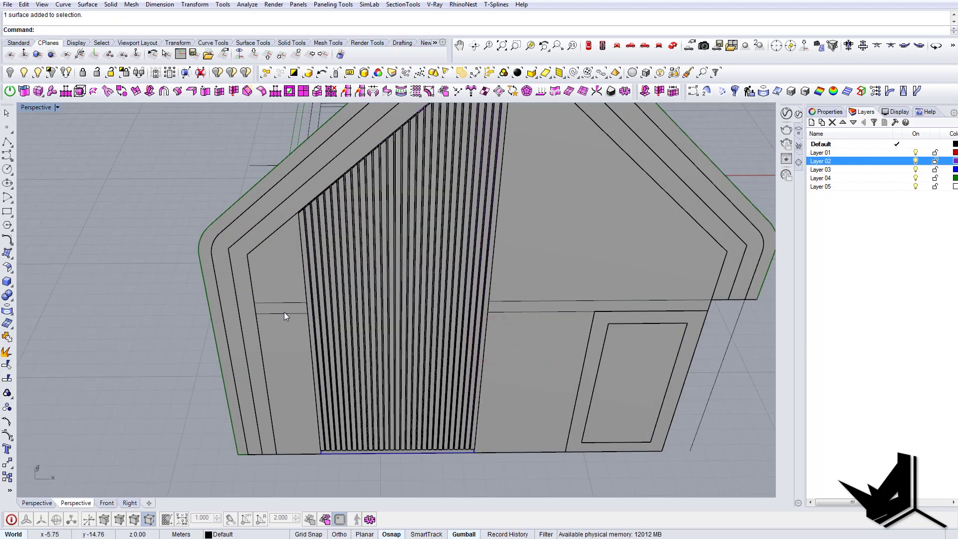
{"action": "left_click", "coordinate": [282, 315]}
{"action": "right_click_drag", "start_coordinate": [282, 314], "coordinate": [498, 388]}
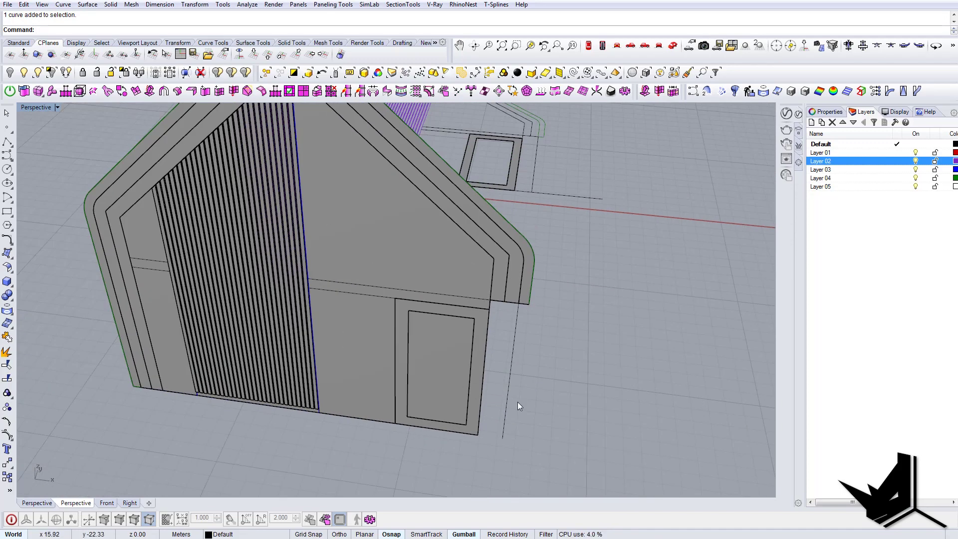
- Draw a rectangle below the roof's right eave beside the façade, create a planar wall surface from it and delete the rectangle curve
{"action": "type", "text": "Rec"}
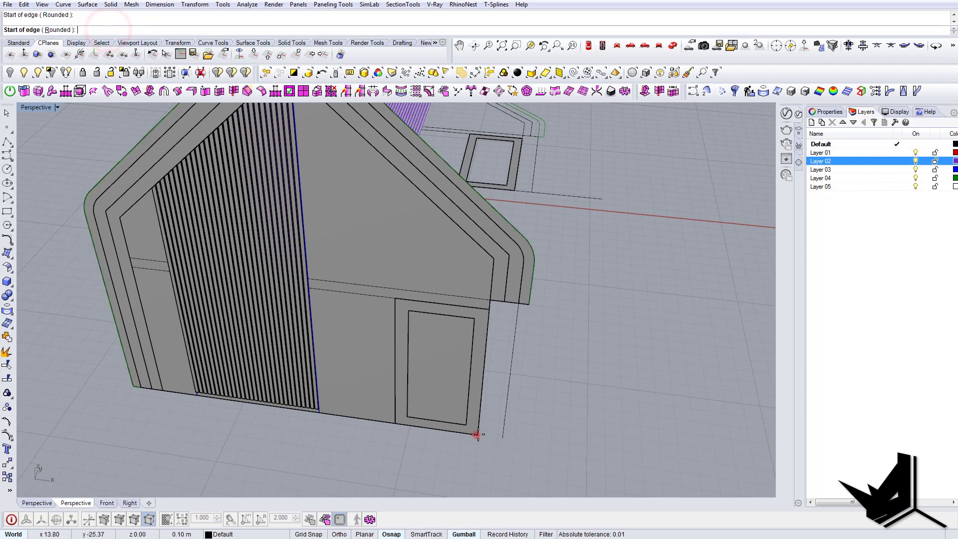
{"action": "left_click", "coordinate": [522, 302]}
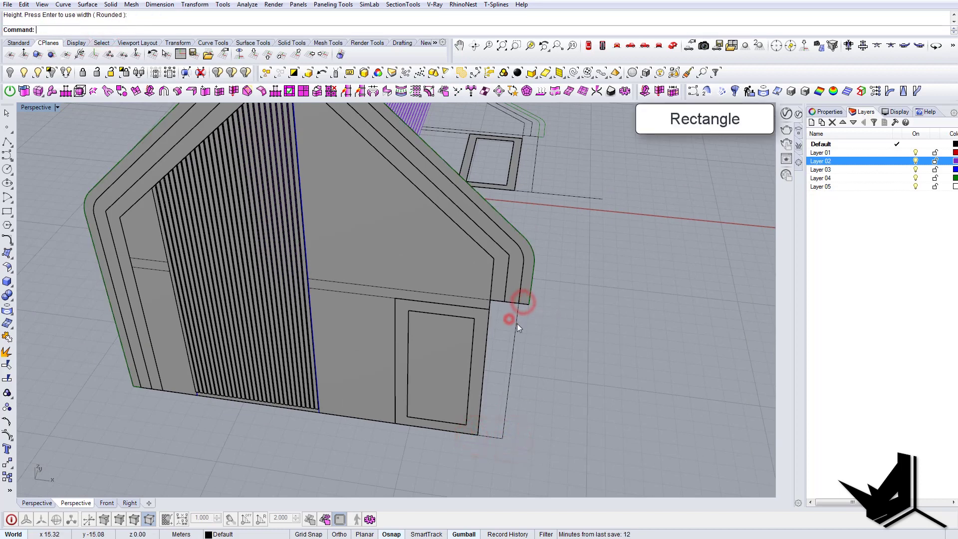
{"action": "left_click", "coordinate": [517, 324]}
{"action": "left_click", "coordinate": [547, 357]}
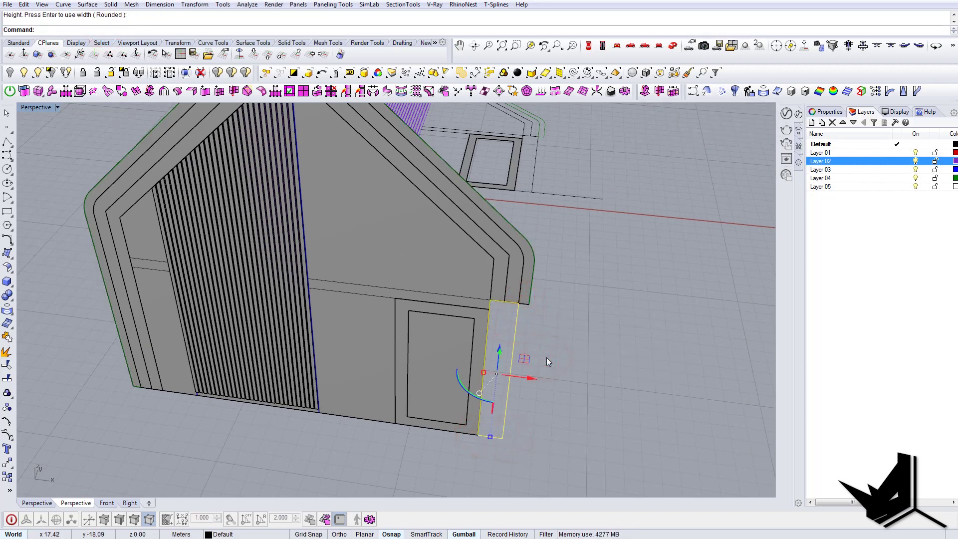
{"action": "type", "text": "PlanarSrf"}
{"action": "key", "text": "Return"}
{"action": "key", "text": "Escape"}
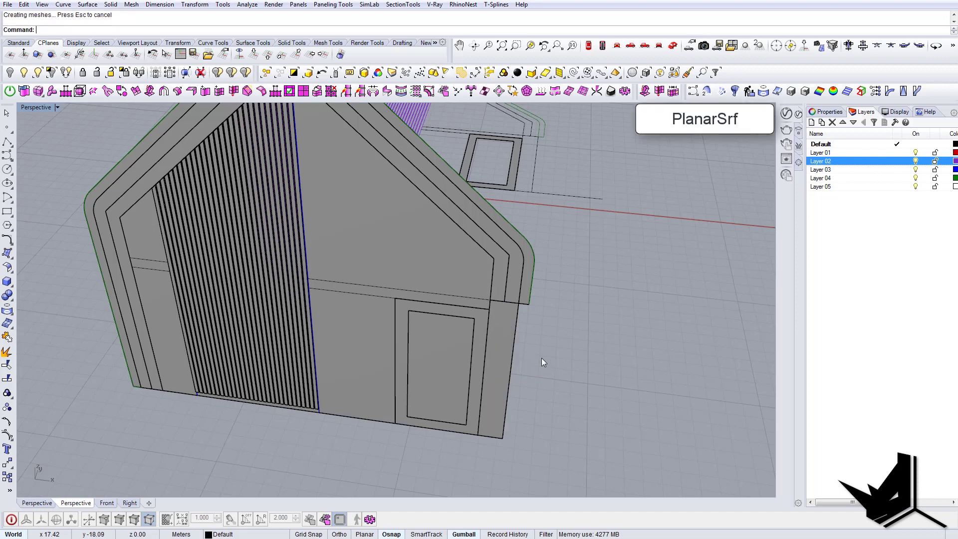
{"action": "left_click", "coordinate": [513, 342]}
{"action": "left_click", "coordinate": [514, 341]}
{"action": "key", "text": "Delete"}
- Draw a vertical rectangle over the horizontal band running from the slat panel to the right-hand roof band
{"action": "right_click_drag", "start_coordinate": [367, 294], "coordinate": [389, 325], "text": "shift"}
{"action": "left_click", "coordinate": [383, 309]}
{"action": "left_click", "coordinate": [417, 335]}
{"action": "key", "text": "Escape"}
{"action": "type", "text": "Rectangle"}
{"action": "key", "text": "Return"}
{"action": "scroll", "coordinate": [414, 332], "scroll_direction": "up", "scroll_amount": 3}
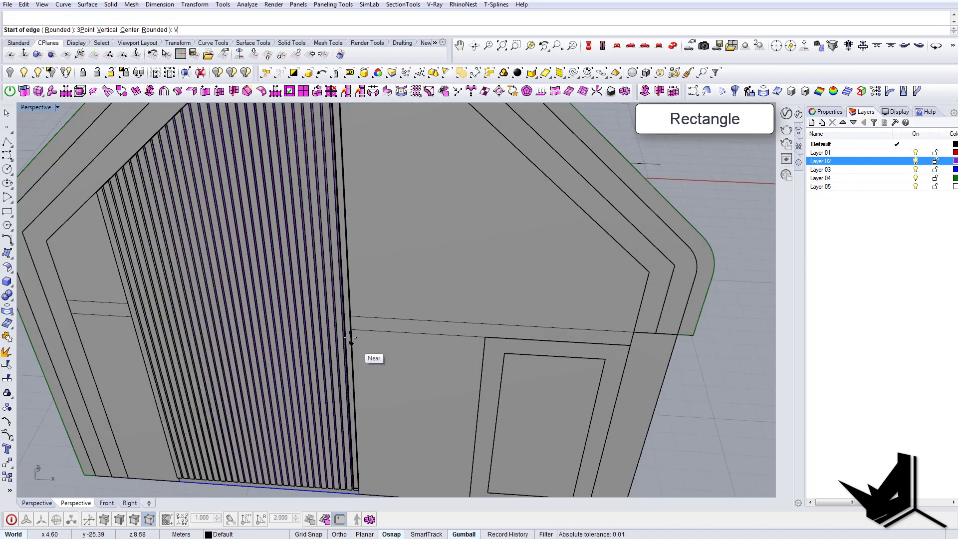
{"action": "left_click", "coordinate": [351, 331]}
{"action": "left_click", "coordinate": [630, 344]}
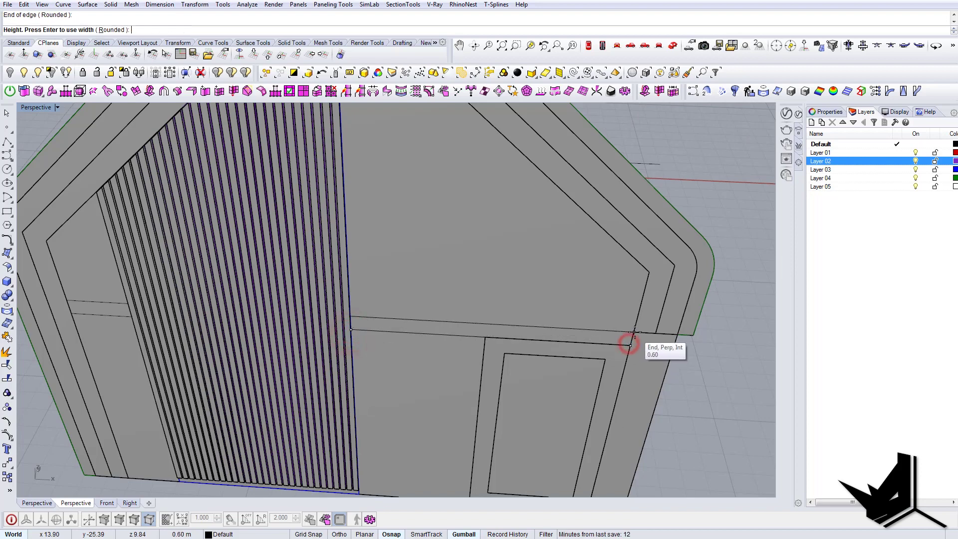
- Outline the short horizontal band segment left of the slat panel and create planar surfaces for both band segments
{"action": "right_click_drag", "start_coordinate": [108, 325], "coordinate": [286, 322], "text": "shift"}
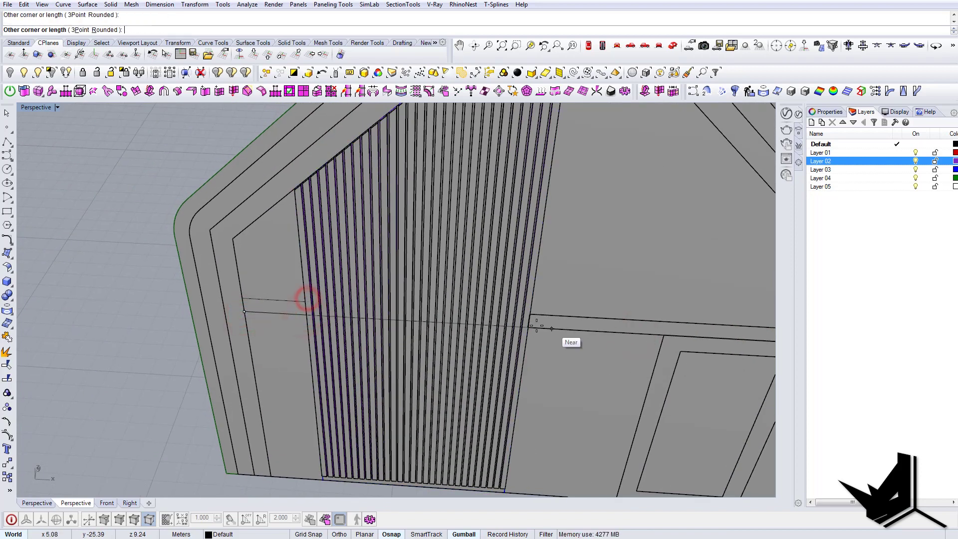
{"action": "right_click_drag", "start_coordinate": [537, 326], "coordinate": [520, 324]}
{"action": "left_click", "coordinate": [271, 306]}
{"action": "key", "text": "Delete"}
{"action": "scroll", "coordinate": [264, 309], "scroll_direction": "down", "scroll_amount": 8}
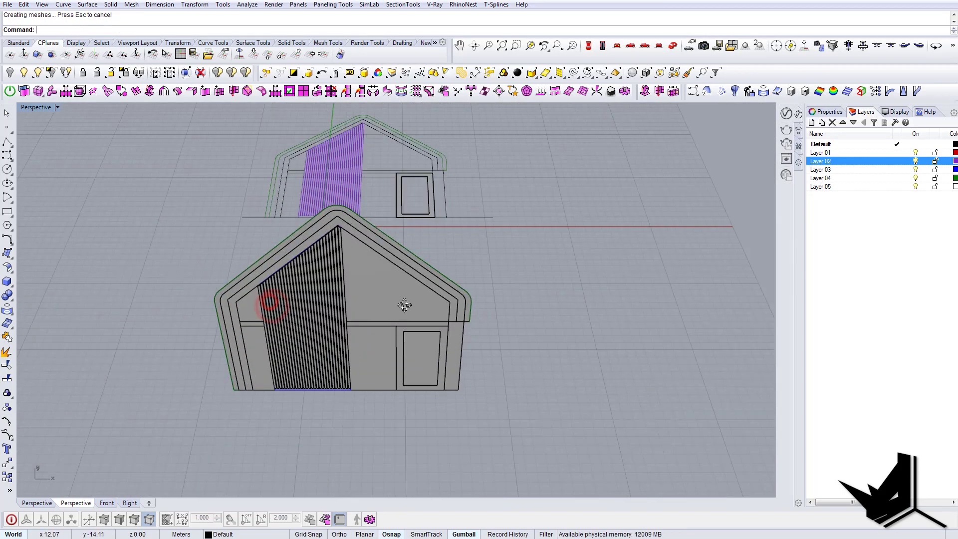
- Switch to Windows Photo Viewer to compare the reference house photo with the façade, then return to Rhino
{"action": "right_click_drag", "start_coordinate": [406, 304], "coordinate": [324, 295]}
{"action": "scroll", "coordinate": [316, 281], "scroll_direction": "up", "scroll_amount": 3}
{"action": "scroll", "coordinate": [436, 314], "scroll_direction": "down", "scroll_amount": 5}
{"action": "right_click_drag", "start_coordinate": [358, 343], "coordinate": [394, 344]}
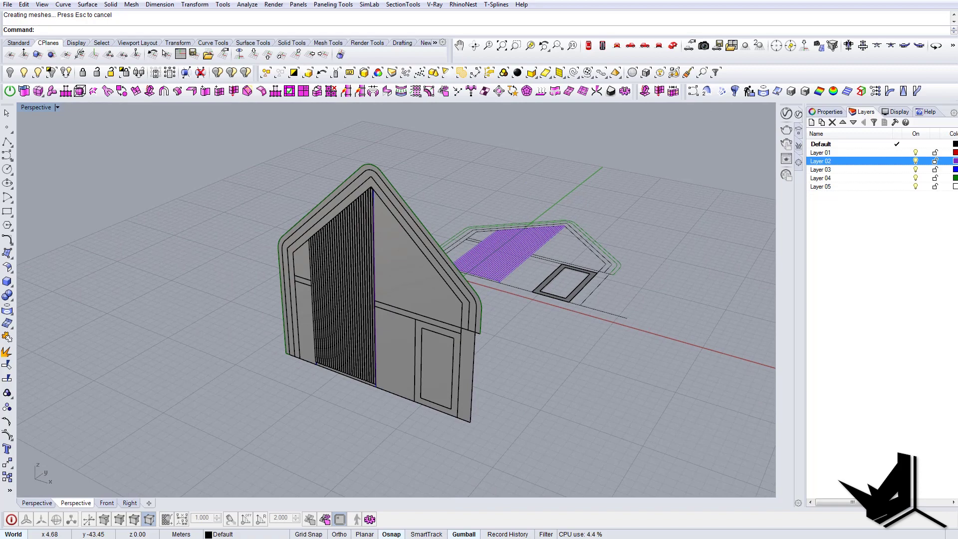
{"action": "key", "text": "alt+Tab"}
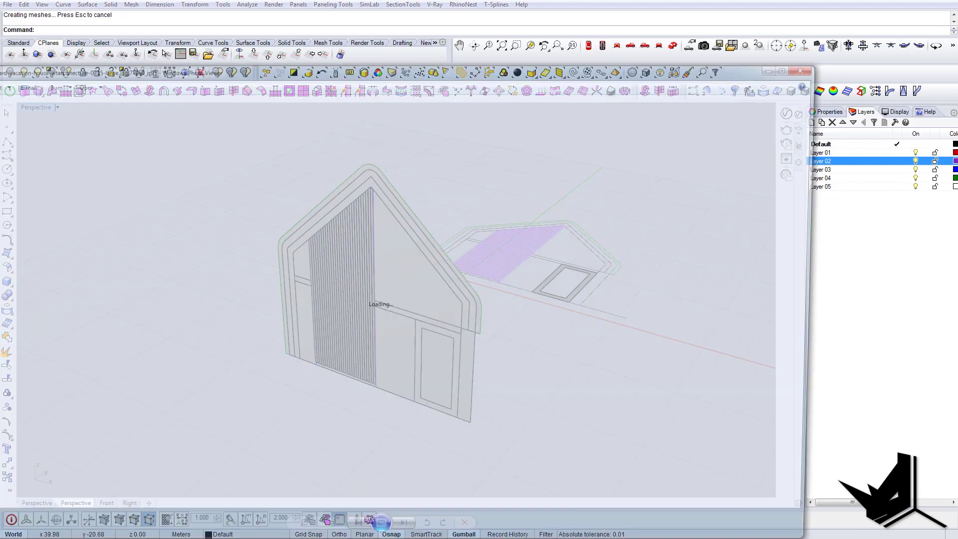
{"action": "scroll", "coordinate": [394, 327], "scroll_direction": "up", "scroll_amount": 5}
{"action": "scroll", "coordinate": [317, 351], "scroll_direction": "down", "scroll_amount": 1}
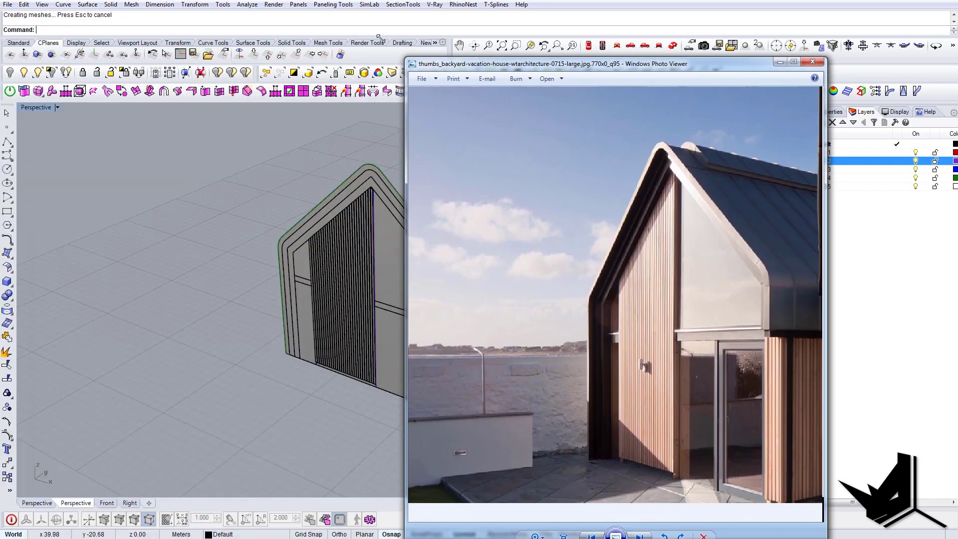
{"action": "key", "text": "alt+Tab"}
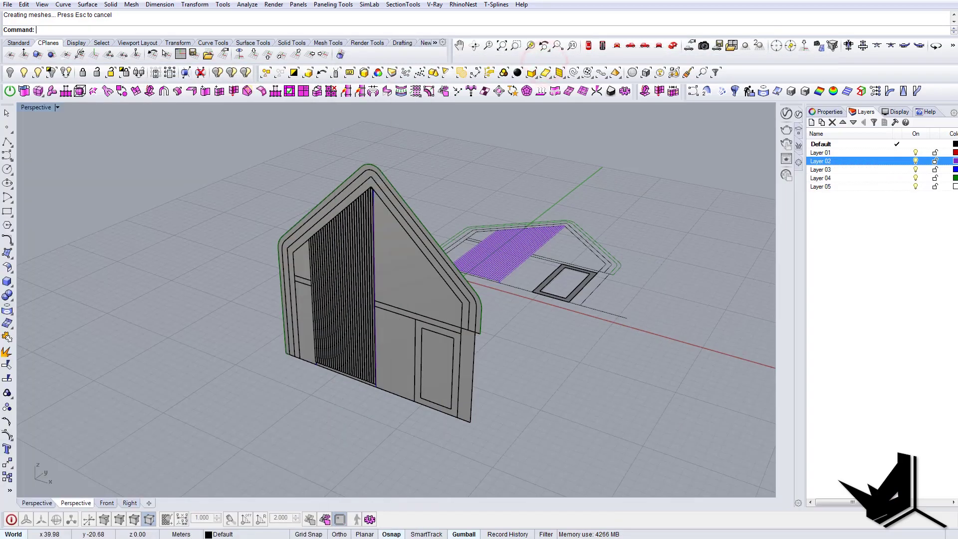
- Extrude the outer roof band surface backwards along the Y direction to form the roof, starting slightly in front of the façade
{"action": "right_click_drag", "start_coordinate": [386, 276], "coordinate": [370, 251]}
{"action": "scroll", "coordinate": [373, 260], "scroll_direction": "up", "scroll_amount": 3}
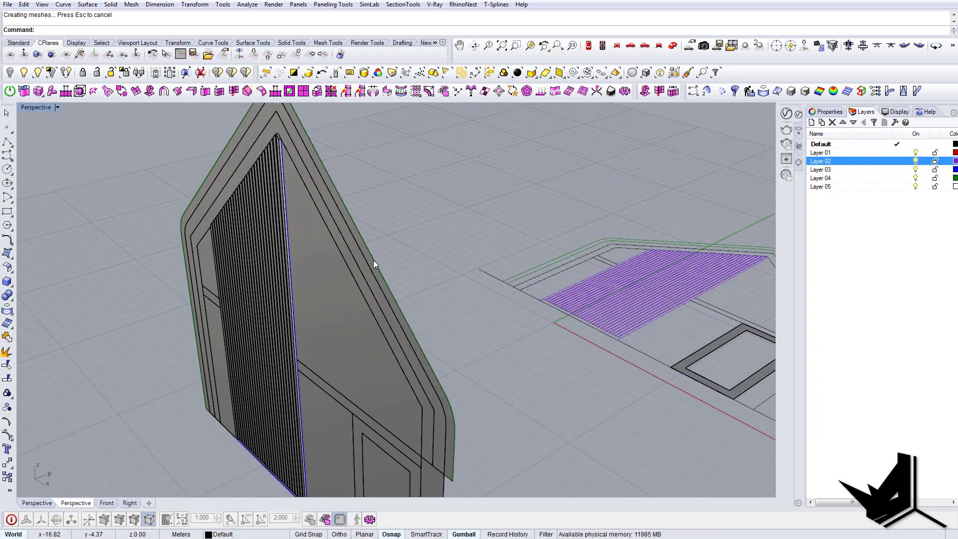
{"action": "left_click", "coordinate": [375, 260]}
{"action": "left_click", "coordinate": [409, 298]}
{"action": "scroll", "coordinate": [409, 298], "scroll_direction": "down", "scroll_amount": 5}
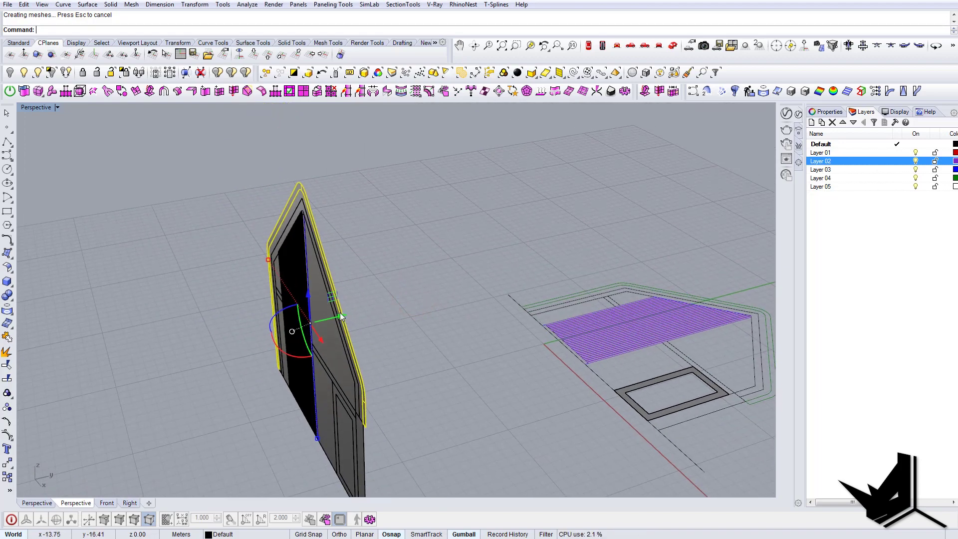
{"action": "mouse_move", "coordinate": [340, 314]}
{"action": "left_mouse_down"}
{"action": "mouse_move", "coordinate": [330, 319]}
{"action": "mouse_move", "coordinate": [478, 291]}
{"action": "mouse_move", "coordinate": [468, 298]}
{"action": "left_mouse_up"}
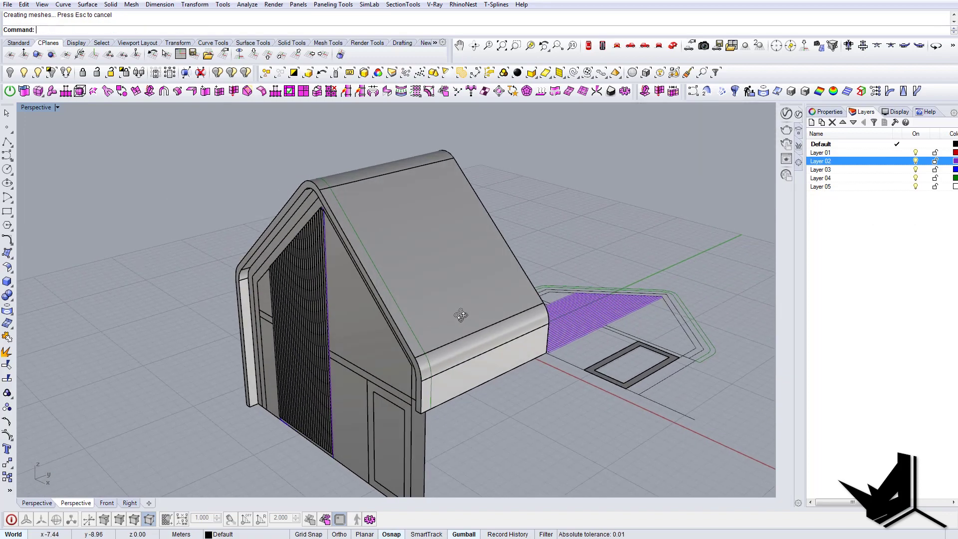
{"action": "right_click_drag", "start_coordinate": [461, 316], "coordinate": [456, 280]}
{"action": "scroll", "coordinate": [417, 348], "scroll_direction": "up", "scroll_amount": 4}
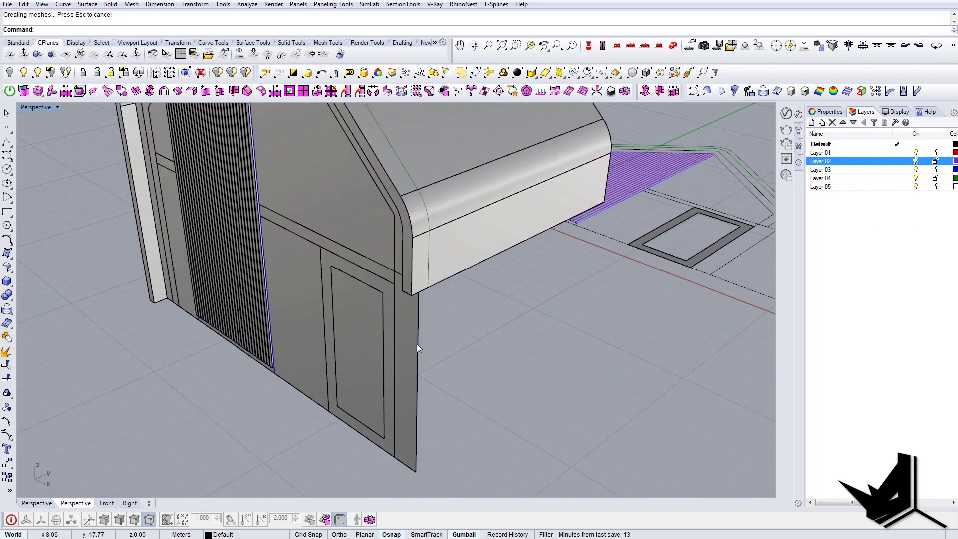
{"action": "left_click", "coordinate": [410, 345]}
{"action": "mouse_move", "coordinate": [411, 346]}
{"action": "right_mouse_down"}
{"action": "mouse_move", "coordinate": [410, 356]}
{"action": "mouse_move", "coordinate": [397, 337]}
{"action": "right_mouse_up"}
{"action": "key", "text": "Escape"}
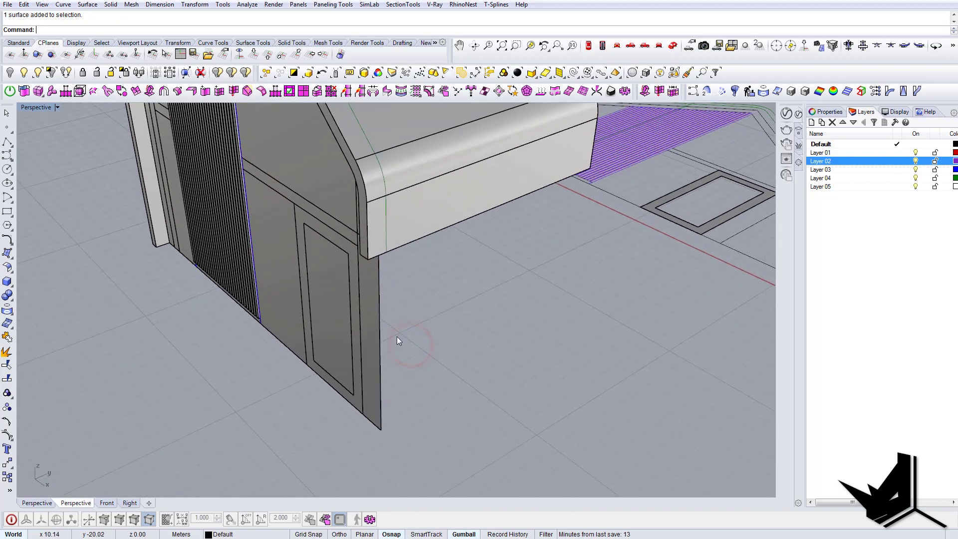
{"action": "type", "text": "EC"}
{"action": "key", "text": "Return"}
{"action": "left_click", "coordinate": [381, 348]}
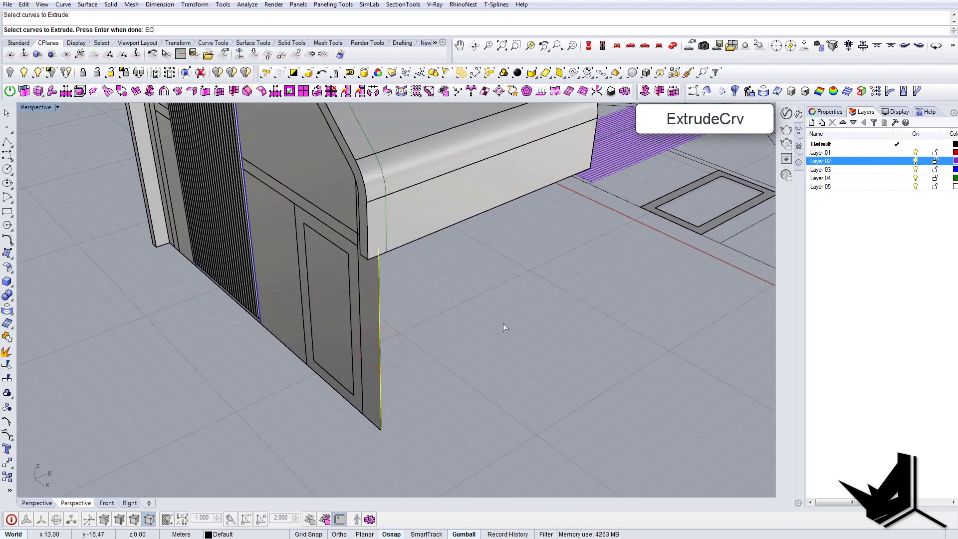
{"action": "key", "text": "Escape"}
- Extrude the narrow wall's outer vertical line back to the roof's rear edge to form the side wall
{"action": "right_click_drag", "start_coordinate": [469, 325], "coordinate": [401, 355]}
{"action": "right_click", "coordinate": [401, 355]}
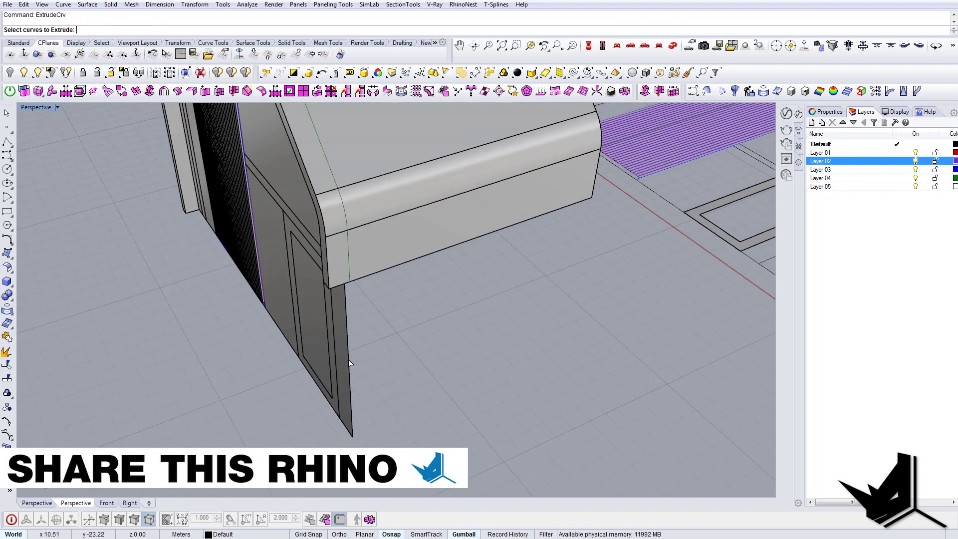
{"action": "left_click", "coordinate": [348, 360]}
{"action": "left_click", "coordinate": [380, 386]}
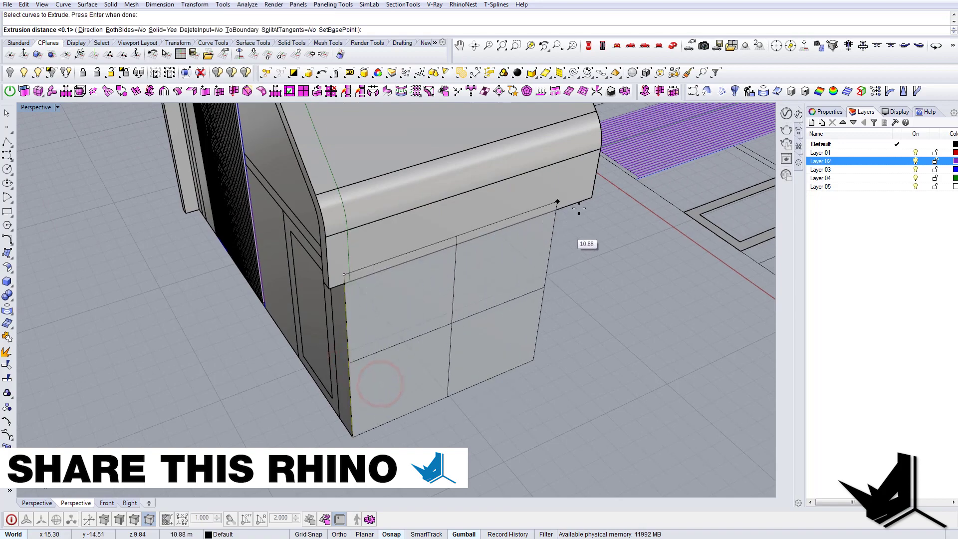
{"action": "left_click", "coordinate": [591, 194]}
- Copy the middle roof band surface slightly forward and extrude the copy back to the roof's rear corner
{"action": "right_click_drag", "start_coordinate": [492, 276], "coordinate": [208, 214]}
{"action": "scroll", "coordinate": [175, 177], "scroll_direction": "up", "scroll_amount": 5}
{"action": "right_click_drag", "start_coordinate": [291, 264], "coordinate": [290, 274]}
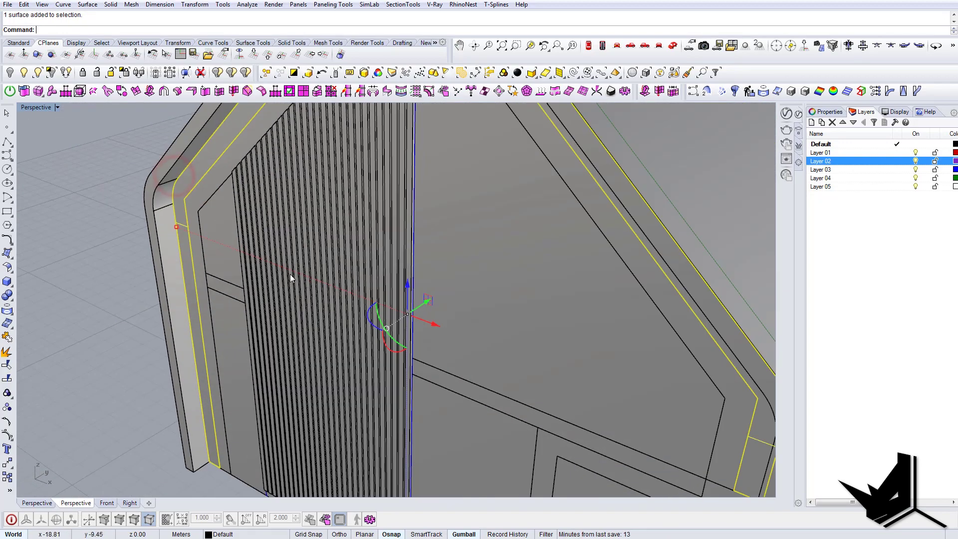
{"action": "left_click_drag", "start_coordinate": [398, 304], "coordinate": [391, 310]}
{"action": "scroll", "coordinate": [391, 310], "scroll_direction": "down", "scroll_amount": 5}
{"action": "right_click_drag", "start_coordinate": [391, 310], "coordinate": [368, 307]}
{"action": "scroll", "coordinate": [368, 308], "scroll_direction": "down", "scroll_amount": 7}
{"action": "type", "text": "ExtrudeCrv"}
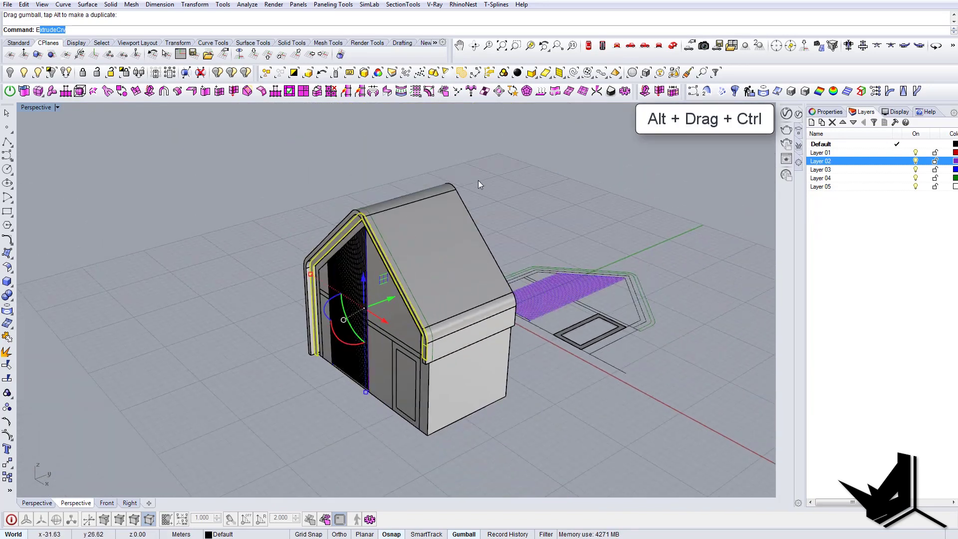
{"action": "key", "text": "Return"}
{"action": "left_click", "coordinate": [457, 186]}
- Delete the original flat roof band surface left between the extruded bands
{"action": "scroll", "coordinate": [319, 275], "scroll_direction": "up", "scroll_amount": 8}
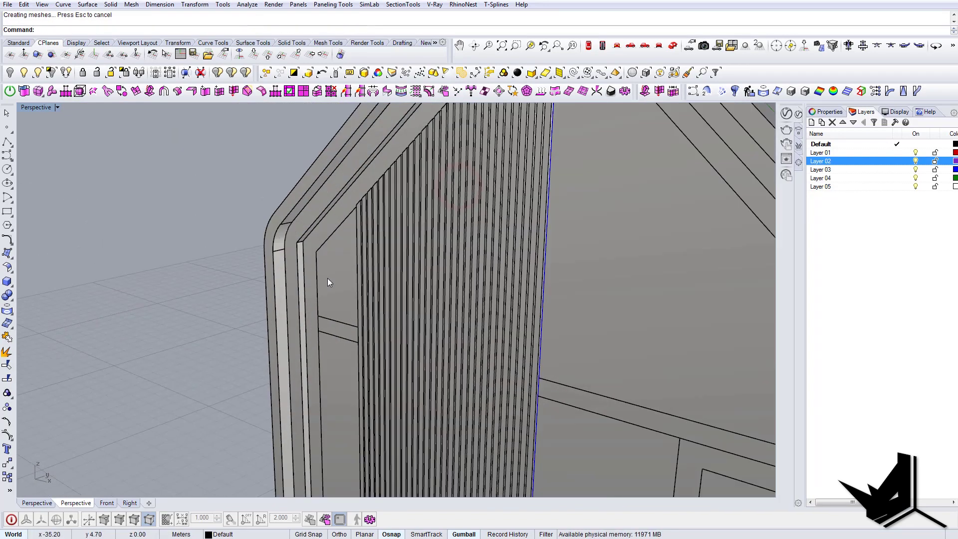
{"action": "right_click_drag", "start_coordinate": [327, 282], "coordinate": [288, 270]}
{"action": "left_click", "coordinate": [281, 265]}
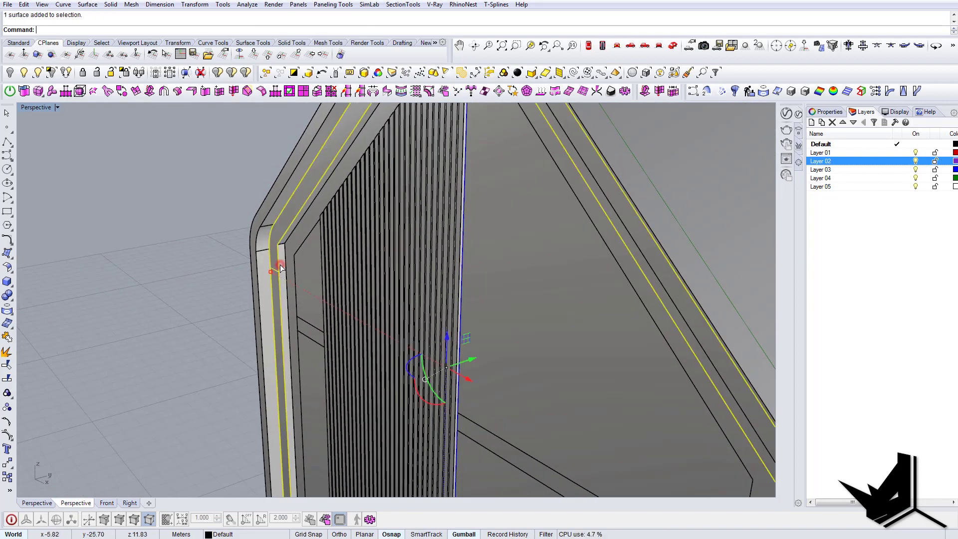
{"action": "scroll", "coordinate": [285, 262], "scroll_direction": "up", "scroll_amount": 6}
{"action": "key", "text": "Delete"}
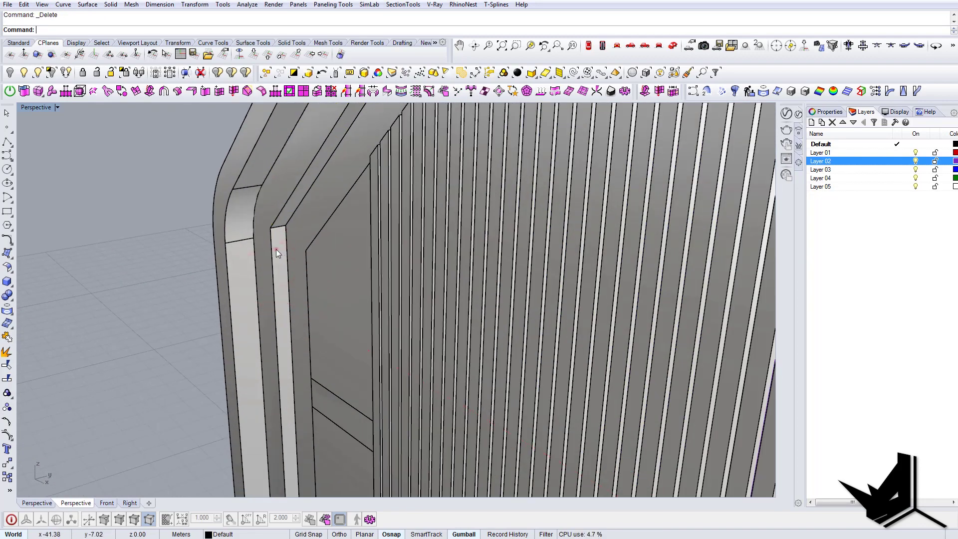
- Move the outer and middle extruded roof bands together slightly forward of the façade
{"action": "left_click", "coordinate": [276, 250]}
{"action": "left_click", "coordinate": [244, 280], "text": "shift"}
{"action": "scroll", "coordinate": [251, 278], "scroll_direction": "down", "scroll_amount": 6}
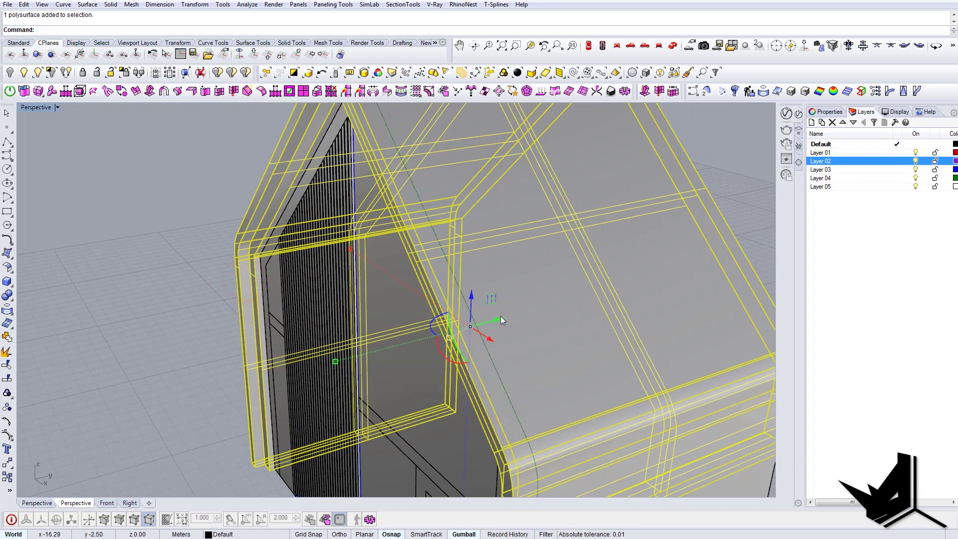
{"action": "left_click_drag", "start_coordinate": [501, 319], "coordinate": [499, 320]}
{"action": "key", "text": "Escape"}
- Copy the innermost roof band surface slightly forward and extrude the copy back to the roof's rear corner
{"action": "right_click_drag", "start_coordinate": [240, 273], "coordinate": [411, 384]}
{"action": "scroll", "coordinate": [282, 274], "scroll_direction": "up", "scroll_amount": 7}
{"action": "left_click", "coordinate": [284, 277]}
{"action": "left_click_drag", "start_coordinate": [501, 456], "coordinate": [497, 454]}
{"action": "scroll", "coordinate": [387, 397], "scroll_direction": "down", "scroll_amount": 8}
{"action": "right_click_drag", "start_coordinate": [439, 332], "coordinate": [385, 334]}
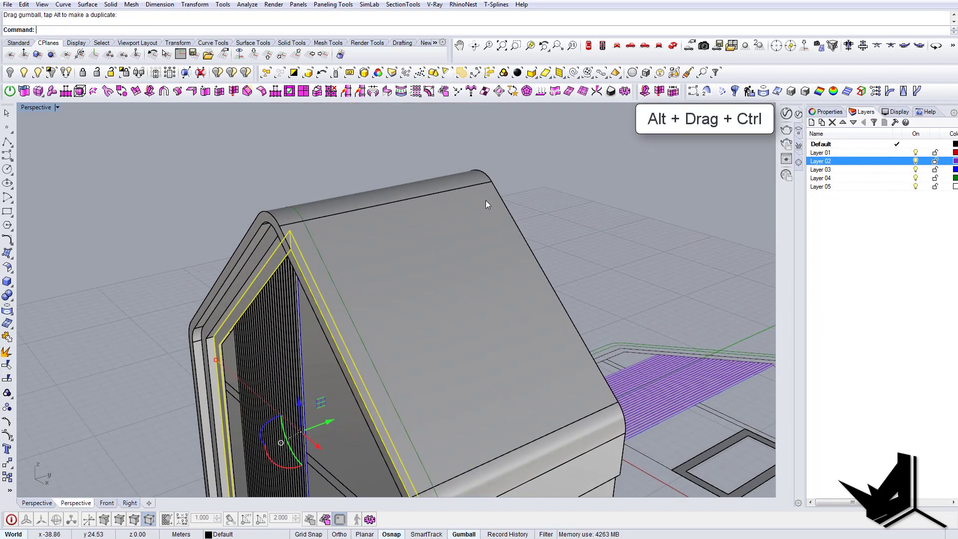
{"action": "right_click", "coordinate": [486, 200]}
{"action": "left_click", "coordinate": [493, 177]}
{"action": "right_click_drag", "start_coordinate": [464, 226], "coordinate": [469, 246]}
- Select the door frame surface and give it a shallow thickness in front of the façade
{"action": "scroll", "coordinate": [513, 309], "scroll_direction": "up", "scroll_amount": 6}
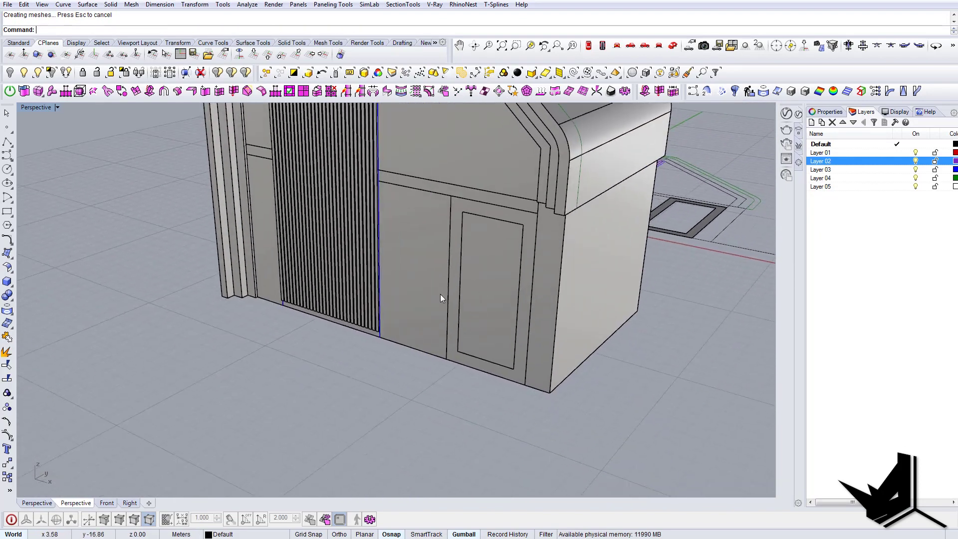
{"action": "left_click", "coordinate": [464, 262]}
{"action": "left_click", "coordinate": [495, 296]}
{"action": "right_click_drag", "start_coordinate": [496, 296], "coordinate": [477, 321]}
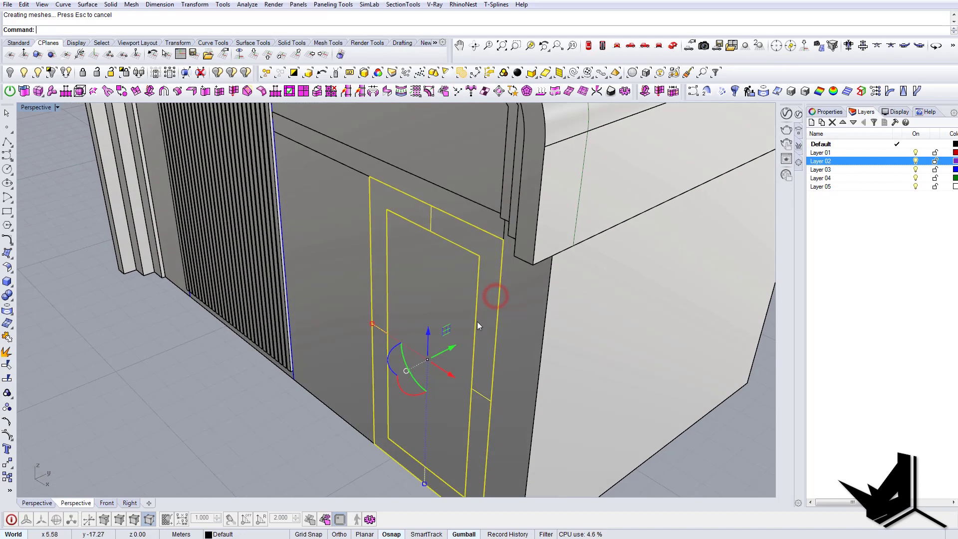
{"action": "left_click_drag", "start_coordinate": [453, 348], "coordinate": [451, 349], "text": "alt"}
{"action": "key", "text": "Escape"}
- Extrude the horizontal band surfaces on both sides of the slat panel to match the door frame's depth
{"action": "right_click_drag", "start_coordinate": [450, 349], "coordinate": [477, 326]}
{"action": "left_click", "coordinate": [428, 169]}
{"action": "left_click", "coordinate": [439, 197]}
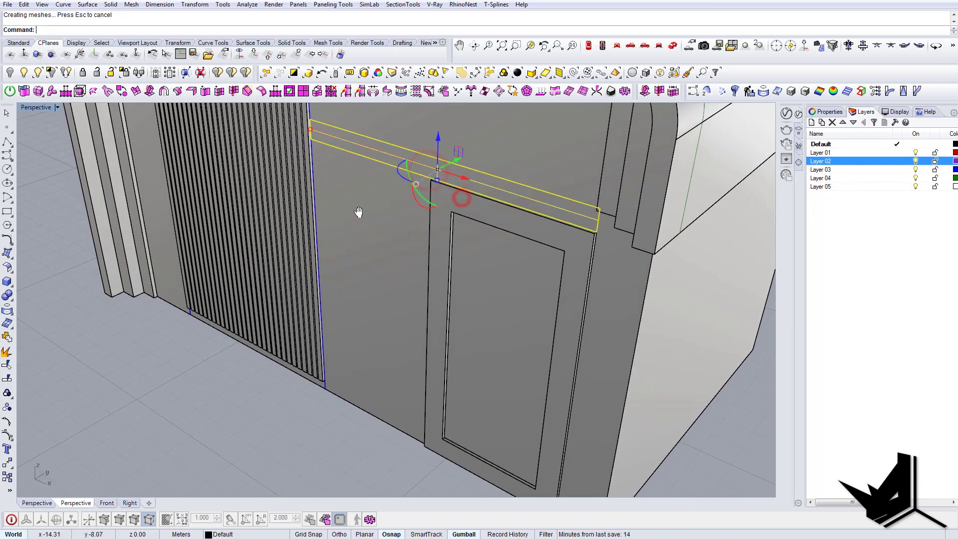
{"action": "right_click_drag", "start_coordinate": [359, 210], "coordinate": [287, 259]}
{"action": "left_click", "coordinate": [288, 260]}
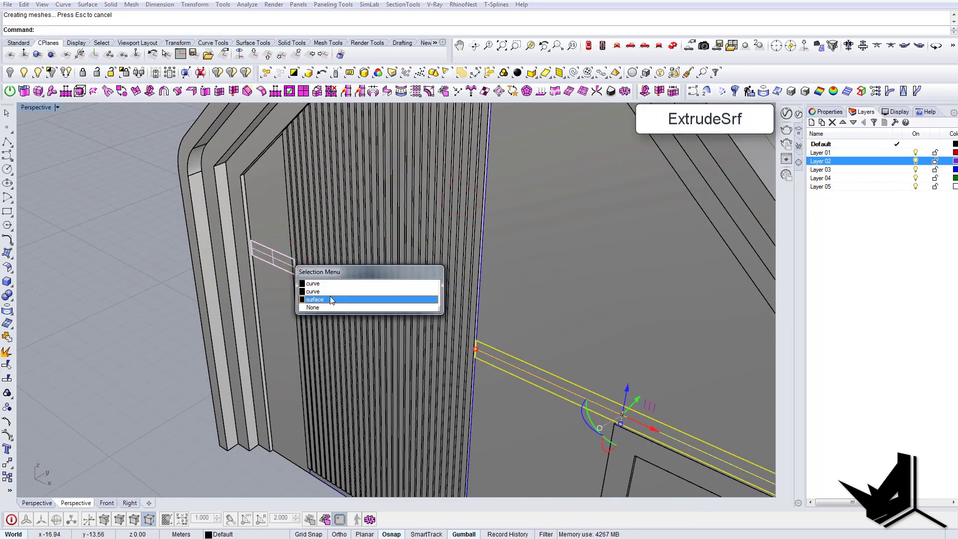
{"action": "left_click", "coordinate": [331, 296]}
{"action": "right_click_drag", "start_coordinate": [330, 295], "coordinate": [349, 287]}
{"action": "scroll", "coordinate": [427, 297], "scroll_direction": "up", "scroll_amount": 6}
{"action": "right_click", "coordinate": [427, 301]}
{"action": "left_click", "coordinate": [417, 288]}
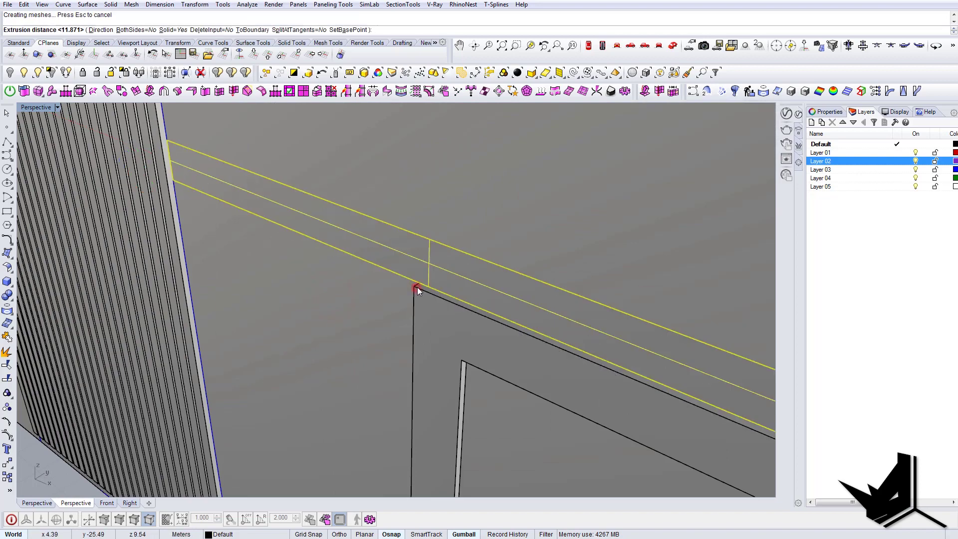
{"action": "scroll", "coordinate": [430, 304], "scroll_direction": "down", "scroll_amount": 7}
{"action": "scroll", "coordinate": [431, 306], "scroll_direction": "up", "scroll_amount": 6}
{"action": "left_click", "coordinate": [431, 310]}
- Scale the door frame in one direction from its back corner to half its depth, 0.05 m
{"action": "scroll", "coordinate": [431, 310], "scroll_direction": "down", "scroll_amount": 7}
{"action": "right_click_drag", "start_coordinate": [472, 417], "coordinate": [387, 264], "text": "shift"}
{"action": "type", "text": "s1"}
{"action": "key", "text": "Return"}
{"action": "scroll", "coordinate": [432, 390], "scroll_direction": "up", "scroll_amount": 10}
{"action": "left_click", "coordinate": [431, 388]}
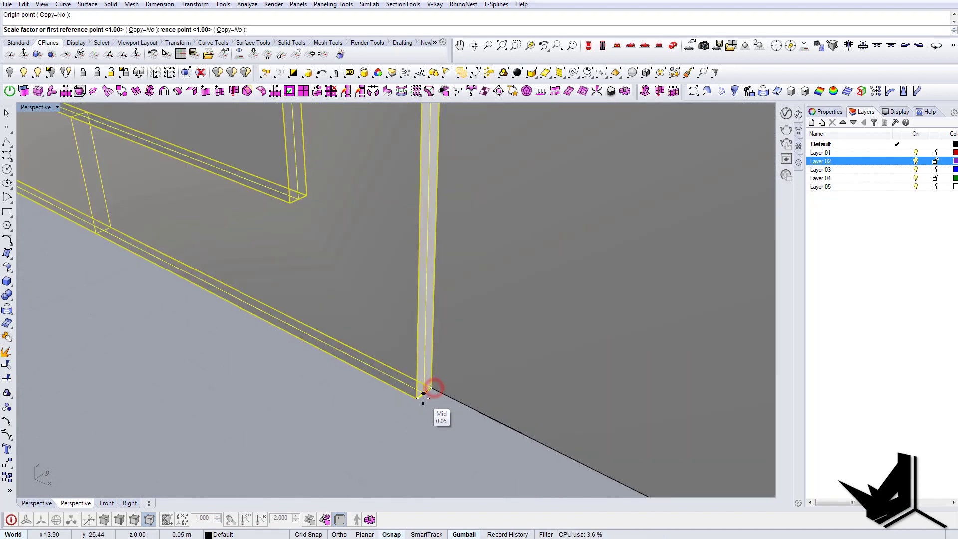
{"action": "left_click", "coordinate": [416, 399]}
{"action": "left_click", "coordinate": [424, 393]}
{"action": "key", "text": "Escape"}
- Turn on the solid control points of the roof band and wall volumes
{"action": "scroll", "coordinate": [430, 407], "scroll_direction": "down", "scroll_amount": 10}
{"action": "scroll", "coordinate": [397, 294], "scroll_direction": "up", "scroll_amount": 4}
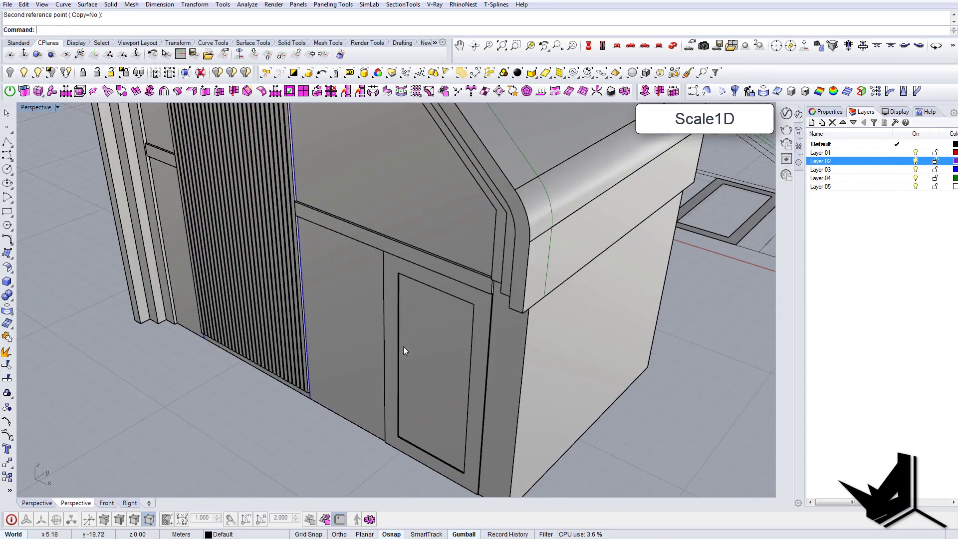
{"action": "right_click_drag", "start_coordinate": [403, 347], "coordinate": [309, 351]}
{"action": "scroll", "coordinate": [456, 347], "scroll_direction": "down", "scroll_amount": 5}
{"action": "scroll", "coordinate": [310, 350], "scroll_direction": "down", "scroll_amount": 2}
{"action": "left_click_drag", "start_coordinate": [377, 247], "coordinate": [383, 198]}
{"action": "type", "text": "SolidPtOn"}
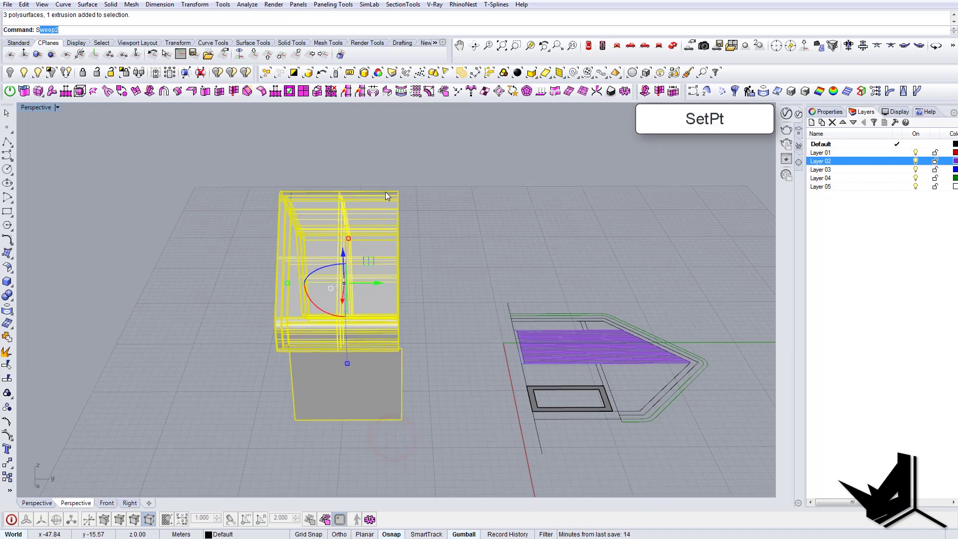
{"action": "key", "text": "Return"}
- Align all rear-end points of the roof bands and walls in world Y only, at a location farther back, to lengthen the house
{"action": "left_click_drag", "start_coordinate": [376, 160], "coordinate": [418, 477]}
{"action": "right_click_drag", "start_coordinate": [416, 399], "coordinate": [417, 414]}
{"action": "type", "text": "S"}
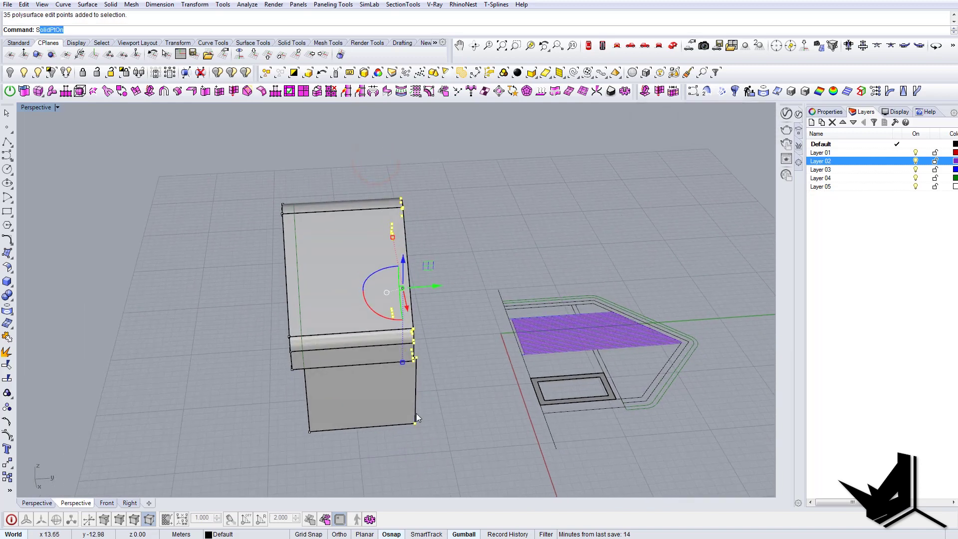
{"action": "type", "text": "SetPt"}
{"action": "key", "text": "Return"}
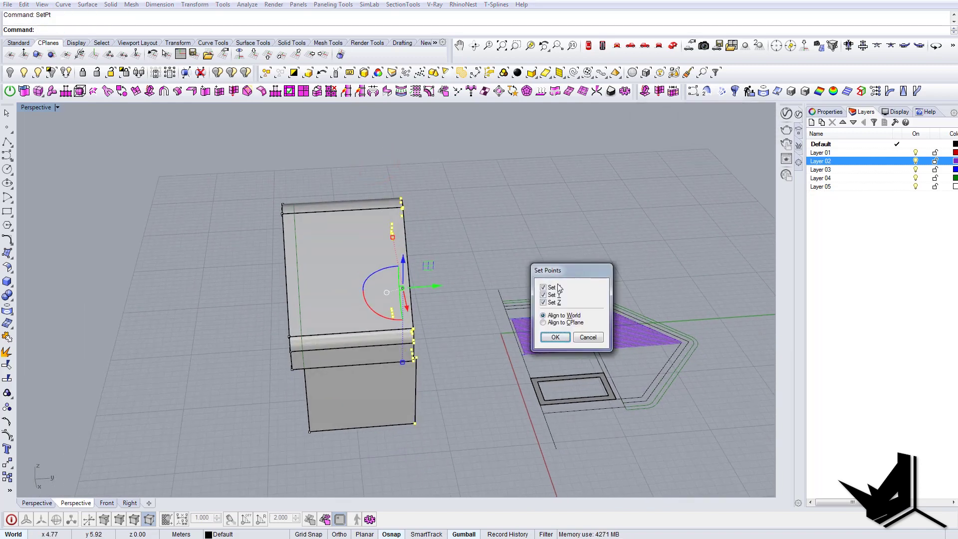
{"action": "left_click", "coordinate": [555, 337]}
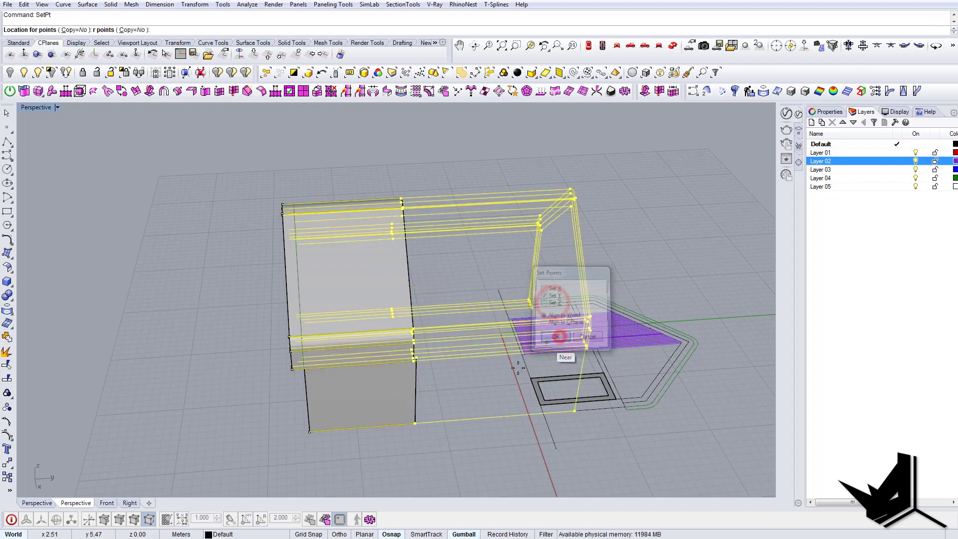
{"action": "left_click", "coordinate": [539, 415]}
- Examine the lengthened house model from the façade, the side and above the roof
{"action": "right_click_drag", "start_coordinate": [452, 399], "coordinate": [492, 335]}
{"action": "scroll", "coordinate": [469, 304], "scroll_direction": "up", "scroll_amount": 5}
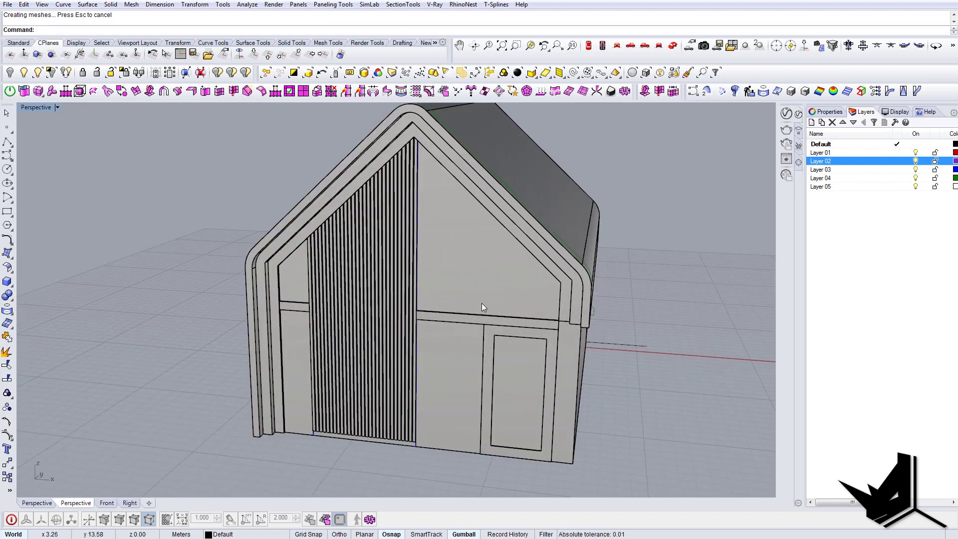
{"action": "right_click_drag", "start_coordinate": [499, 294], "coordinate": [471, 303]}
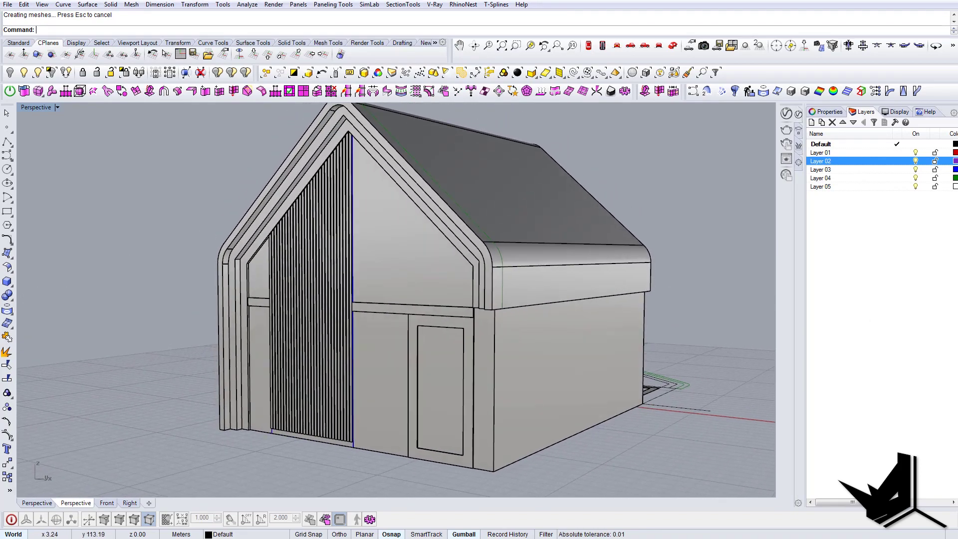
{"action": "left_click_drag", "start_coordinate": [957, 193], "coordinate": [727, 87]}
{"action": "left_click", "coordinate": [917, 79]}
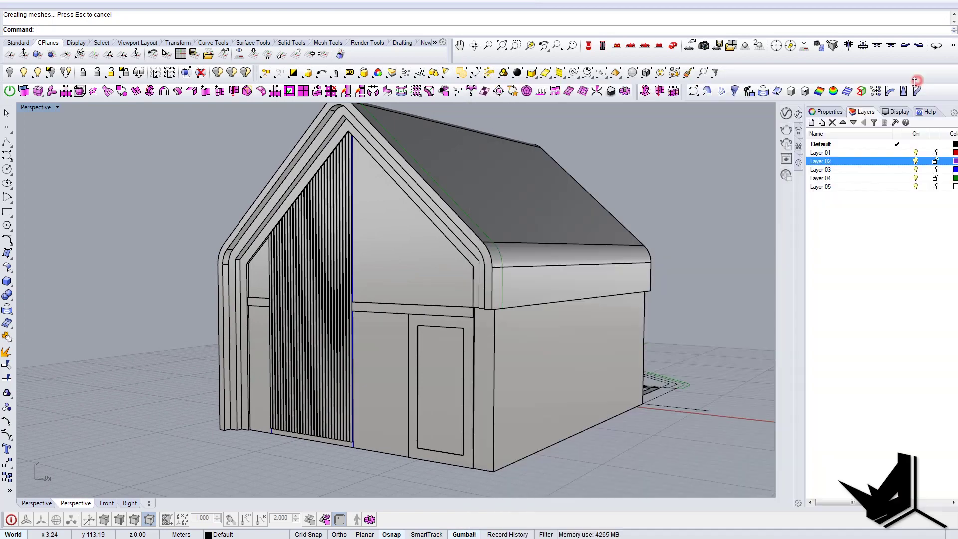
{"action": "right_click_drag", "start_coordinate": [356, 285], "coordinate": [364, 313]}
{"action": "right_click_drag", "start_coordinate": [382, 317], "coordinate": [549, 325]}
{"action": "mouse_move", "coordinate": [200, 235]}
{"action": "right_mouse_down", "text": "shift"}
{"action": "mouse_move", "coordinate": [393, 312]}
{"action": "mouse_move", "coordinate": [450, 250]}
{"action": "right_mouse_up", "text": "shift"}
{"action": "right_click_drag", "start_coordinate": [439, 313], "coordinate": [204, 141]}
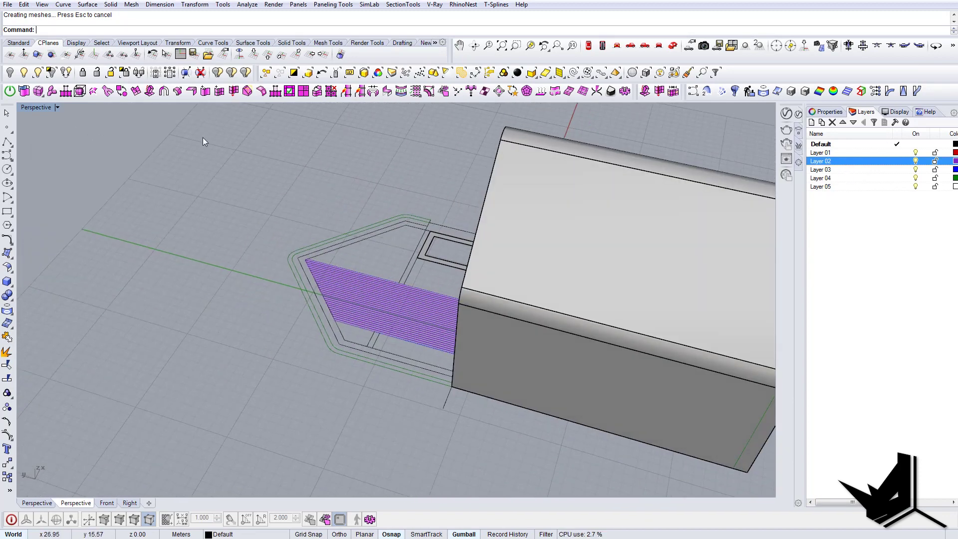
{"action": "left_click", "coordinate": [26, 73]}
{"action": "right_click_drag", "start_coordinate": [564, 279], "coordinate": [449, 366]}
{"action": "mouse_move", "coordinate": [501, 285]}
{"action": "right_mouse_down", "text": "shift"}
{"action": "mouse_move", "coordinate": [377, 260]}
{"action": "mouse_move", "coordinate": [429, 325]}
{"action": "mouse_move", "coordinate": [351, 332]}
{"action": "mouse_move", "coordinate": [274, 315]}
{"action": "mouse_move", "coordinate": [280, 334]}
{"action": "mouse_move", "coordinate": [450, 345]}
{"action": "mouse_move", "coordinate": [407, 325]}
{"action": "mouse_move", "coordinate": [367, 347]}
{"action": "right_mouse_up", "text": "shift"}
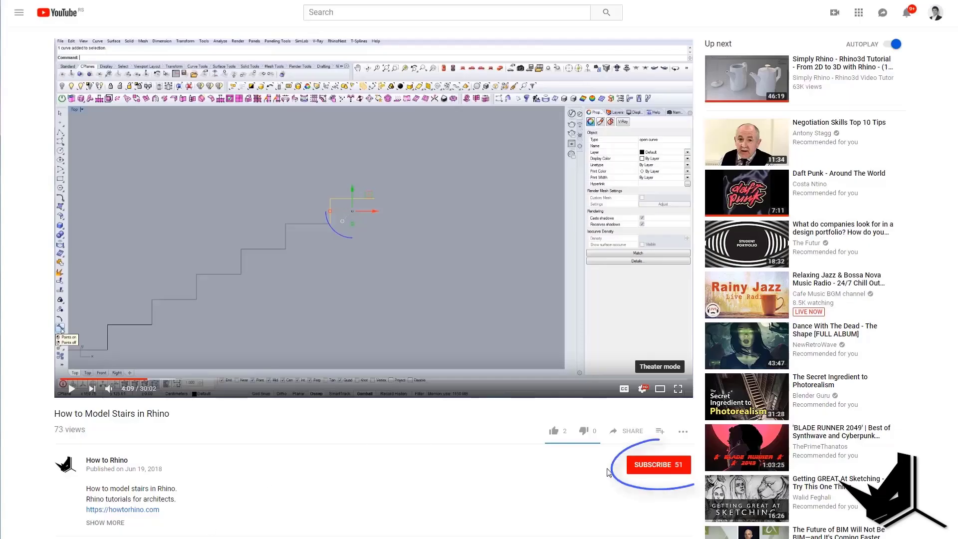
- On the YouTube page, subscribe to the How to Rhino channel and turn on its notifications
{"action": "left_click", "coordinate": [636, 471]}
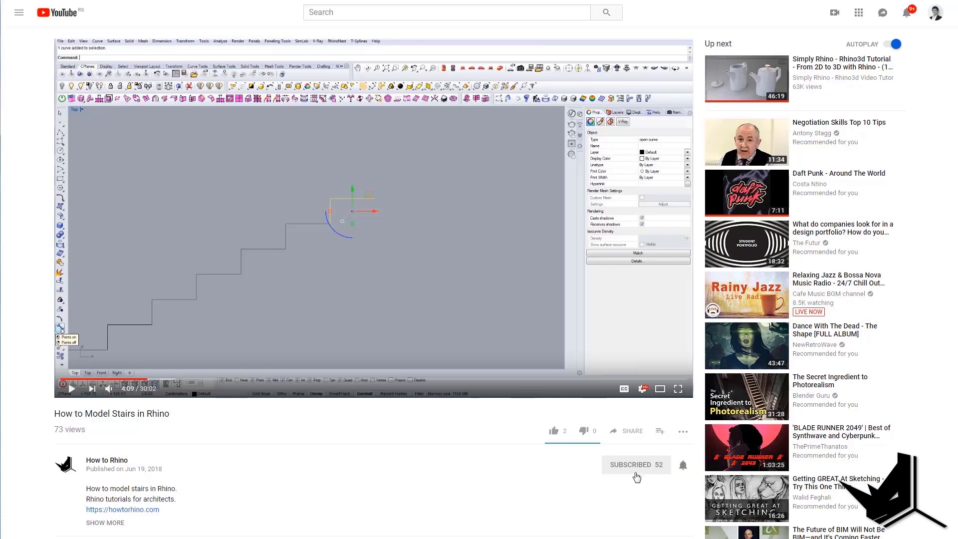
{"action": "left_click", "coordinate": [684, 466]}
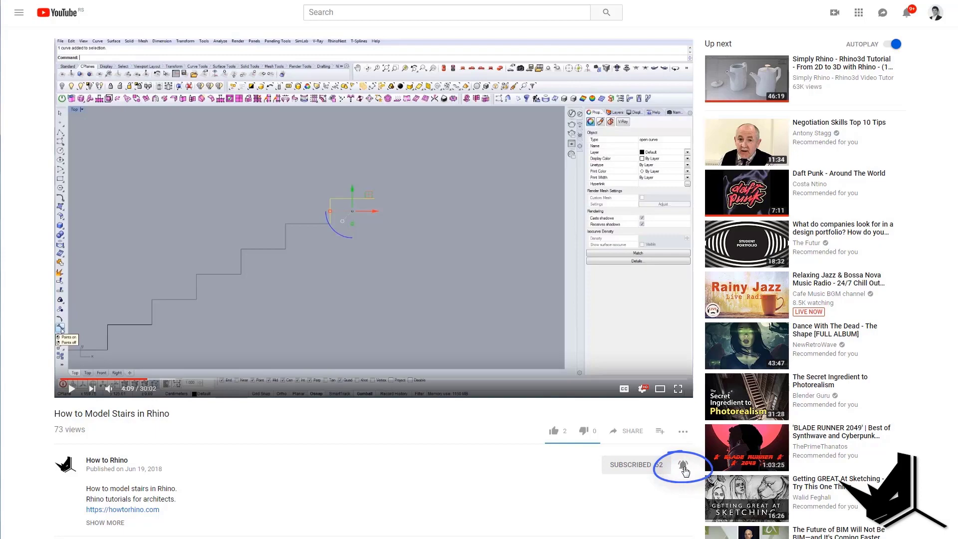